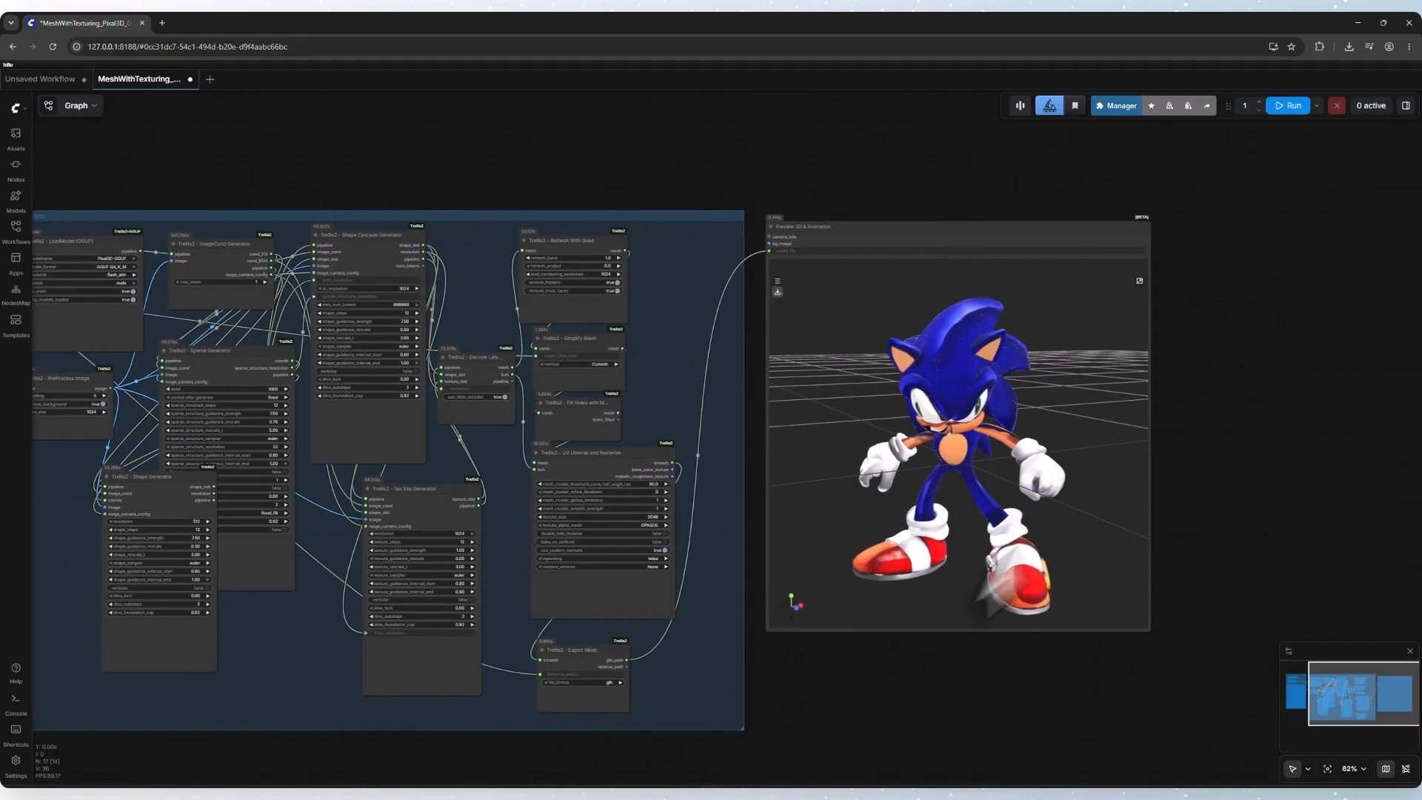
{"action": "mouse_move", "coordinate": [963, 416]}
{"action": "left_mouse_down"}
{"action": "mouse_move", "coordinate": [976, 417]}
{"action": "mouse_move", "coordinate": [965, 456]}
{"action": "mouse_move", "coordinate": [660, 470]}
{"action": "mouse_move", "coordinate": [935, 437]}
{"action": "mouse_move", "coordinate": [955, 417]}
{"action": "mouse_move", "coordinate": [939, 443]}
{"action": "mouse_move", "coordinate": [963, 415]}
{"action": "left_mouse_up"}
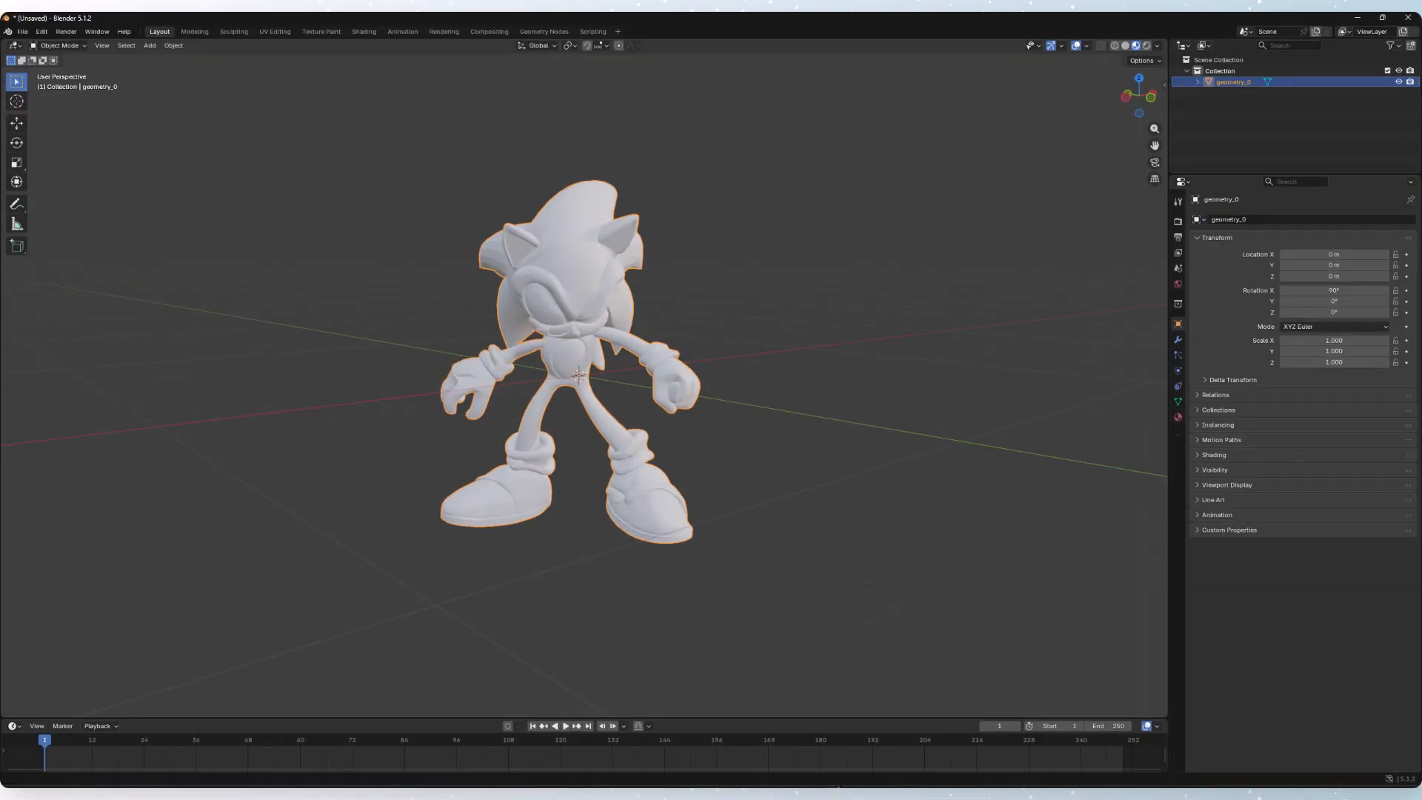
{"action": "scroll", "coordinate": [667, 556], "scroll_direction": "down", "scroll_amount": 4}
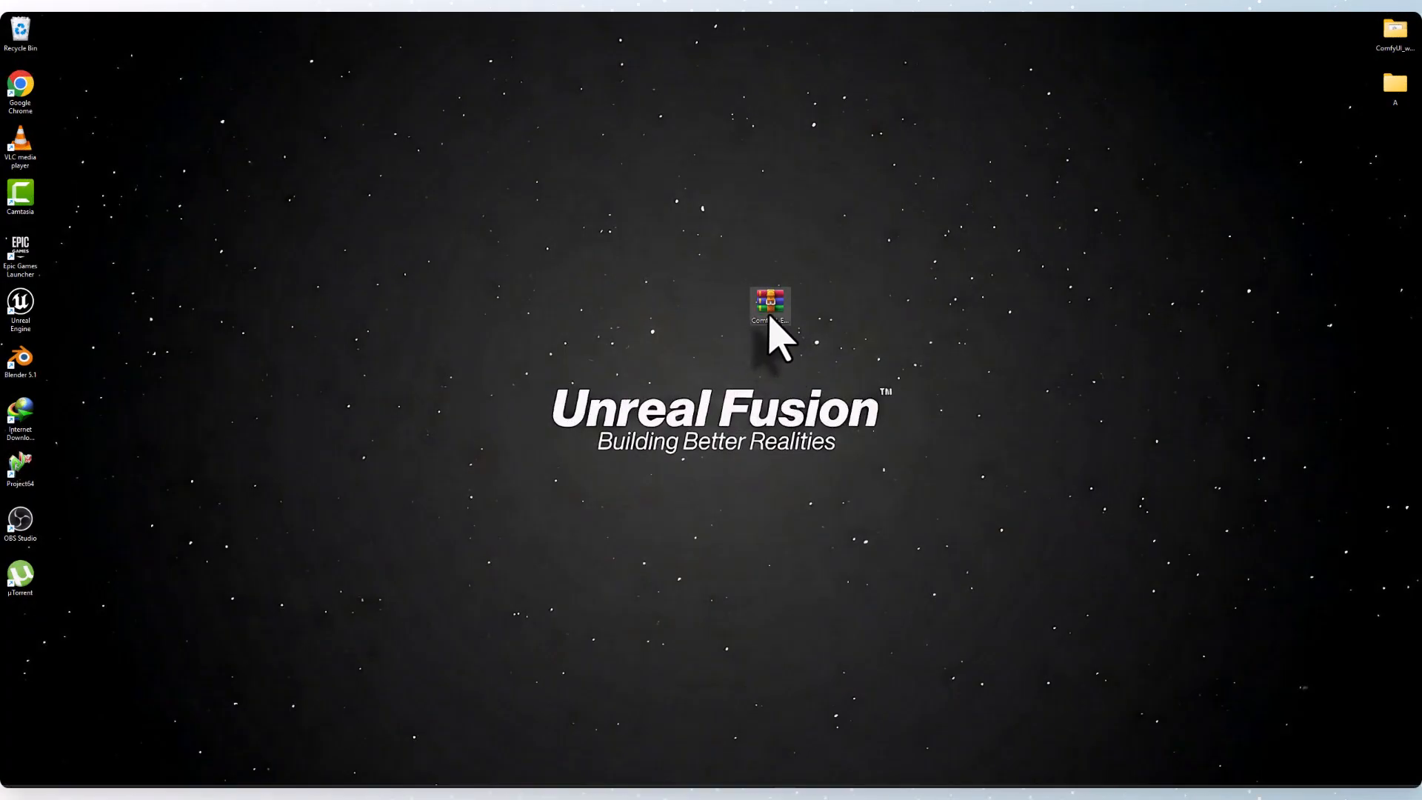
Extract the ComfyUI-Easy-Install archive on the desktop into its own folder and place that folder beside the archive
{"action": "left_click", "coordinate": [772, 310]}
{"action": "right_click", "coordinate": [771, 309]}
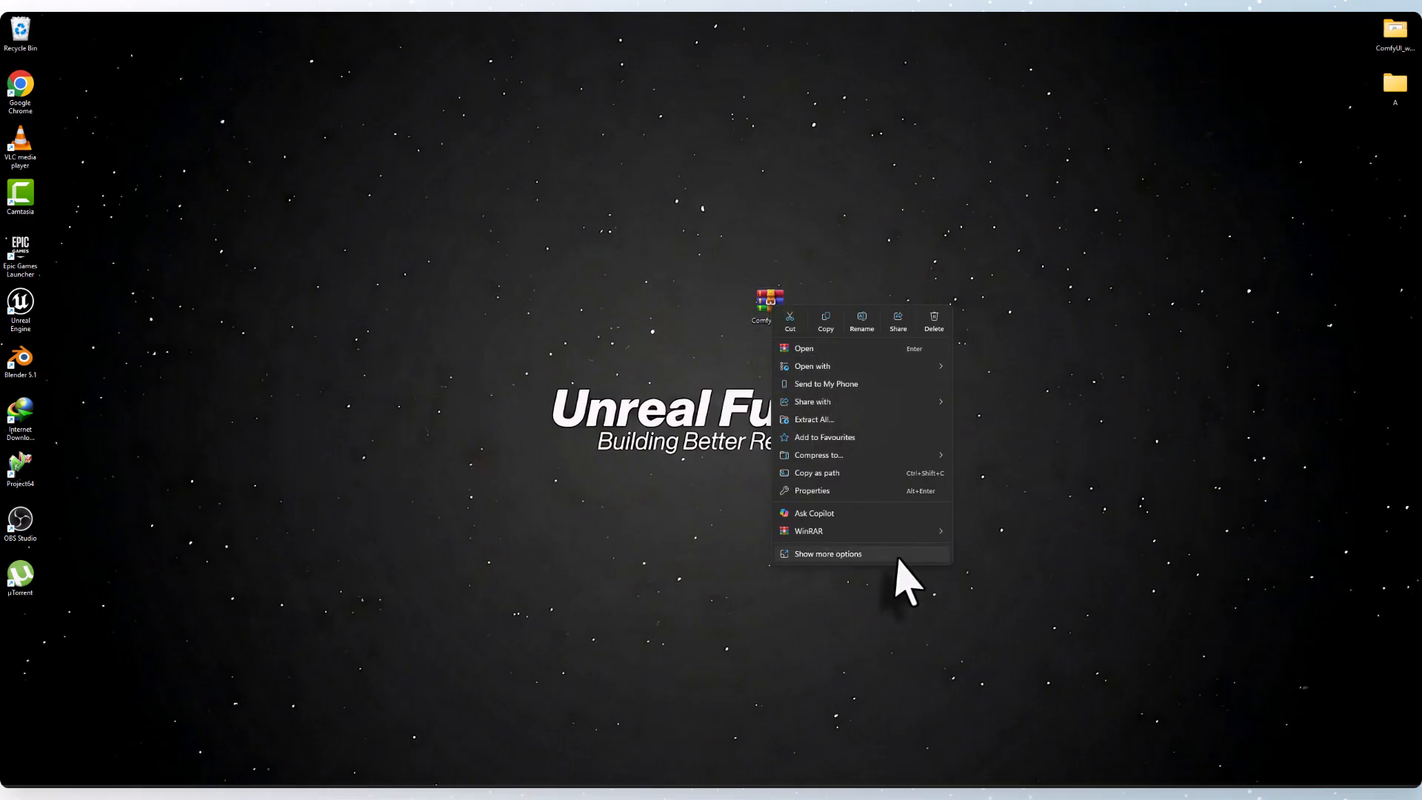
{"action": "mouse_move", "coordinate": [916, 541]}
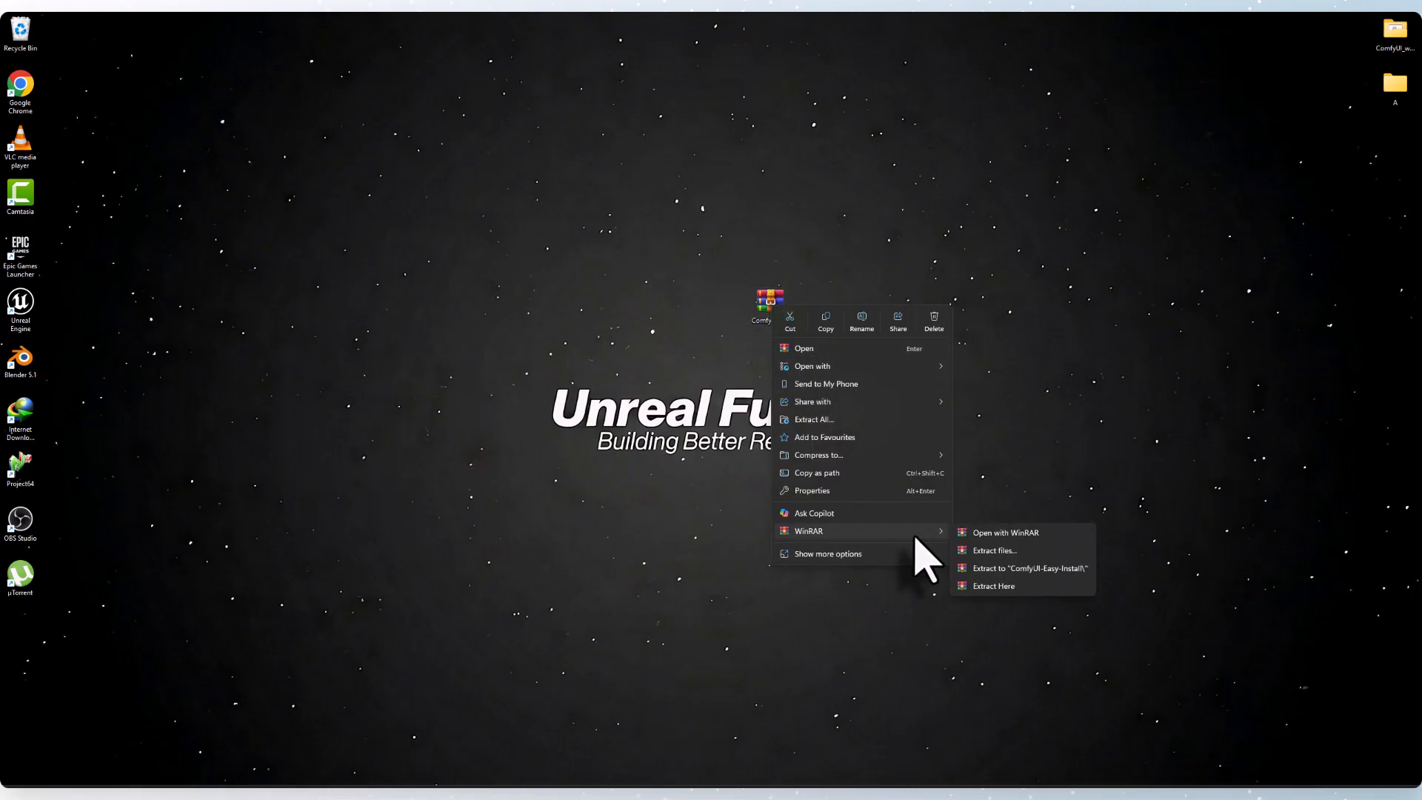
{"action": "left_click", "coordinate": [1020, 572]}
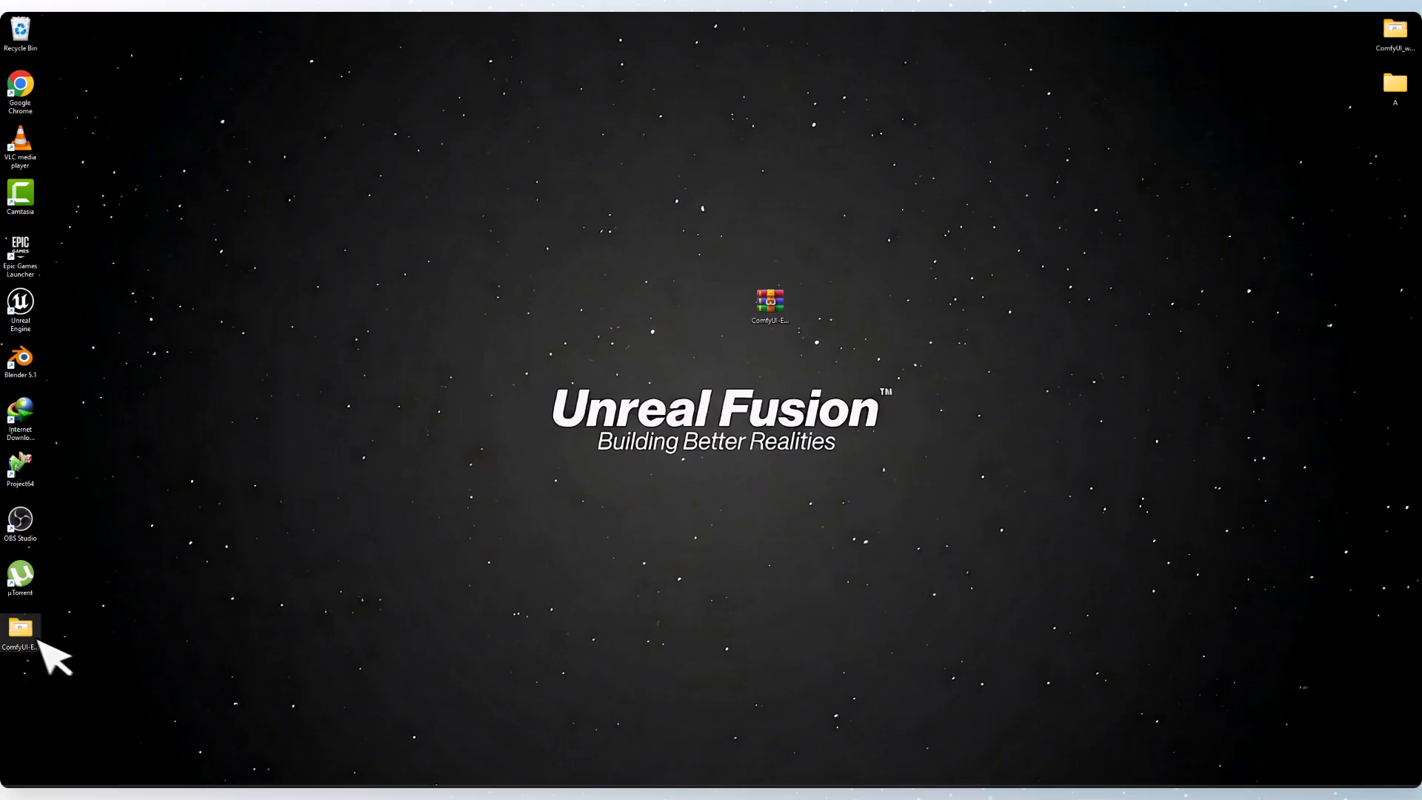
{"action": "left_click_drag", "start_coordinate": [22, 634], "coordinate": [689, 312]}
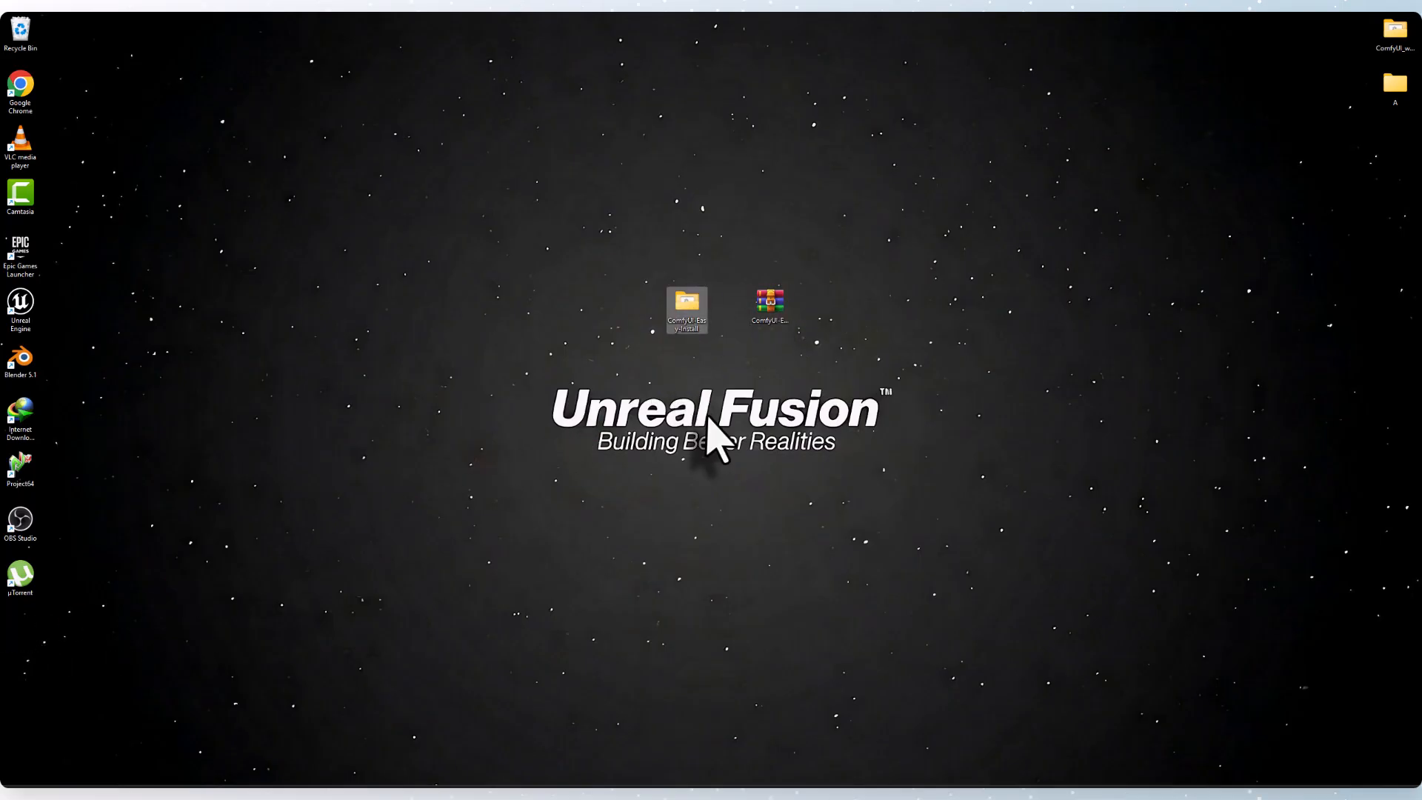
Run the ComfyUI-Easy-Install batch installer from the extracted folder and the Update ComfyUI batch file from the installed subfolder
{"action": "double_click", "coordinate": [688, 324]}
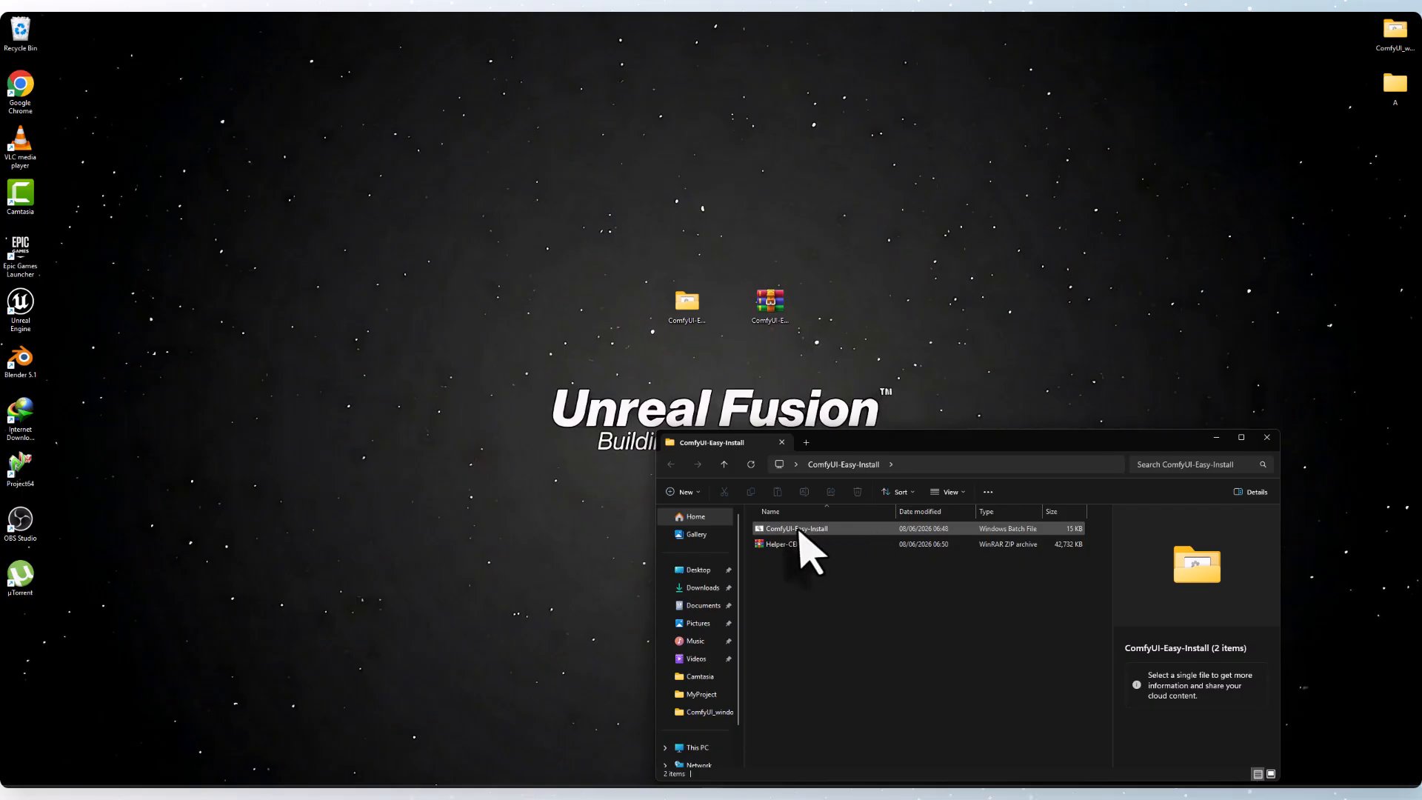
{"action": "double_click", "coordinate": [775, 531]}
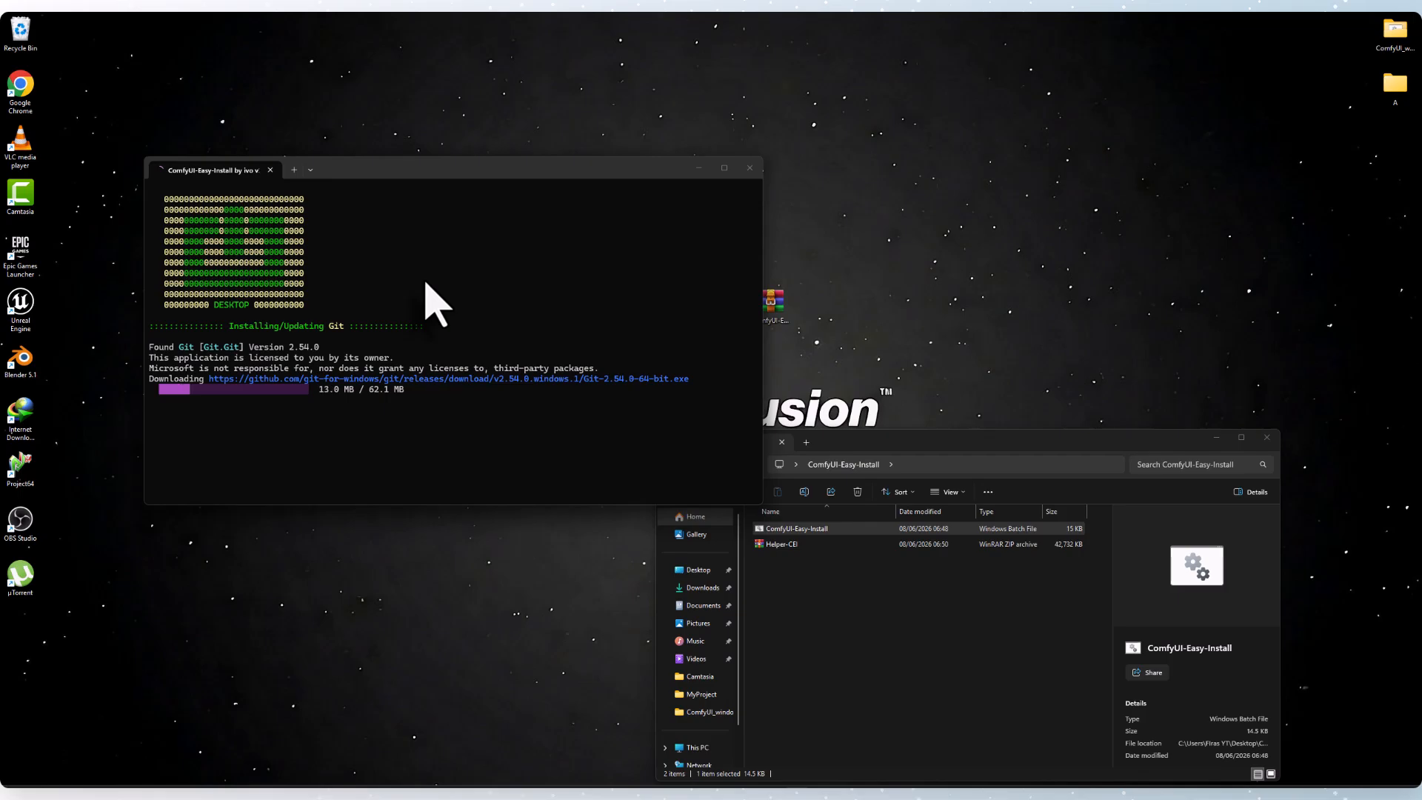
{"action": "left_click_drag", "start_coordinate": [962, 441], "coordinate": [1088, 392]}
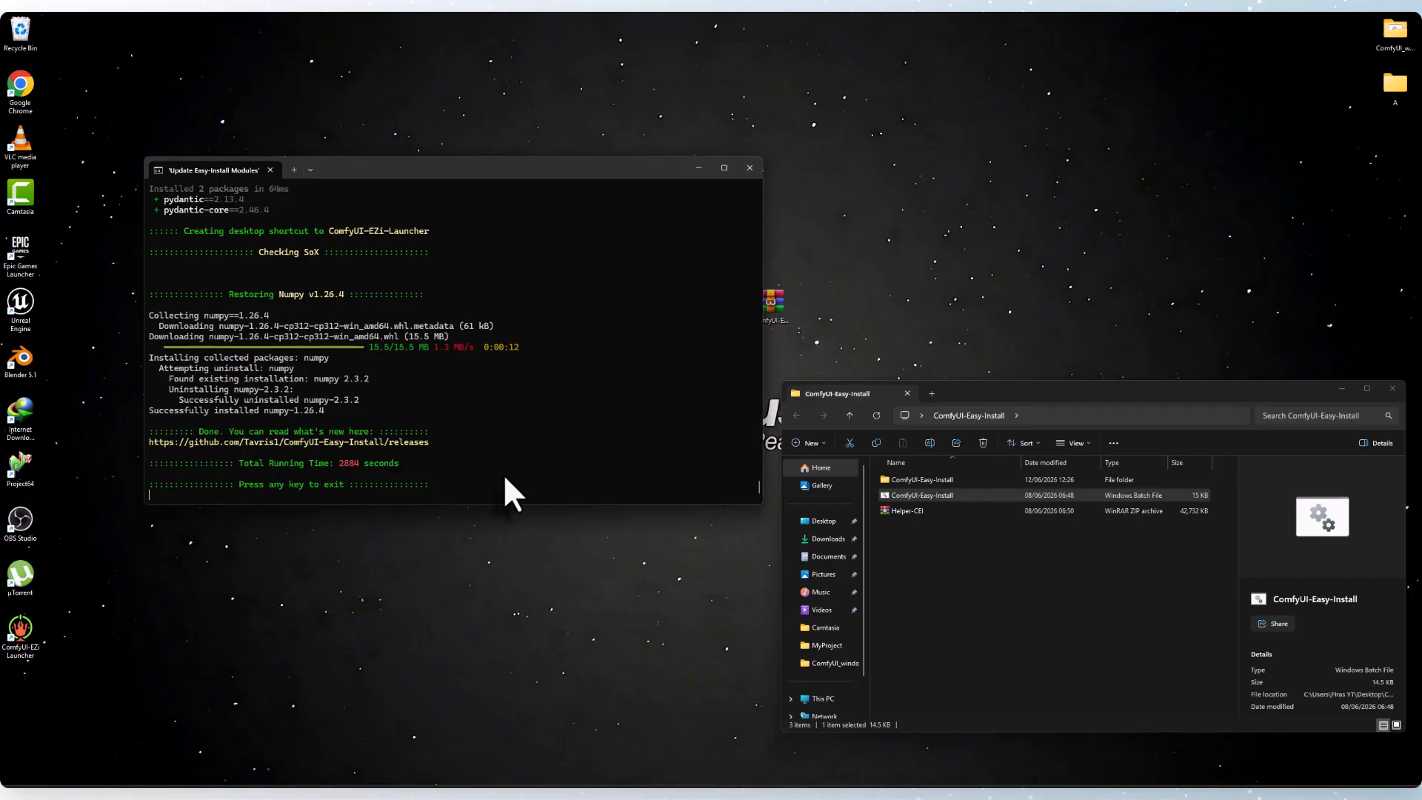
{"action": "key", "text": "Return"}
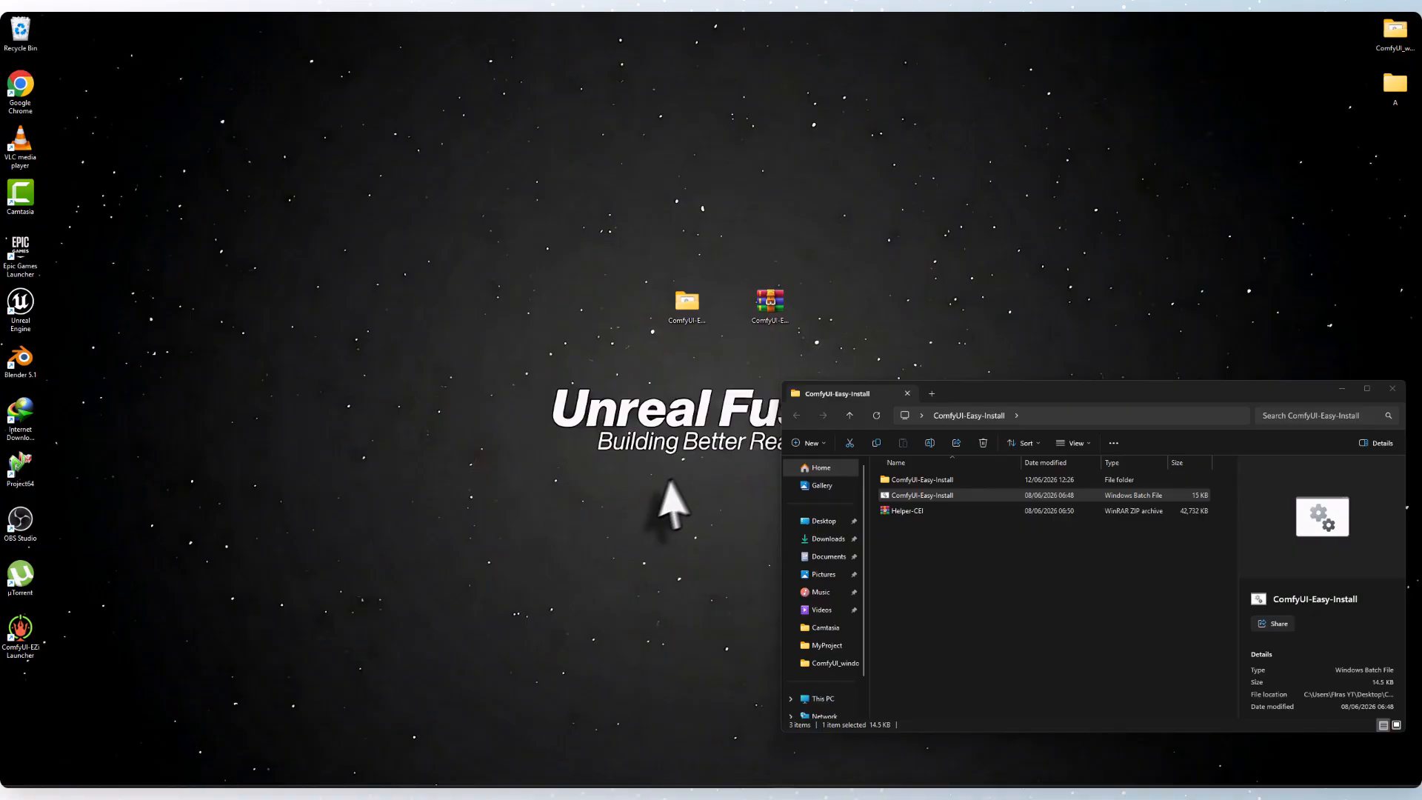
{"action": "double_click", "coordinate": [923, 480]}
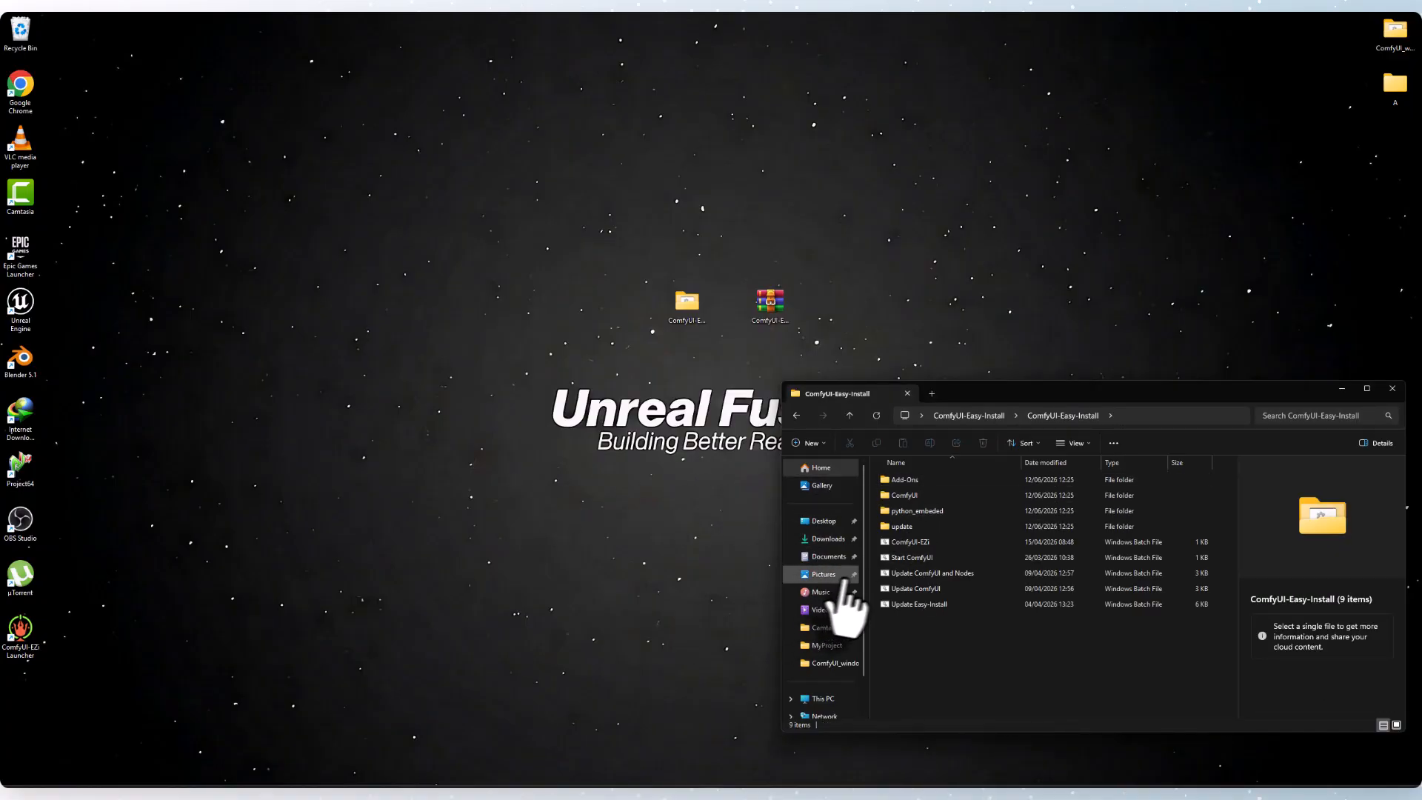
{"action": "double_click", "coordinate": [934, 590]}
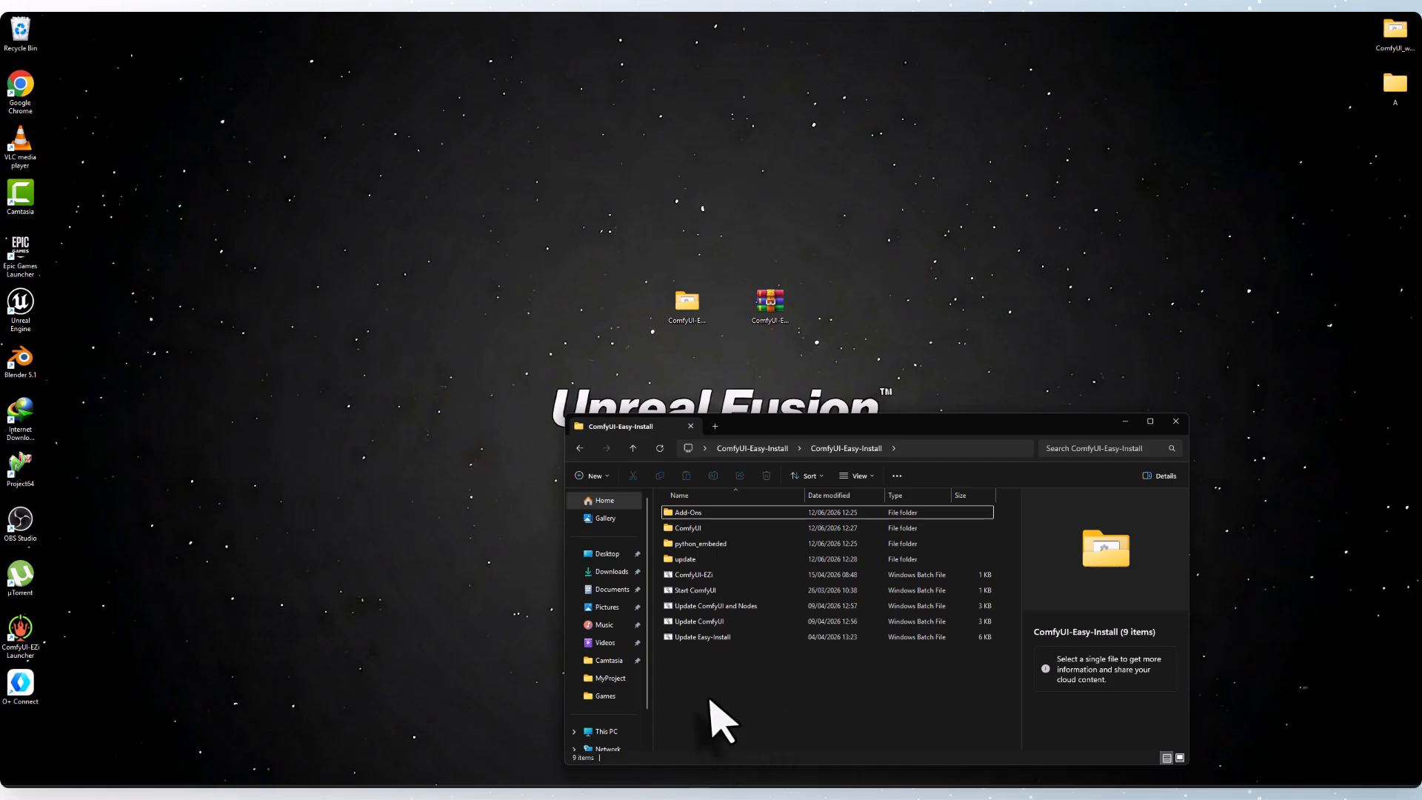
Install Torch 2.8.0+cu128 using its batch file in the Torch-Pack folder under Add-Ons
{"action": "double_click", "coordinate": [693, 513]}
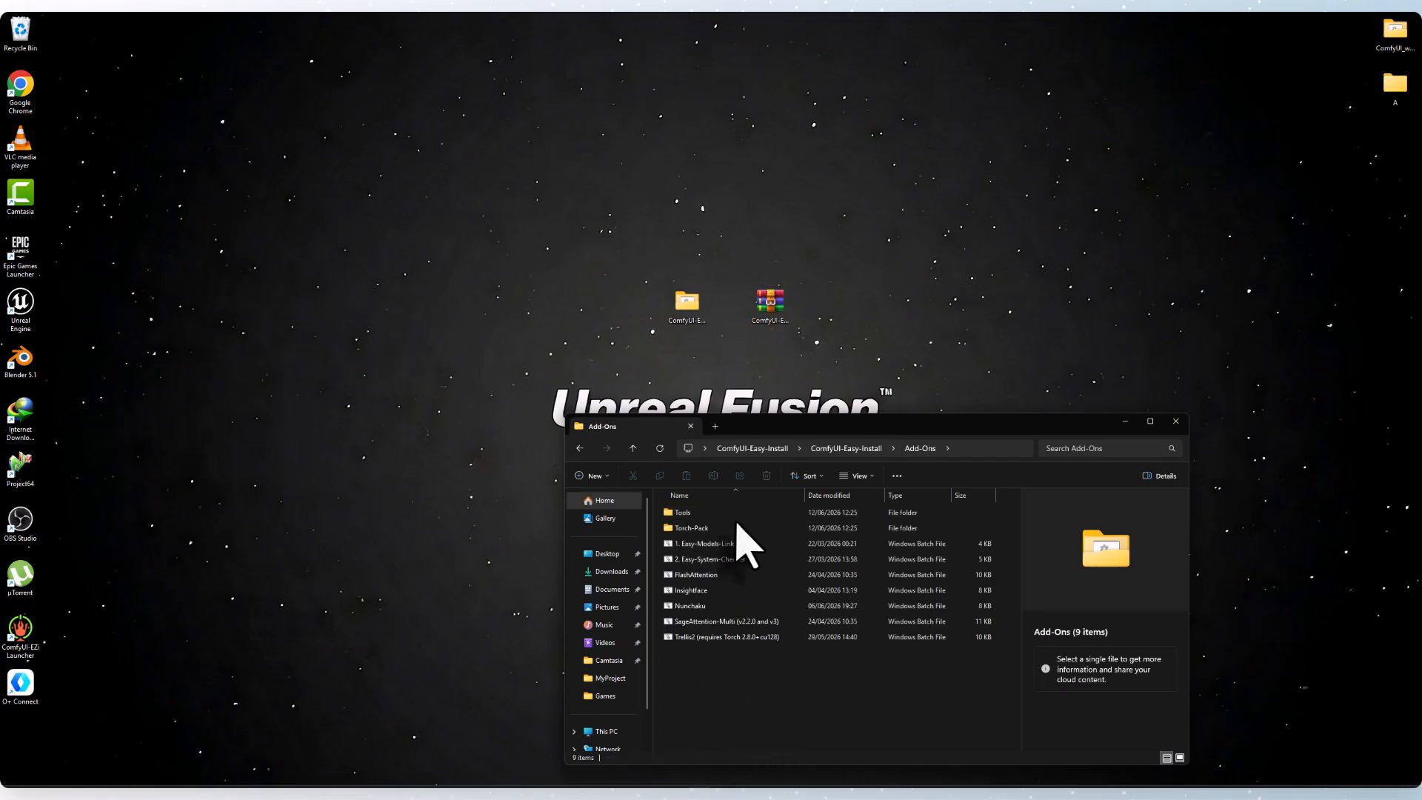
{"action": "double_click", "coordinate": [714, 527]}
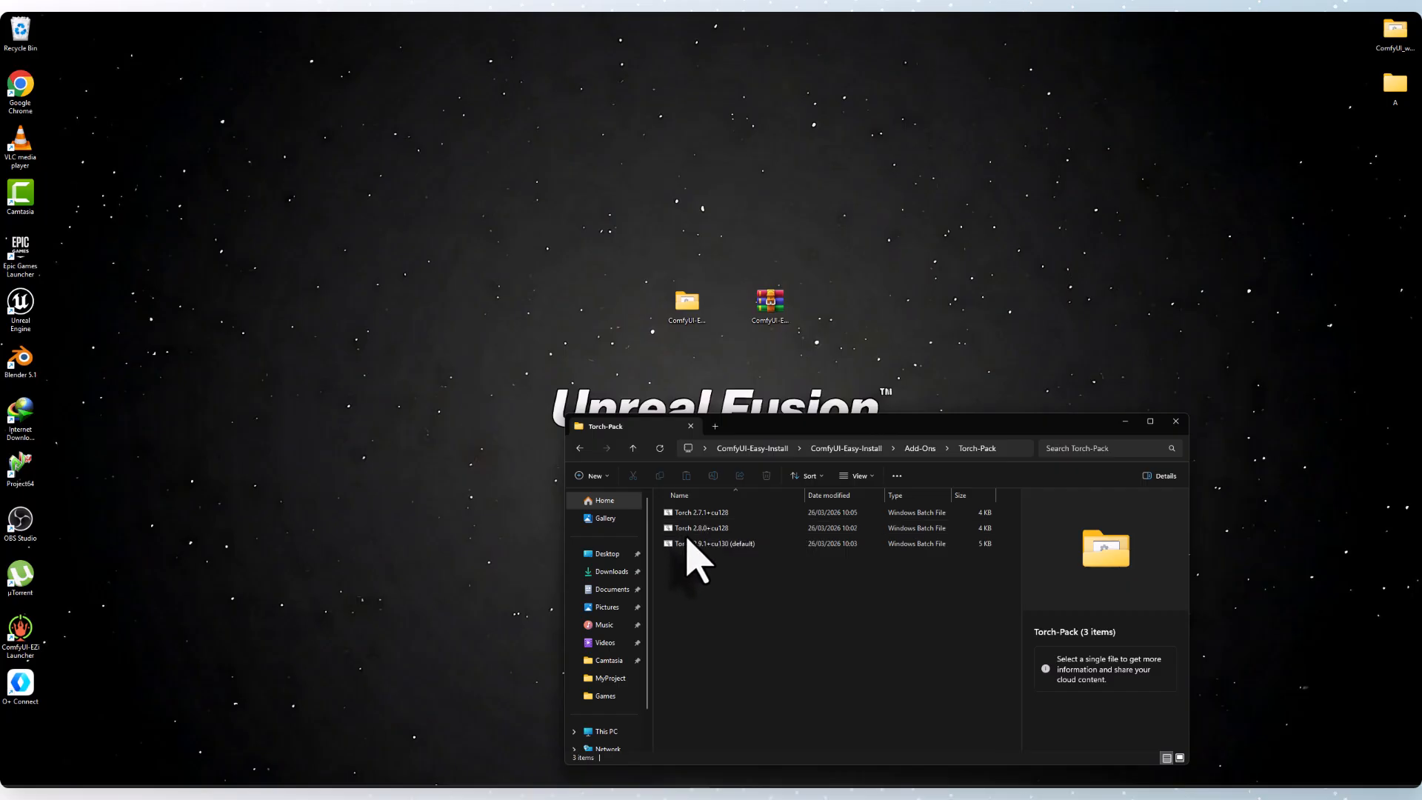
{"action": "left_click", "coordinate": [688, 533]}
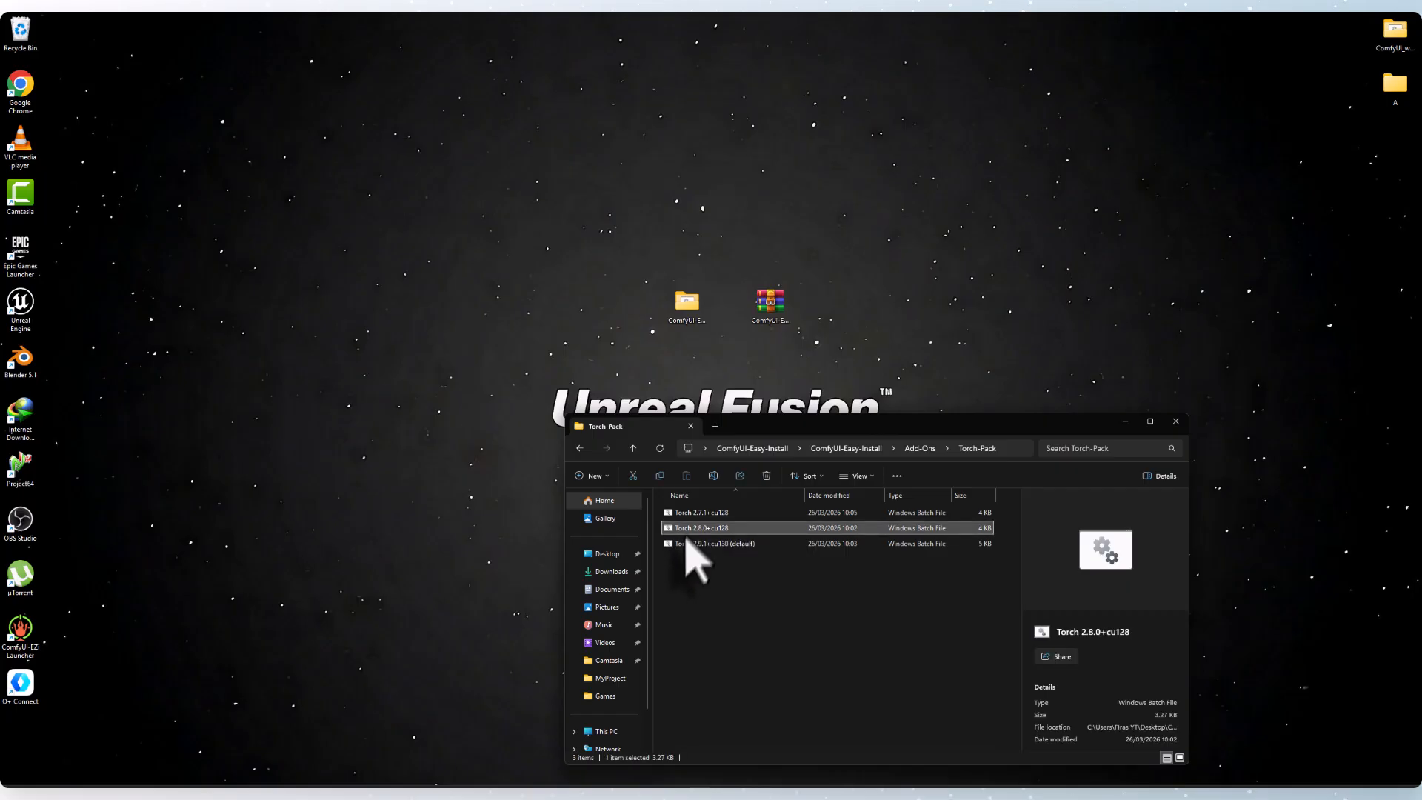
{"action": "double_click", "coordinate": [687, 530]}
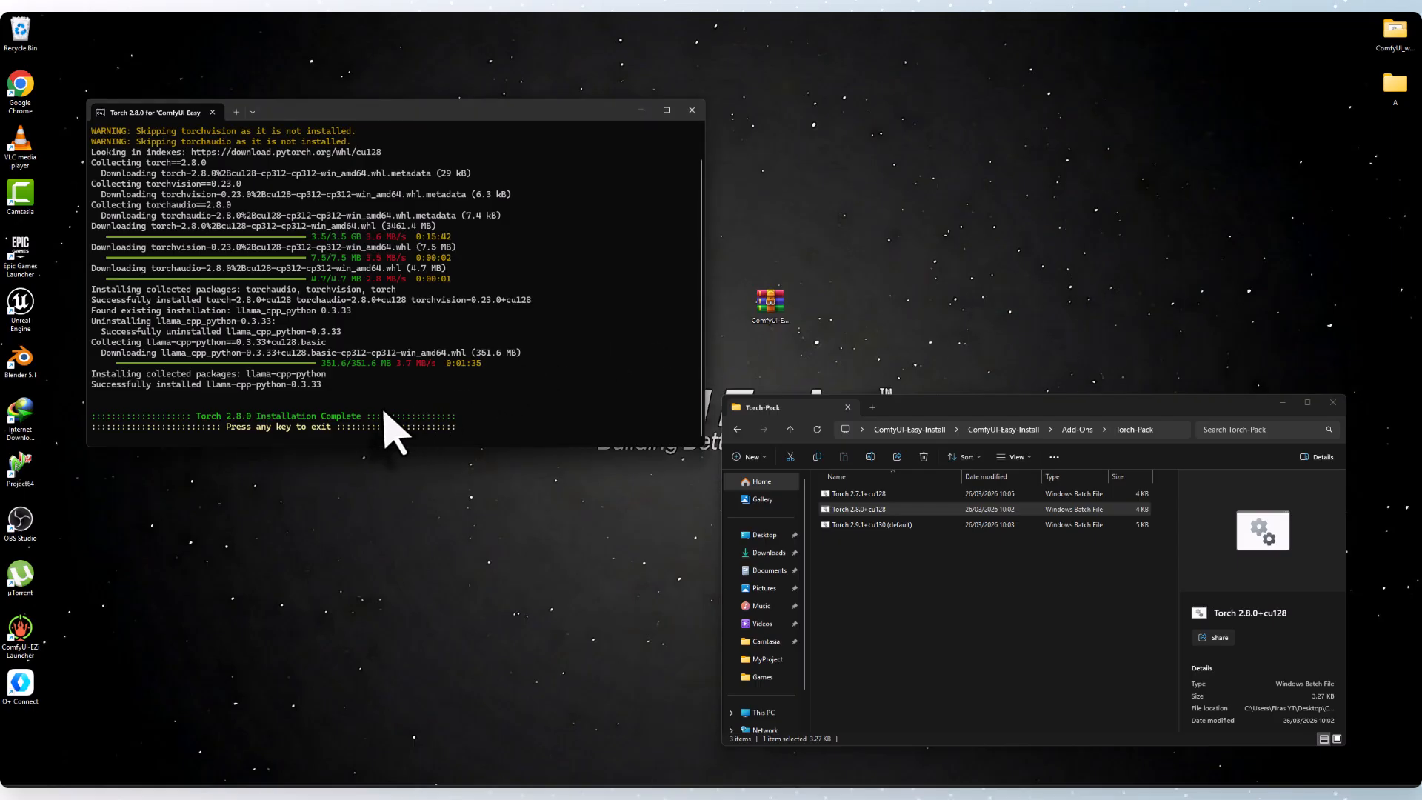
{"action": "key", "text": "Return"}
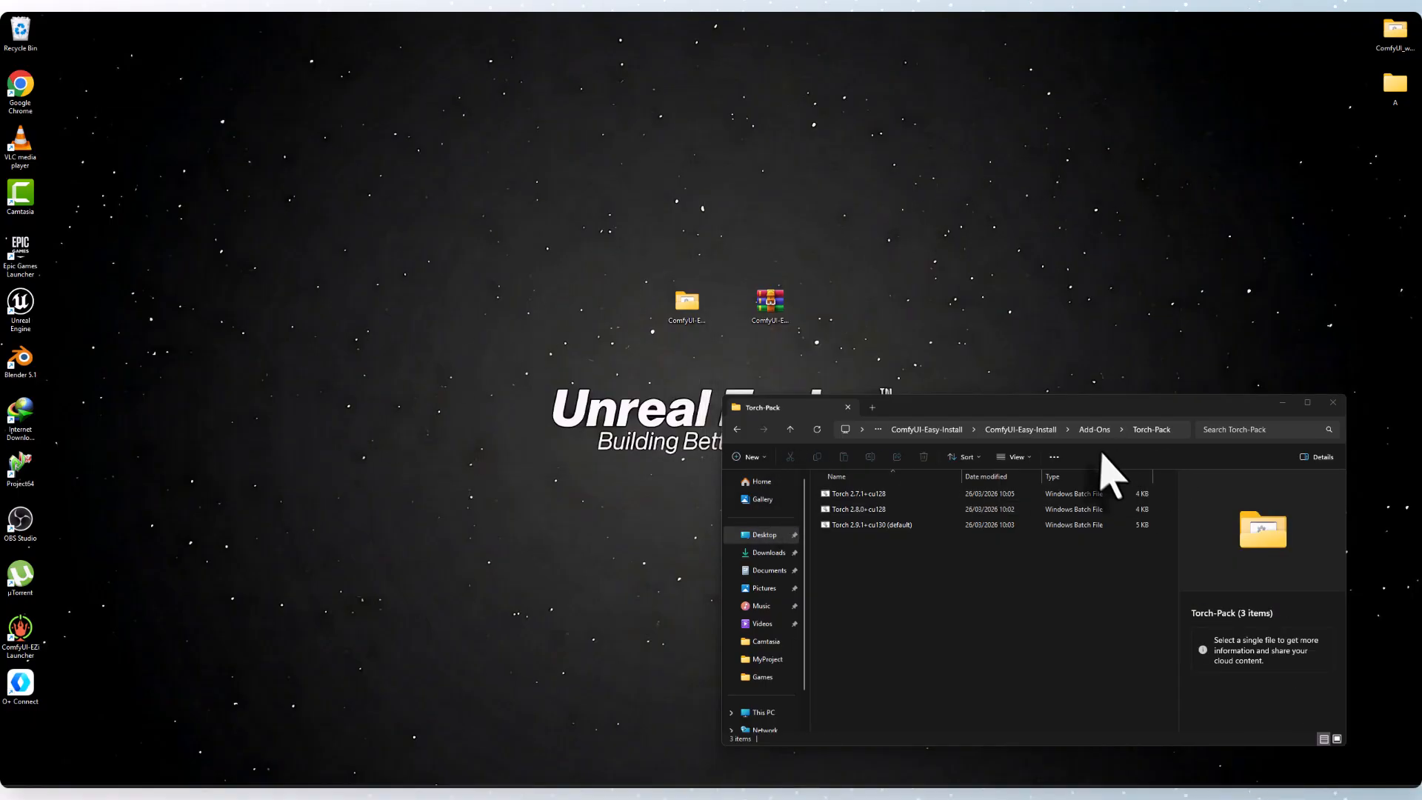
Install FlashAttention and Trellis2 (requires Torch 2.8.0+cu128) using their batch files in the Add-Ons folder
{"action": "left_click", "coordinate": [1094, 431]}
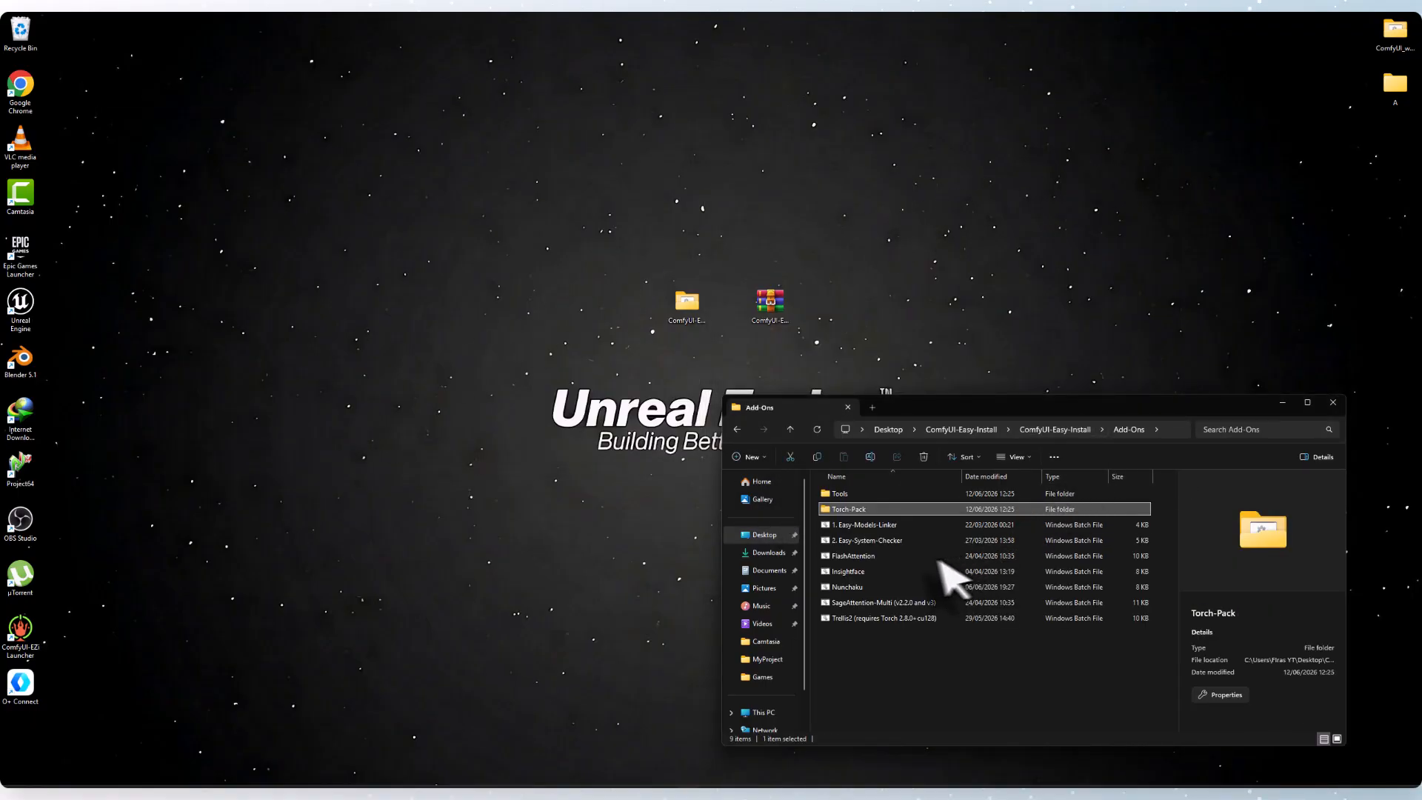
{"action": "double_click", "coordinate": [858, 559]}
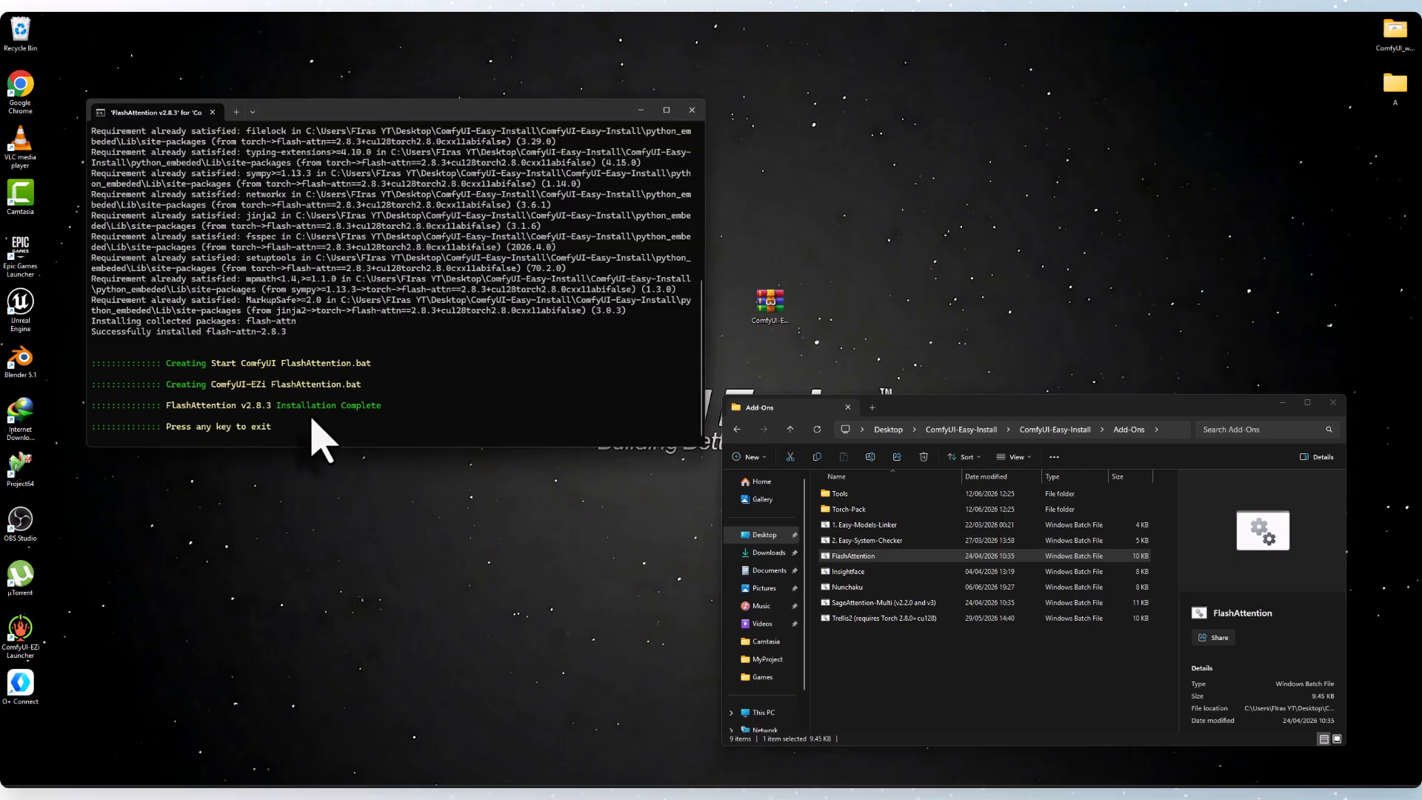
{"action": "key", "text": "Return"}
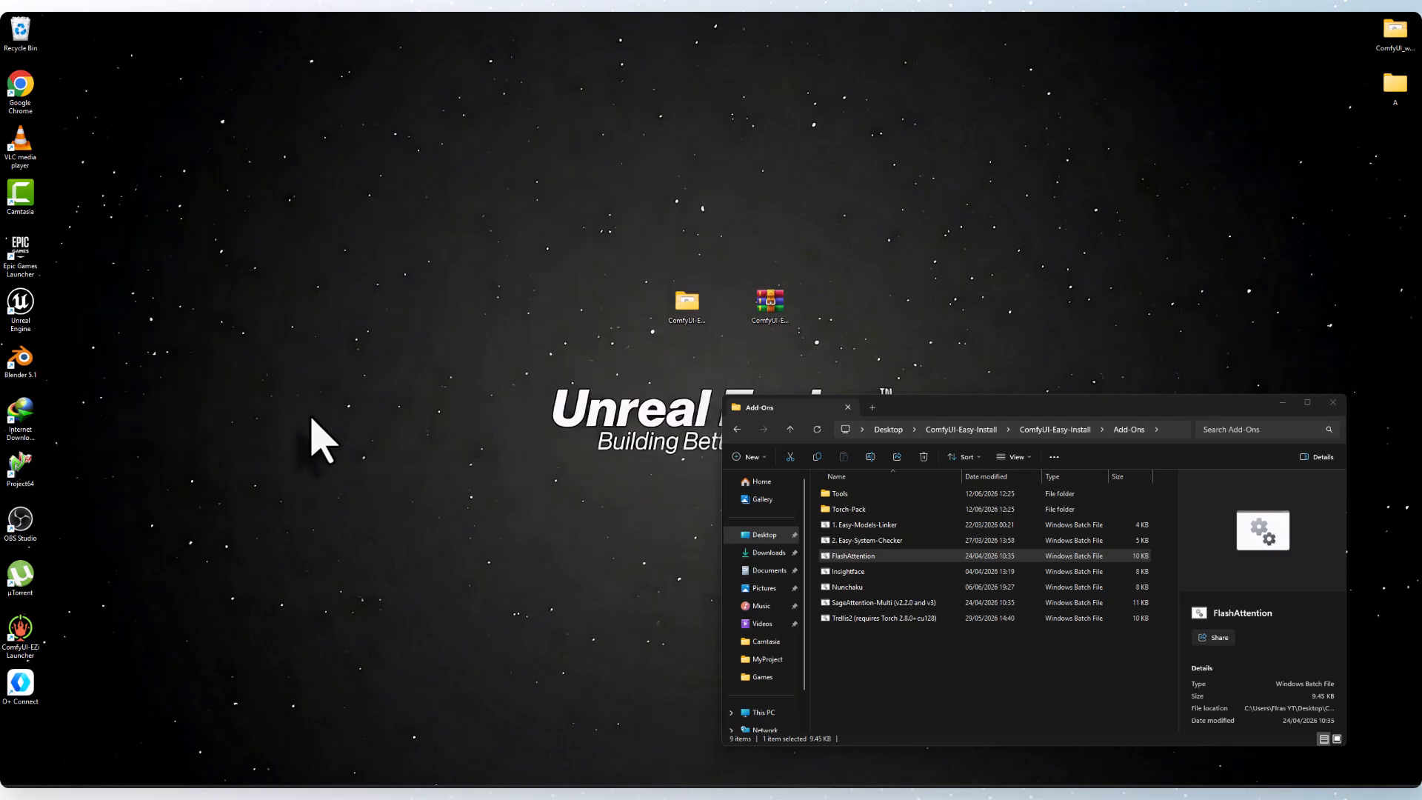
{"action": "double_click", "coordinate": [848, 617]}
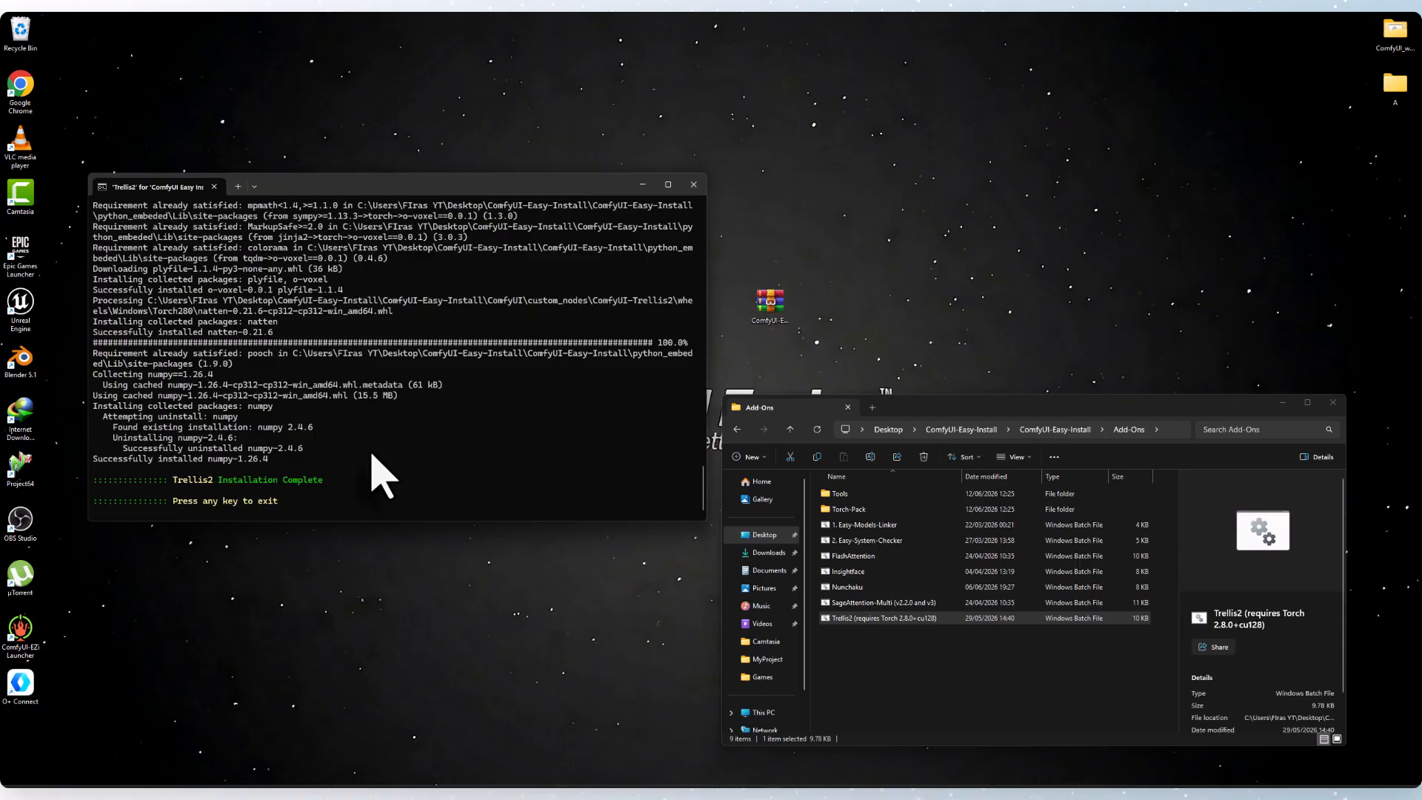
{"action": "key", "text": "Return"}
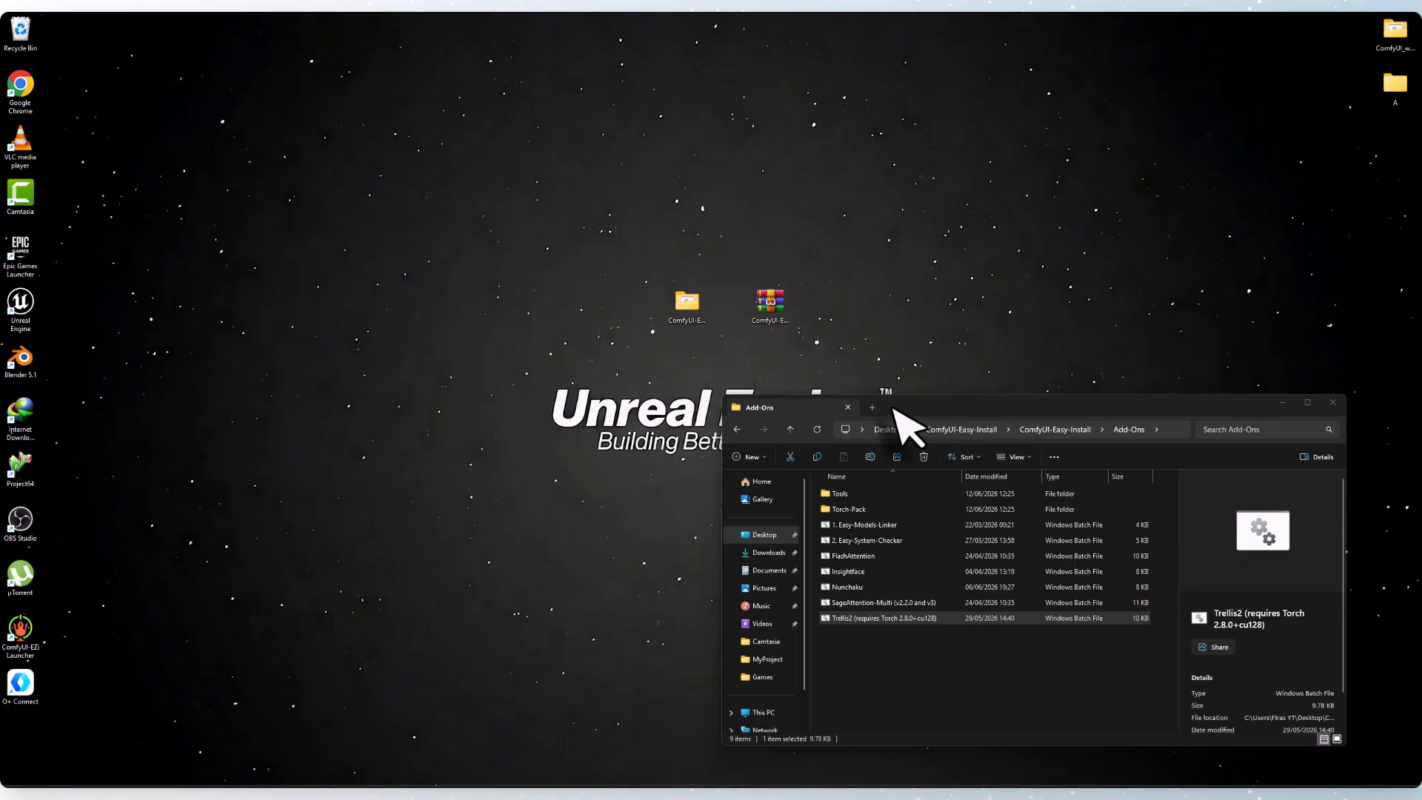
Move the Trellis2 GGUF (requires Torch 2.8.0+cu128) batch file from Downloads into the Add-Ons folder
{"action": "left_click", "coordinate": [874, 407]}
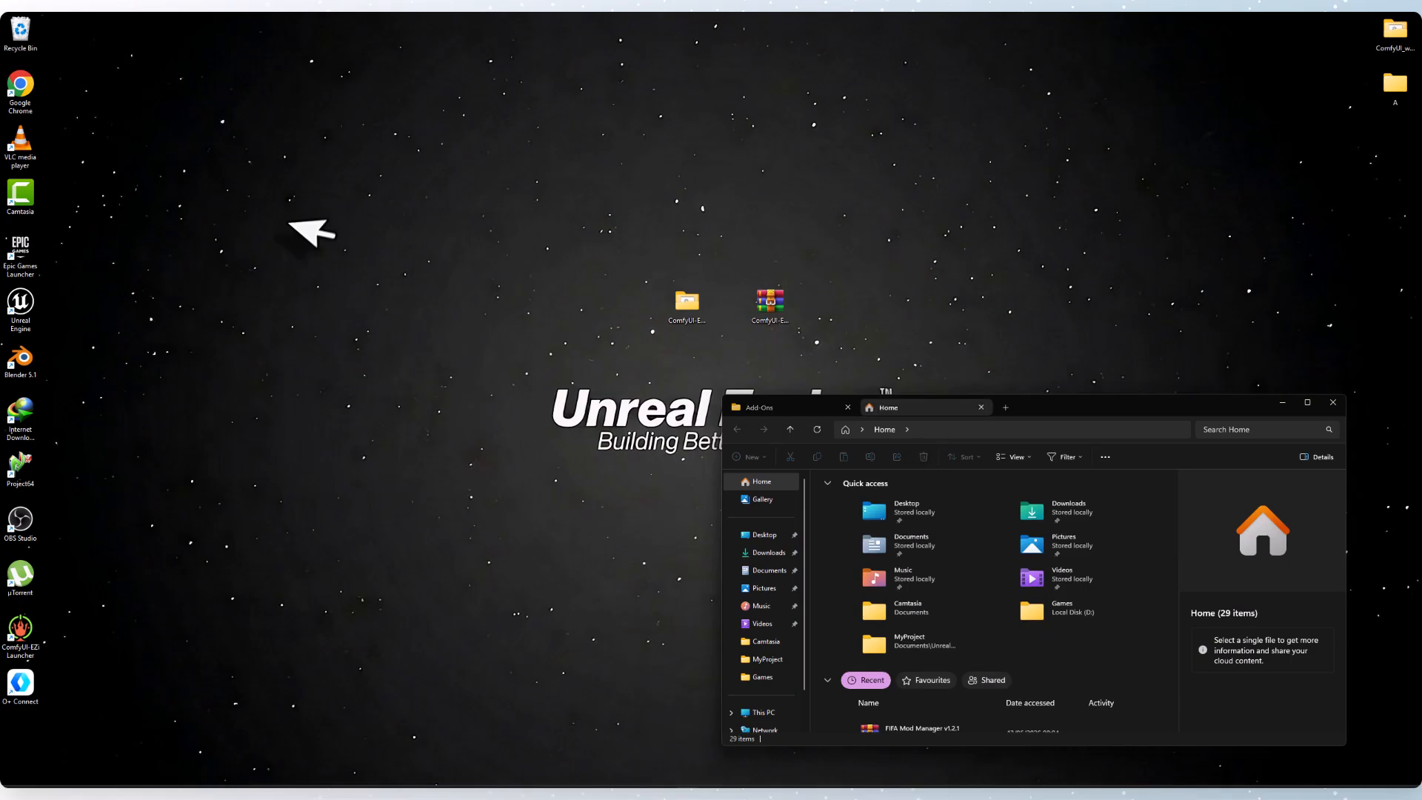
{"action": "left_click_drag", "start_coordinate": [889, 407], "coordinate": [342, 213]}
{"action": "left_click", "coordinate": [112, 344]}
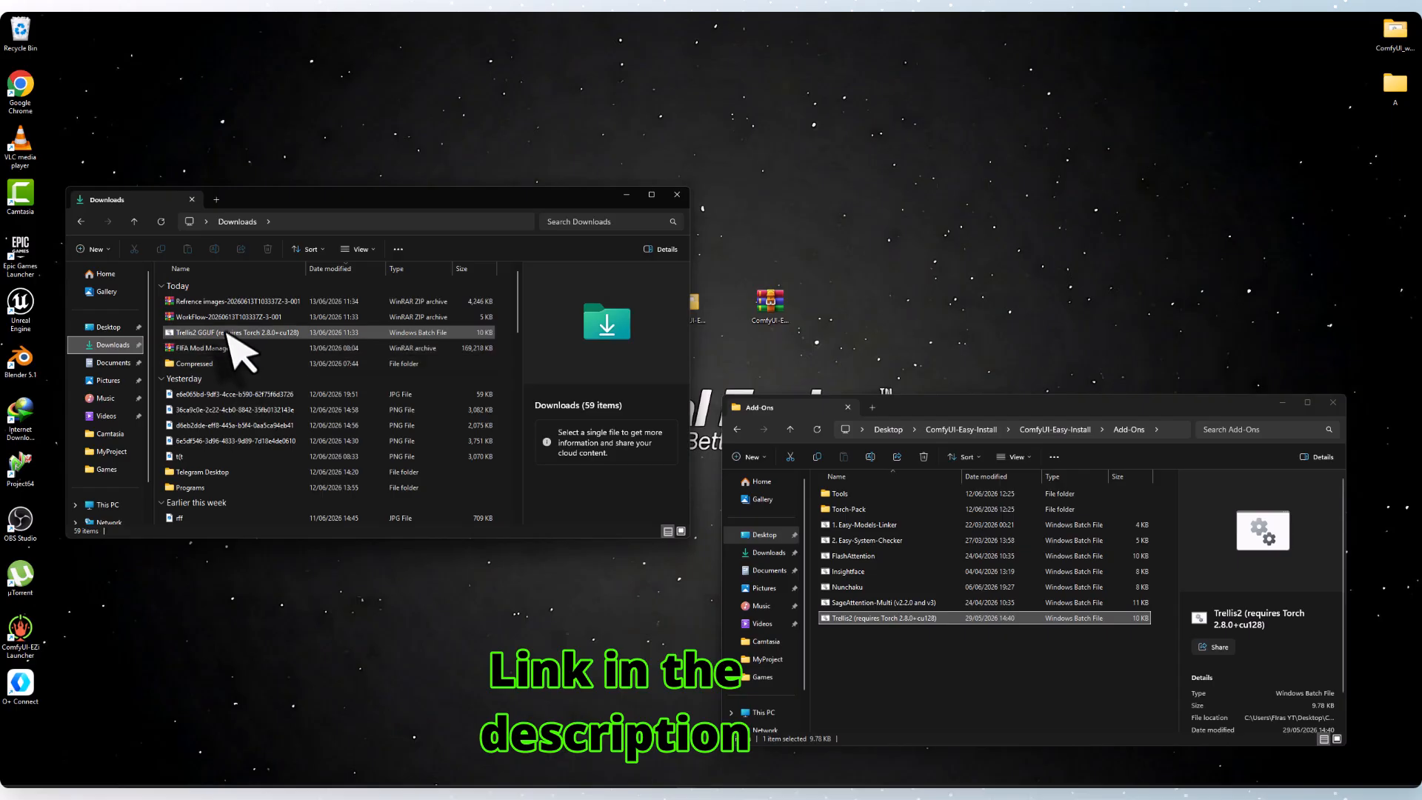
{"action": "left_click", "coordinate": [228, 332]}
{"action": "left_click_drag", "start_coordinate": [191, 339], "coordinate": [888, 711]}
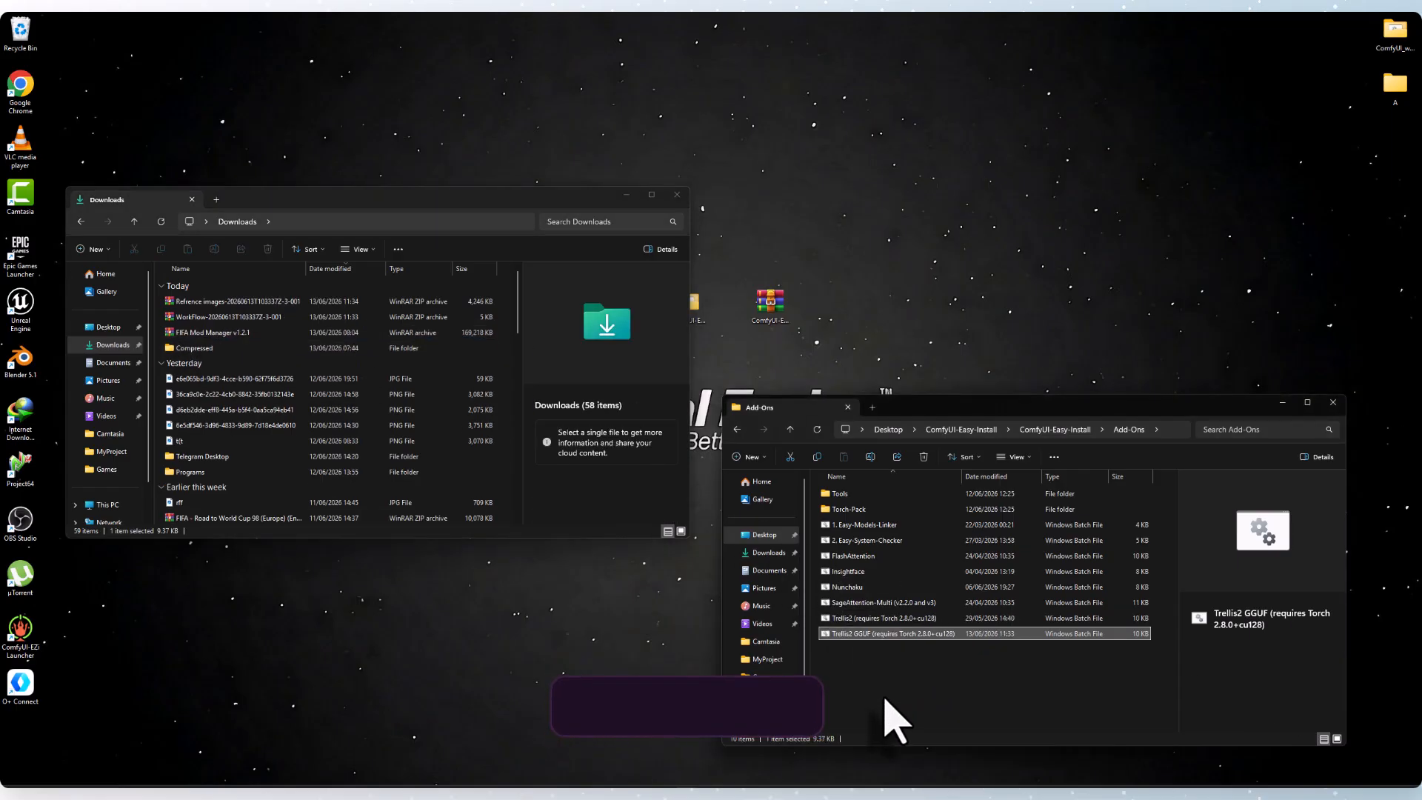
{"action": "left_click", "coordinate": [626, 194]}
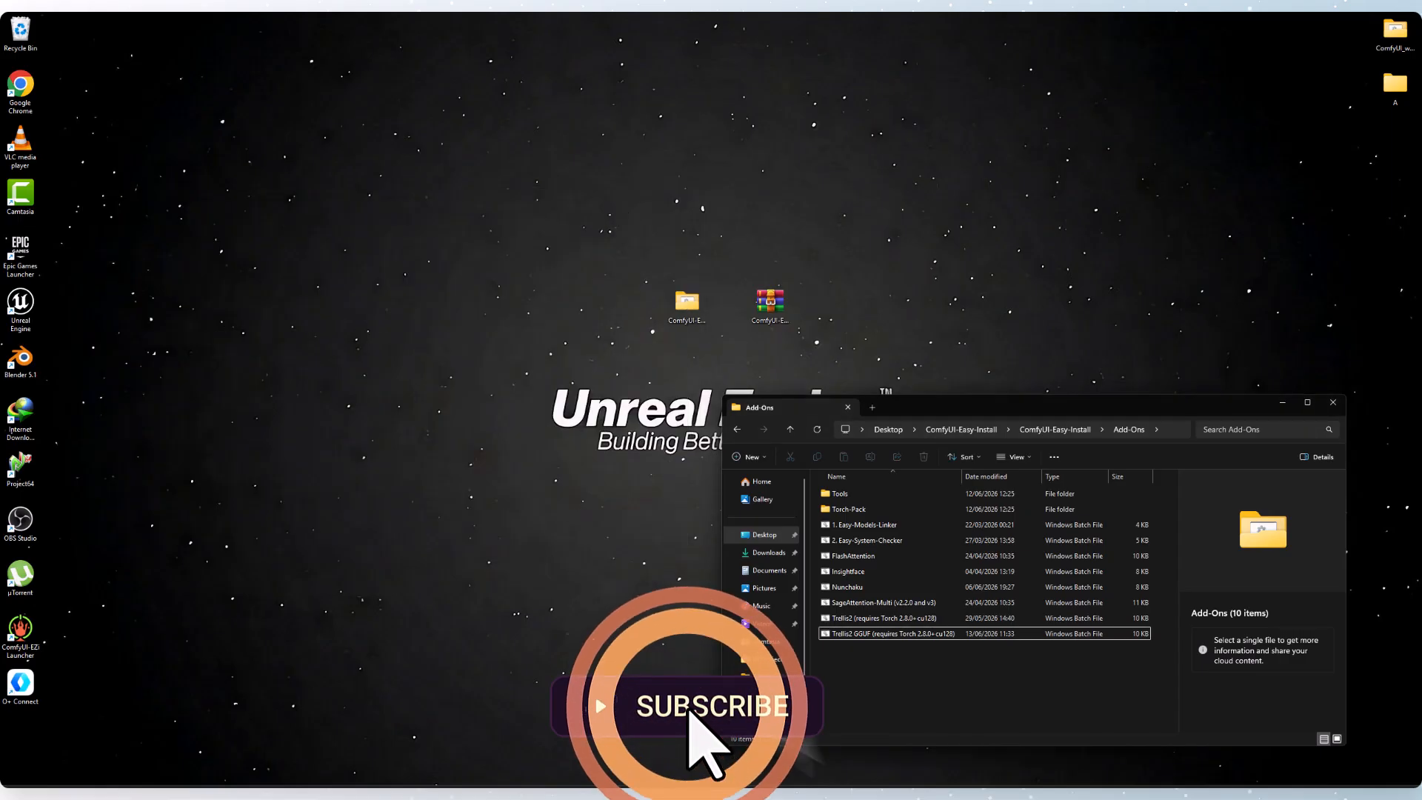
Run the Trellis2 GGUF batch file in the Add-Ons folder, turning off the prompt before opening it and allowing the unverified publisher
{"action": "left_click", "coordinate": [875, 633]}
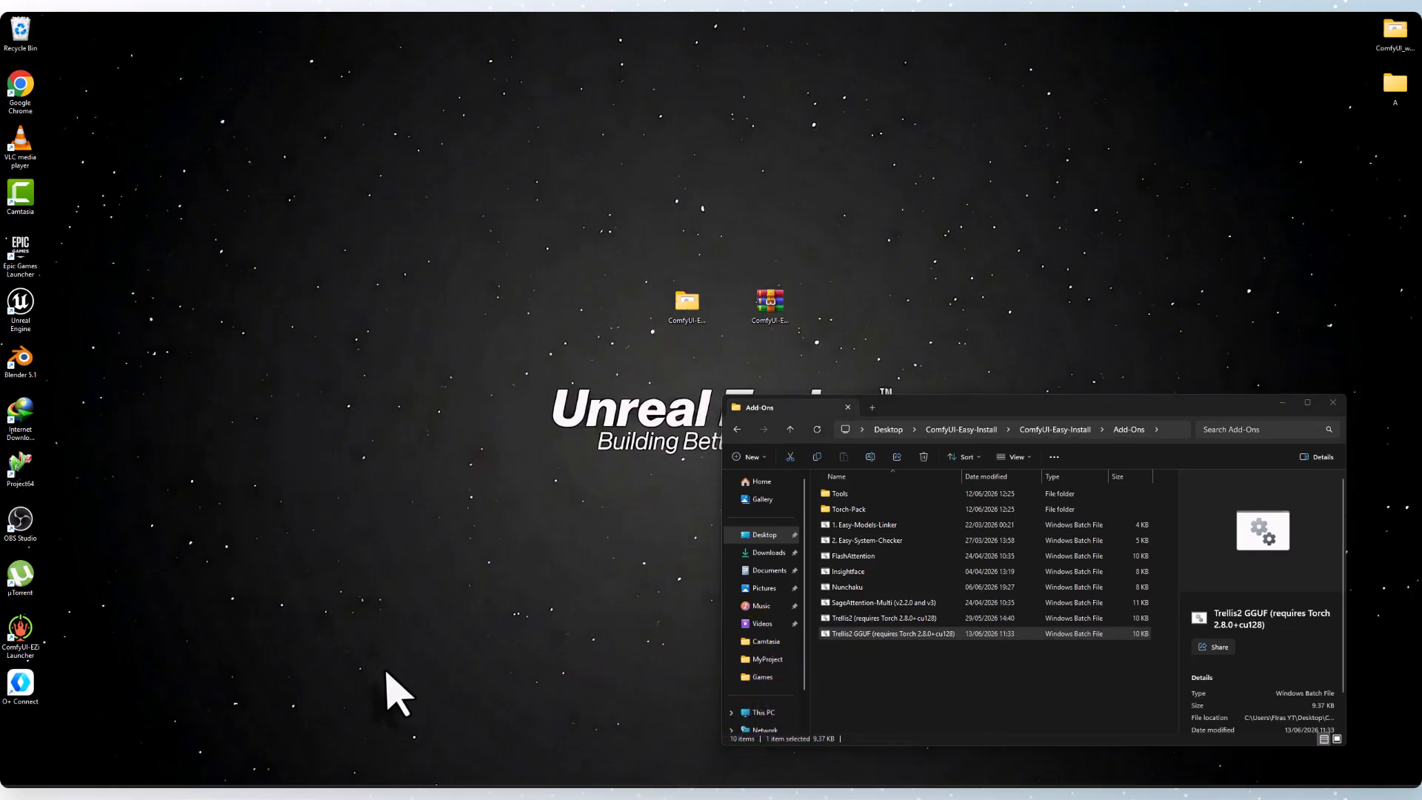
{"action": "left_click", "coordinate": [656, 438]}
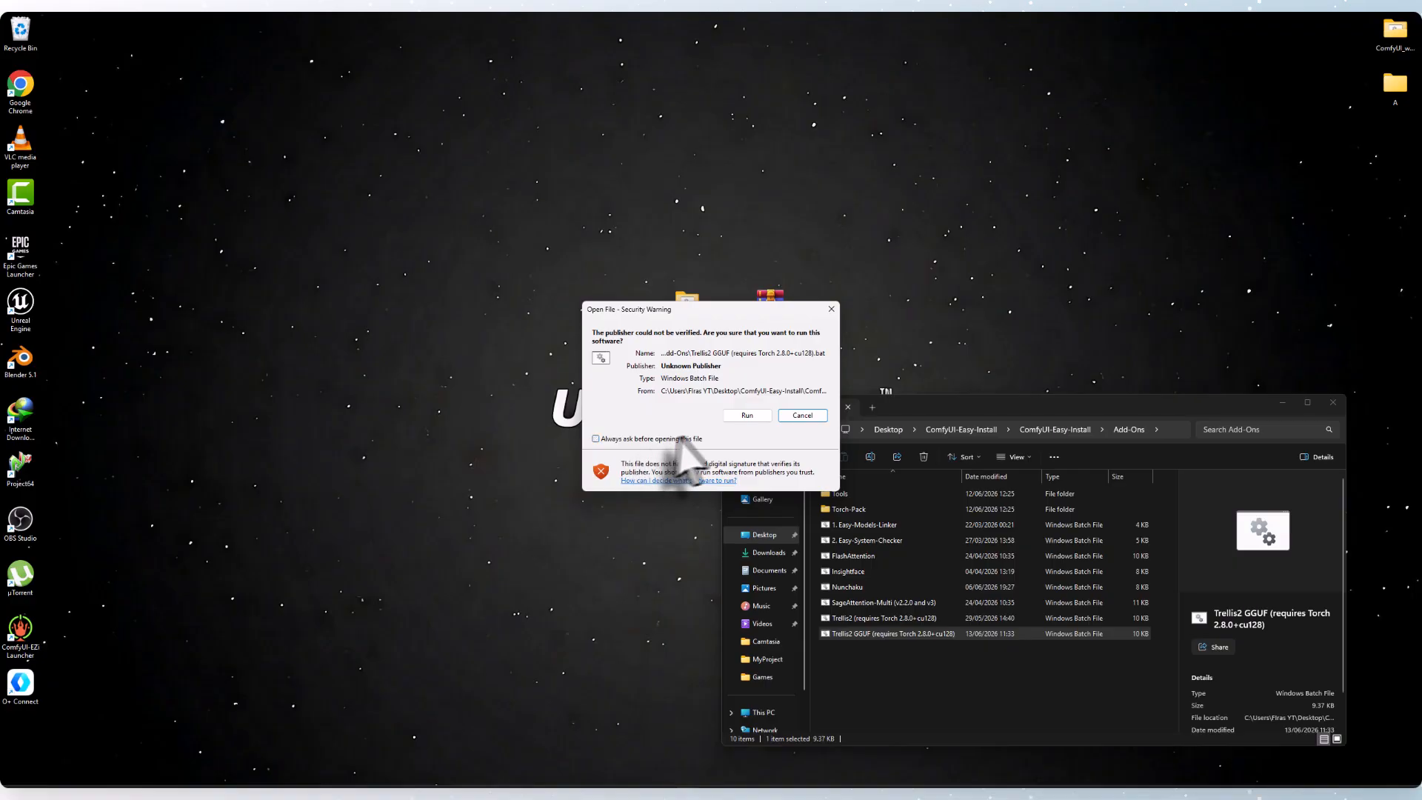
{"action": "left_click", "coordinate": [747, 415]}
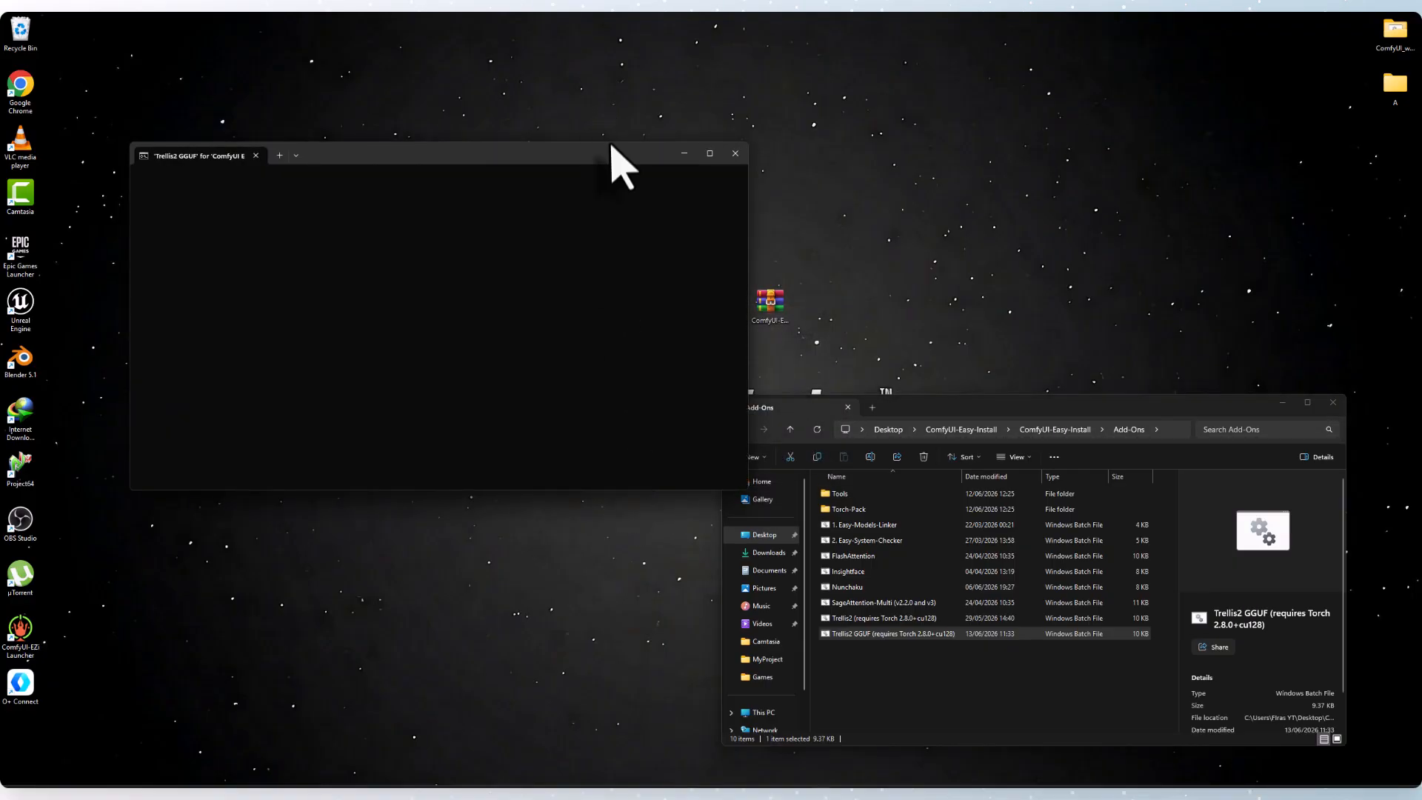
{"action": "left_click_drag", "start_coordinate": [607, 156], "coordinate": [551, 161]}
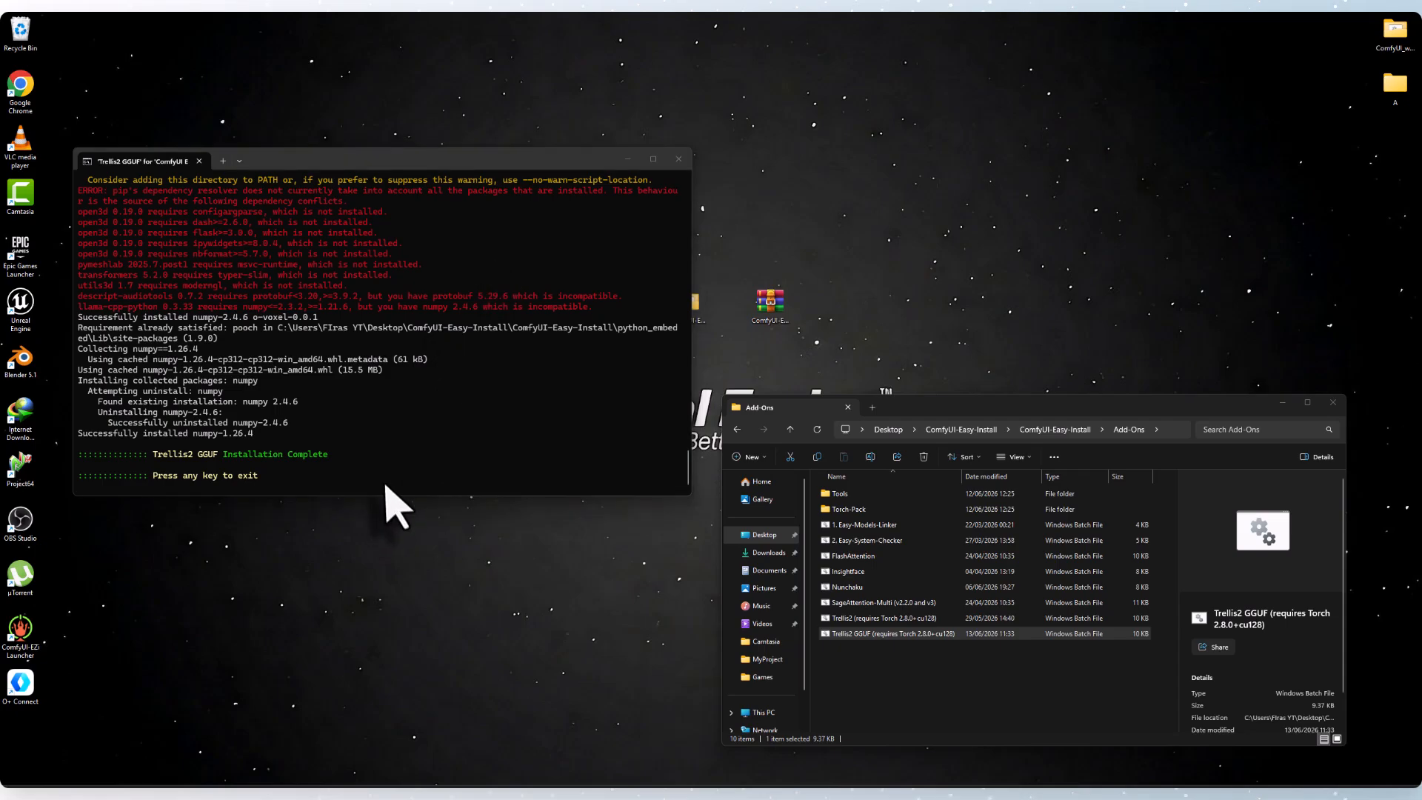
{"action": "key", "text": "Return"}
Launch ComfyUI with the Start ComfyUI FlashAttention batch file in the inner ComfyUI-Easy-Install folder
{"action": "left_click", "coordinate": [1037, 430]}
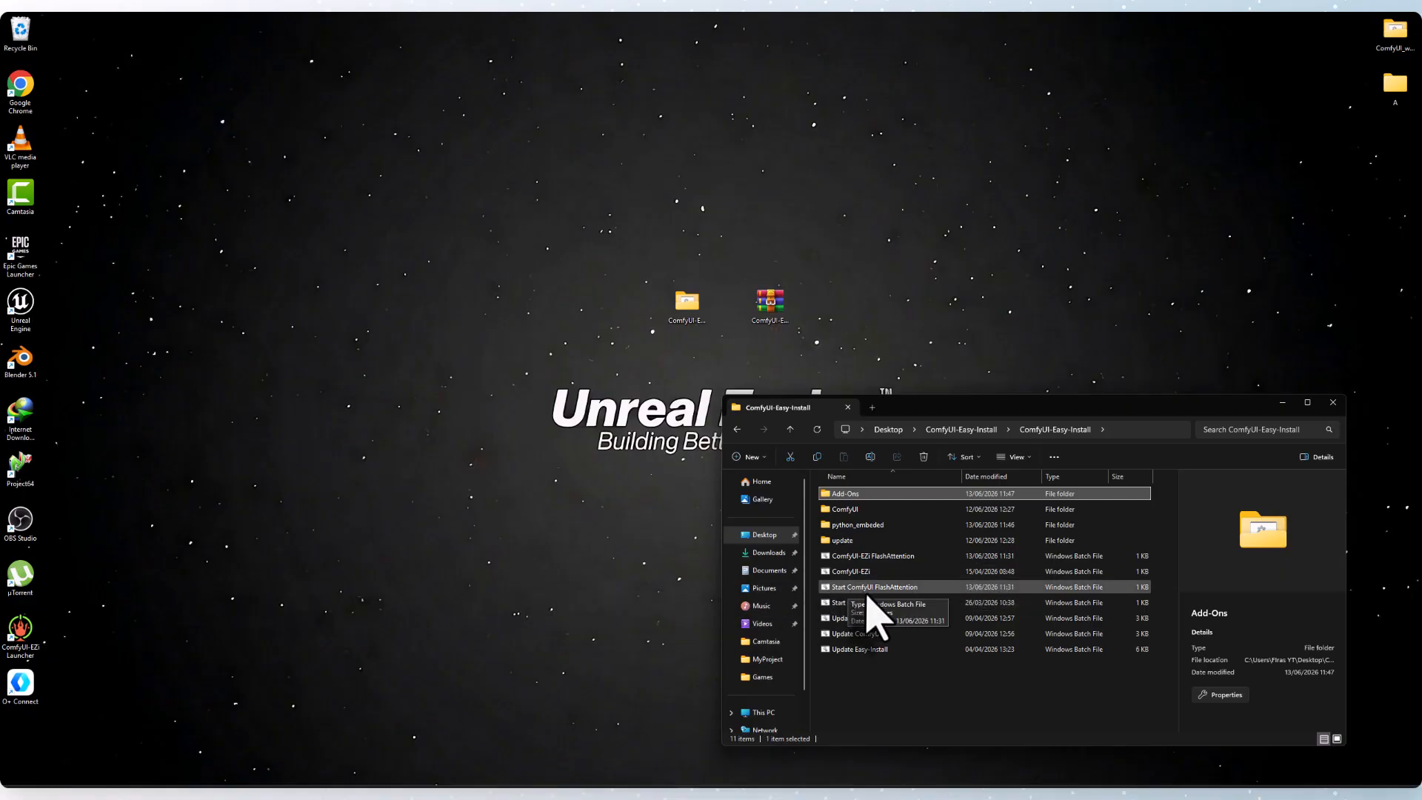
{"action": "double_click", "coordinate": [920, 588]}
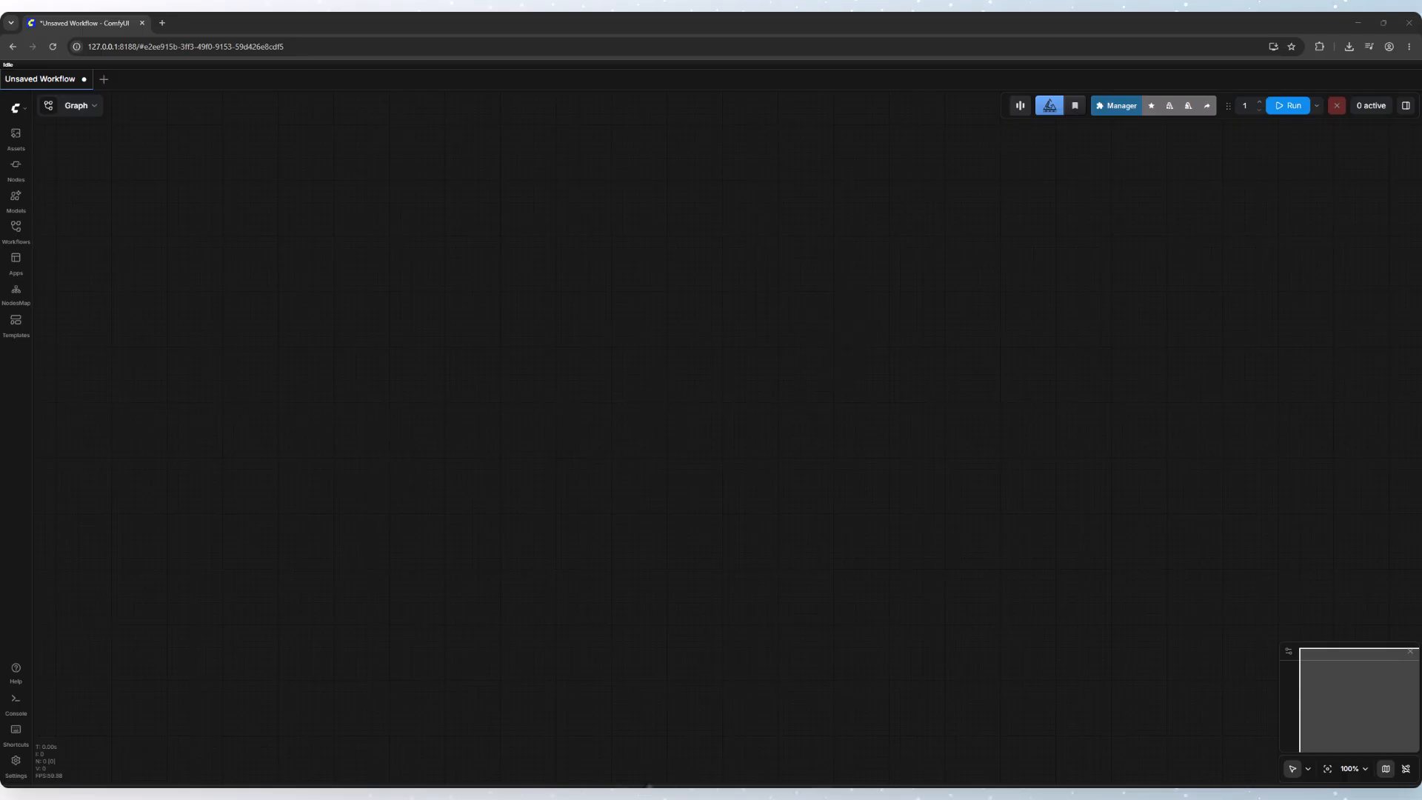
Load the MeshWithTexturing_Pixal3D_GGUF.json workflow from Downloads into ComfyUI
{"action": "mouse_move", "coordinate": [671, 786]}
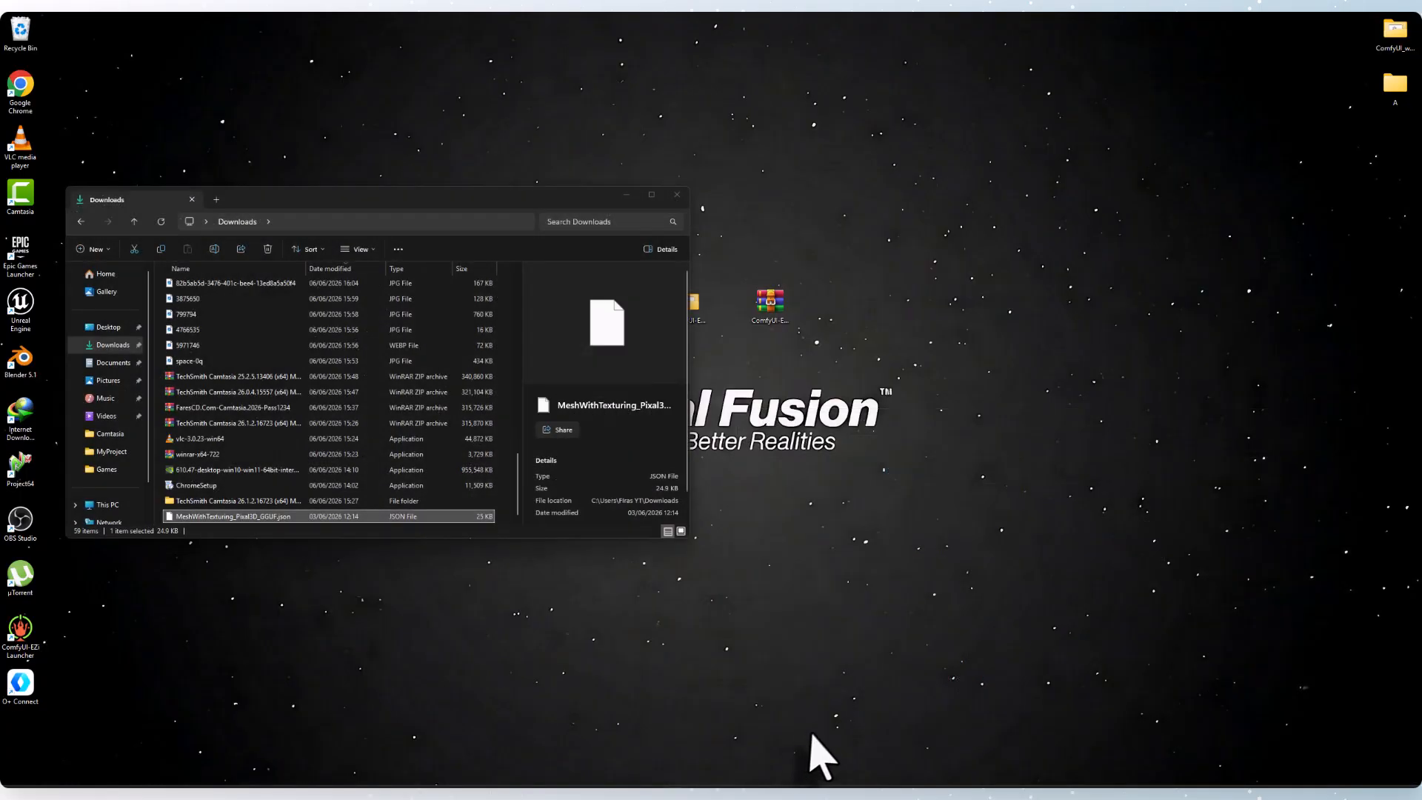
{"action": "left_click", "coordinate": [819, 756]}
{"action": "left_click_drag", "start_coordinate": [190, 521], "coordinate": [914, 355]}
{"action": "scroll", "coordinate": [237, 329], "scroll_direction": "up", "scroll_amount": 5}
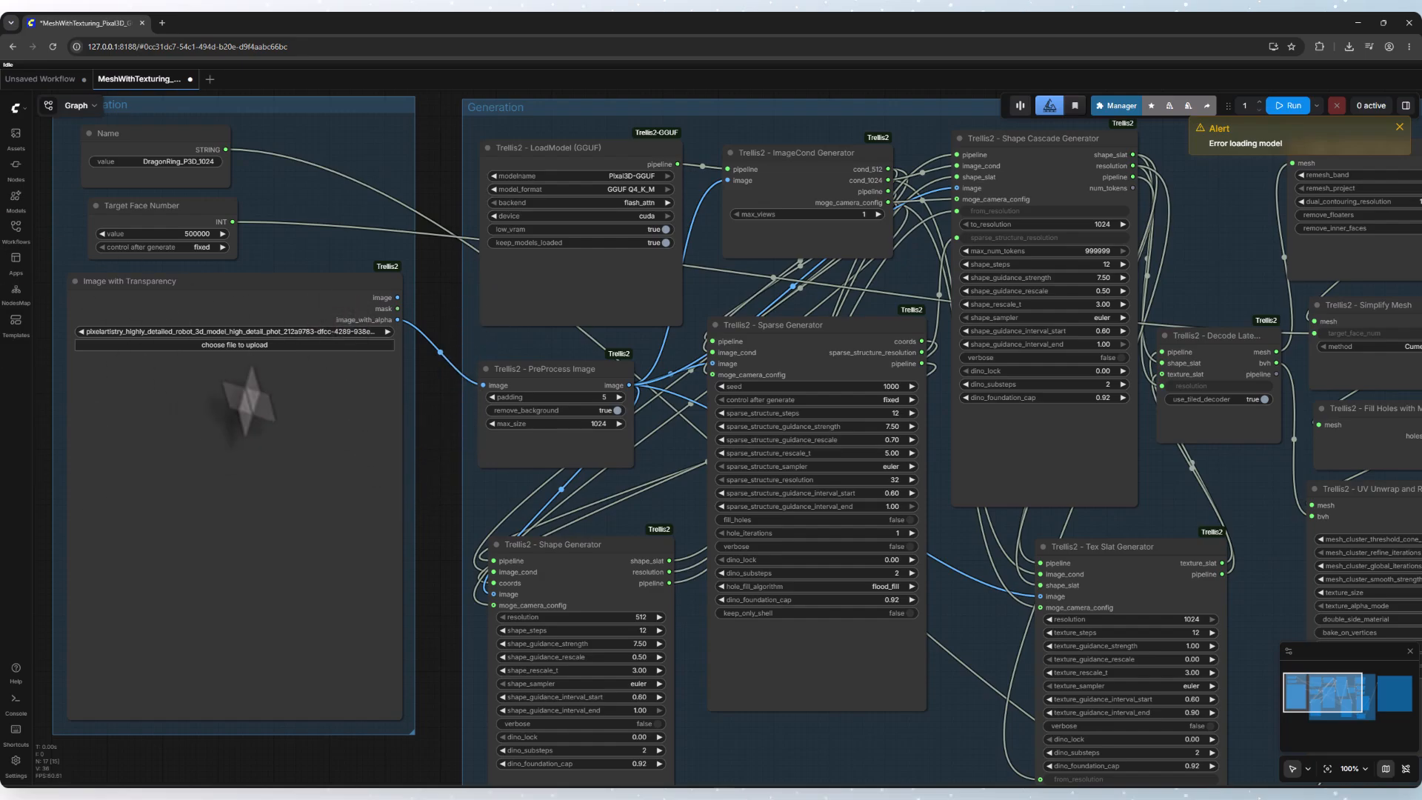
{"action": "scroll", "coordinate": [418, 418], "scroll_direction": "down", "scroll_amount": 3}
{"action": "left_click_drag", "start_coordinate": [425, 471], "coordinate": [226, 478]}
{"action": "scroll", "coordinate": [517, 394], "scroll_direction": "down", "scroll_amount": 1}
{"action": "scroll", "coordinate": [517, 395], "scroll_direction": "down", "scroll_amount": 1}
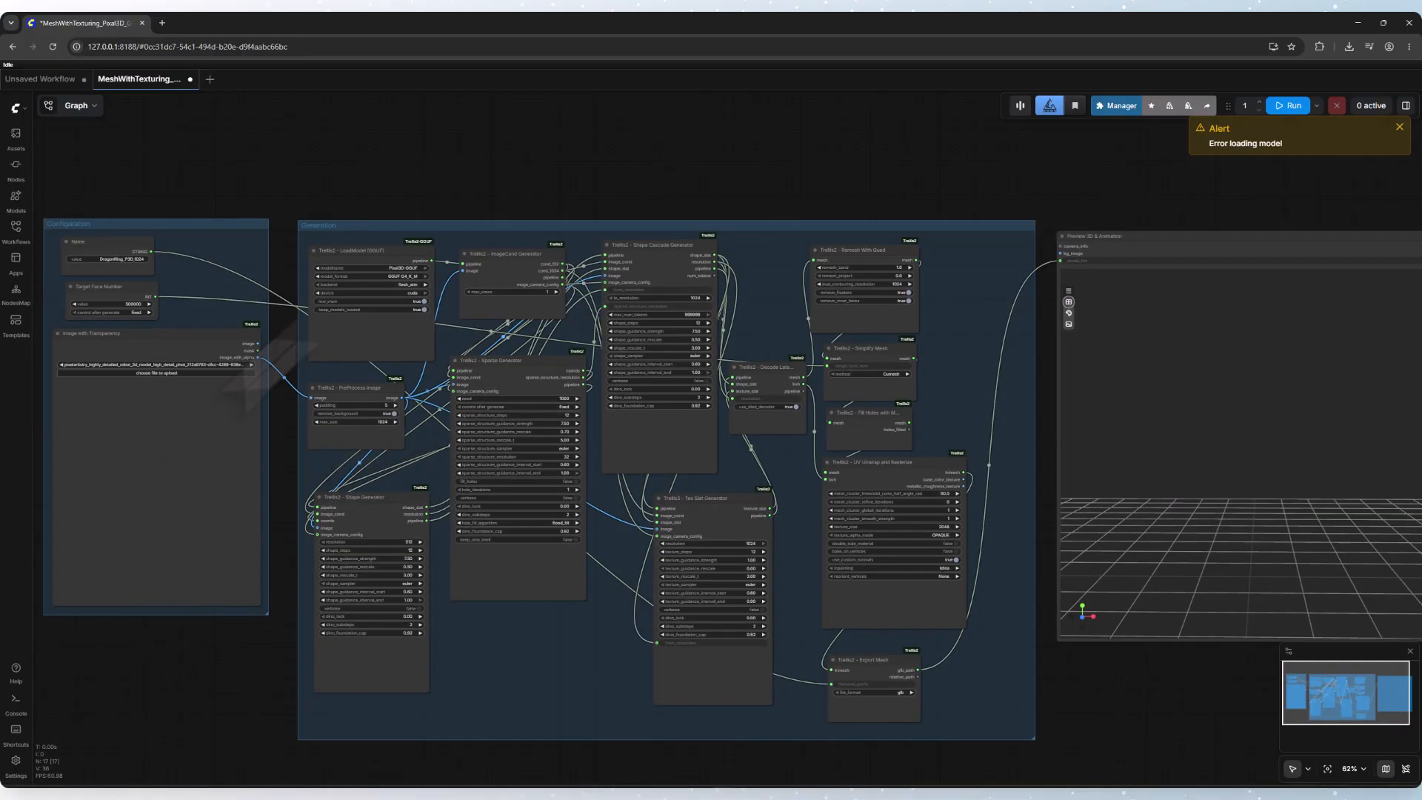
Search Google Images for "sonic 2d" in a new browser tab
{"action": "left_click", "coordinate": [161, 22]}
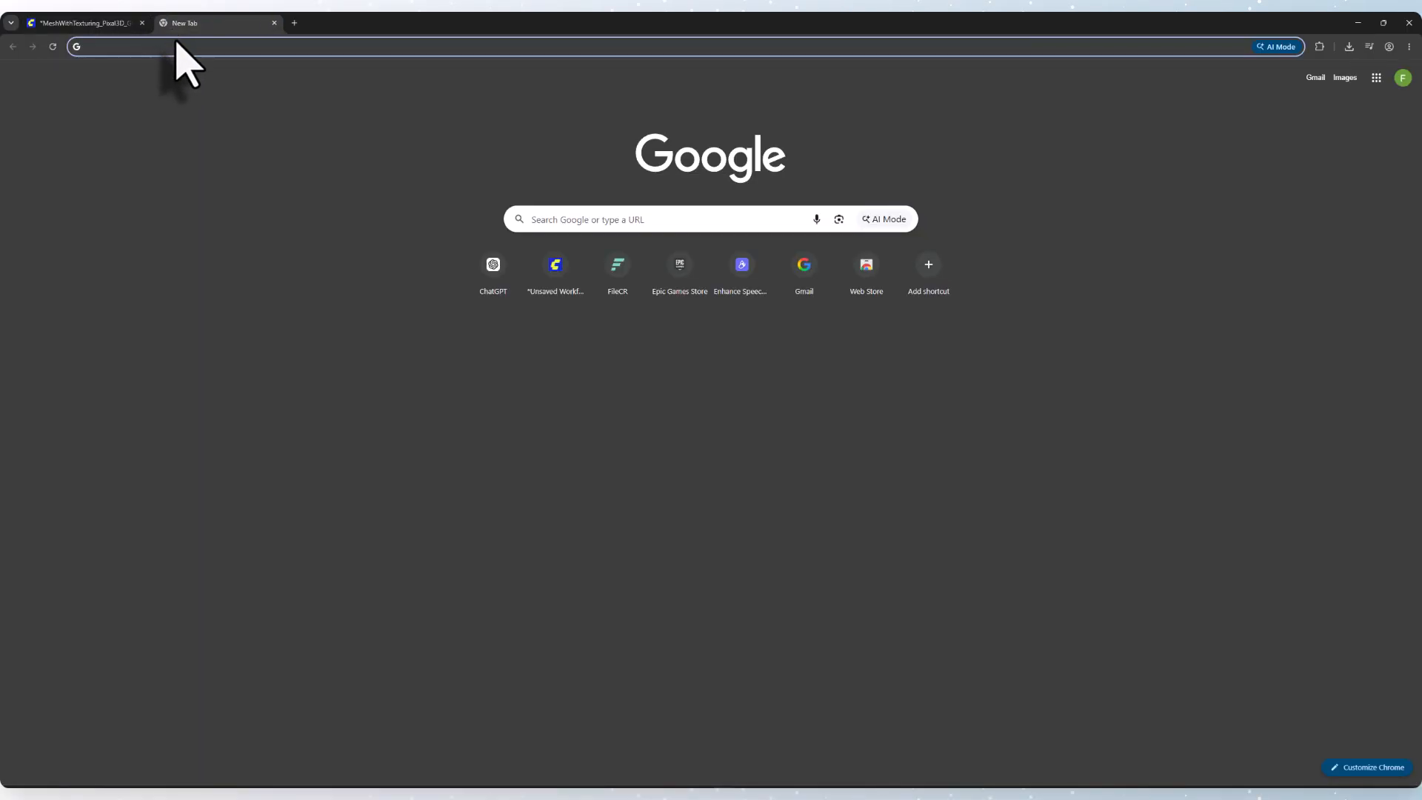
{"action": "type", "text": "soc"}
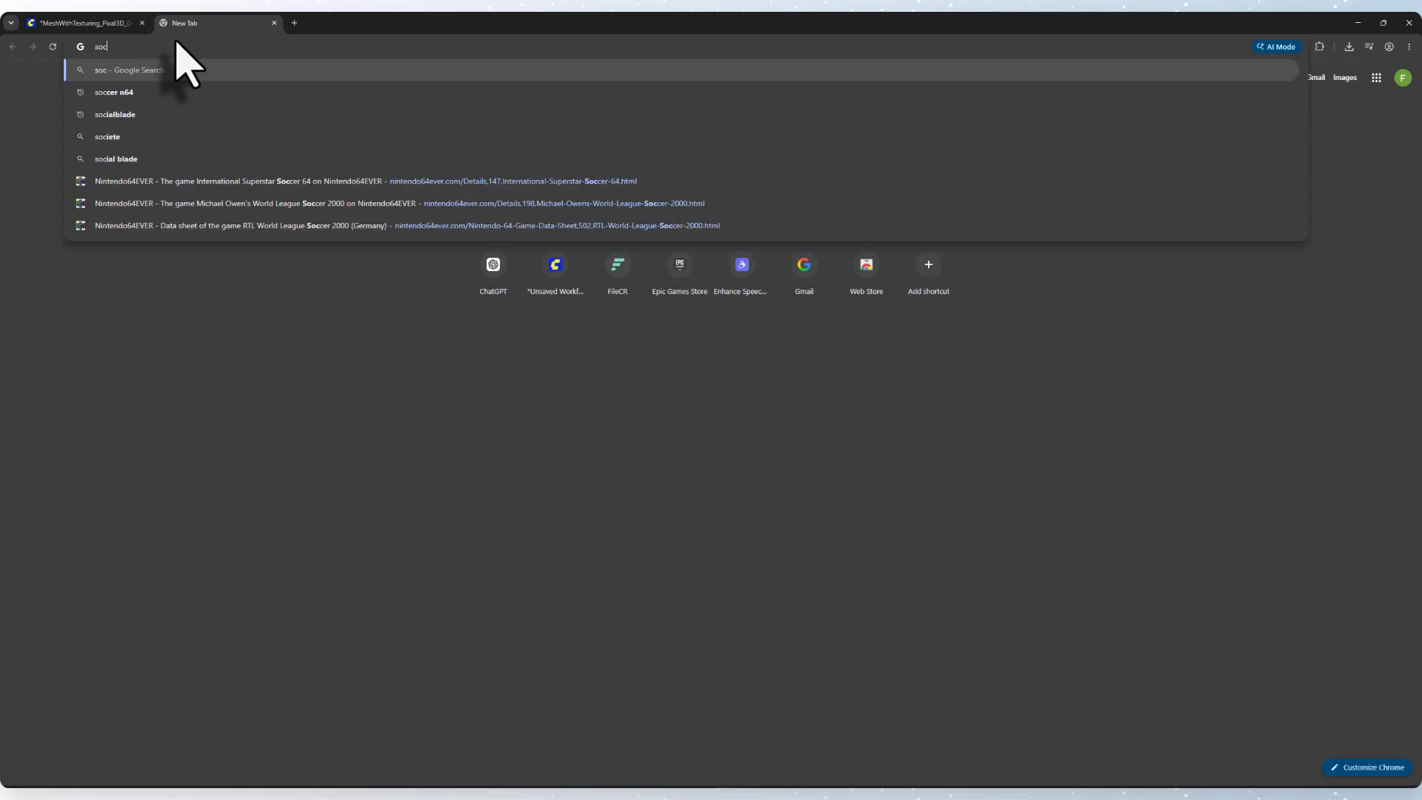
{"action": "key", "text": "BackSpace"}
{"action": "type", "text": "nic 2d"}
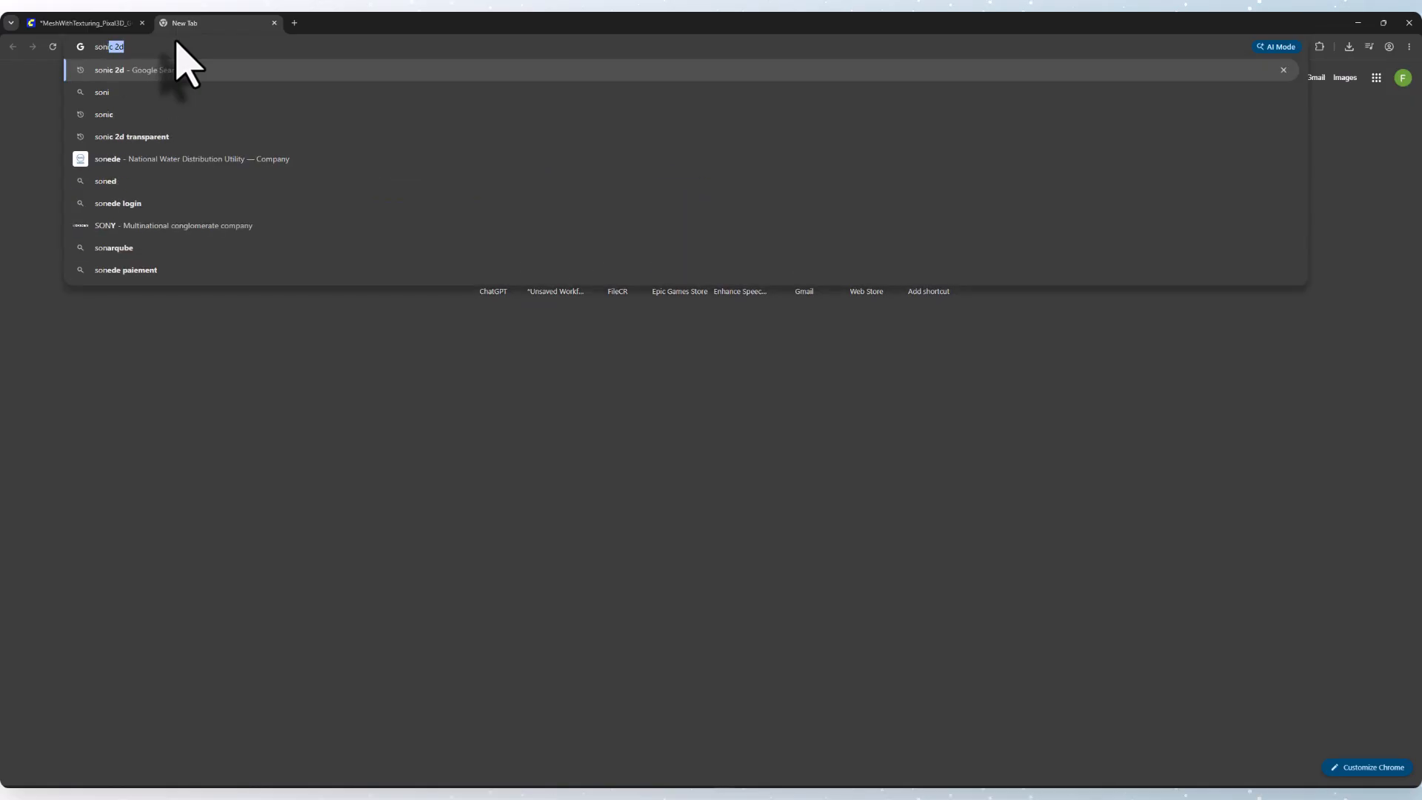
{"action": "key", "text": "Return"}
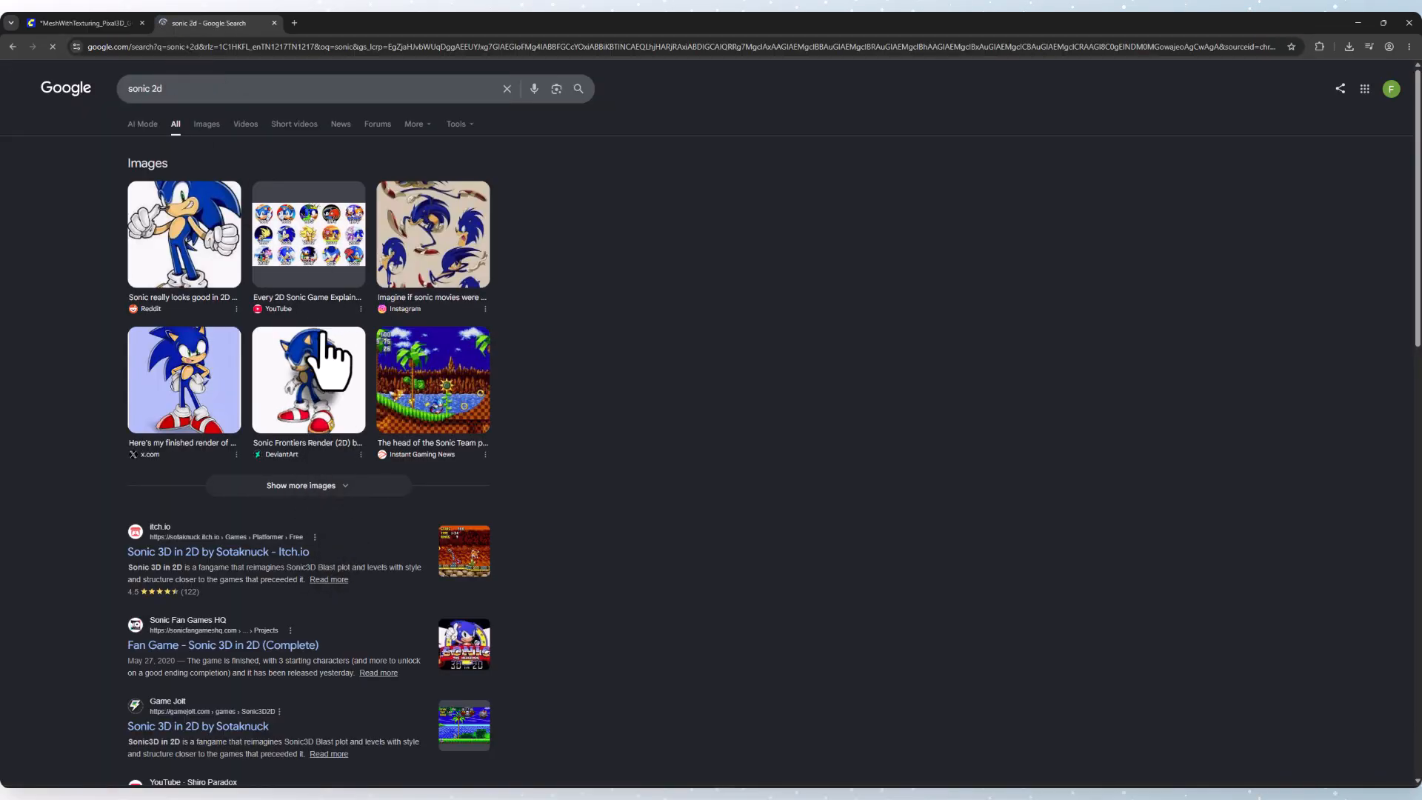
{"action": "left_click", "coordinate": [209, 132]}
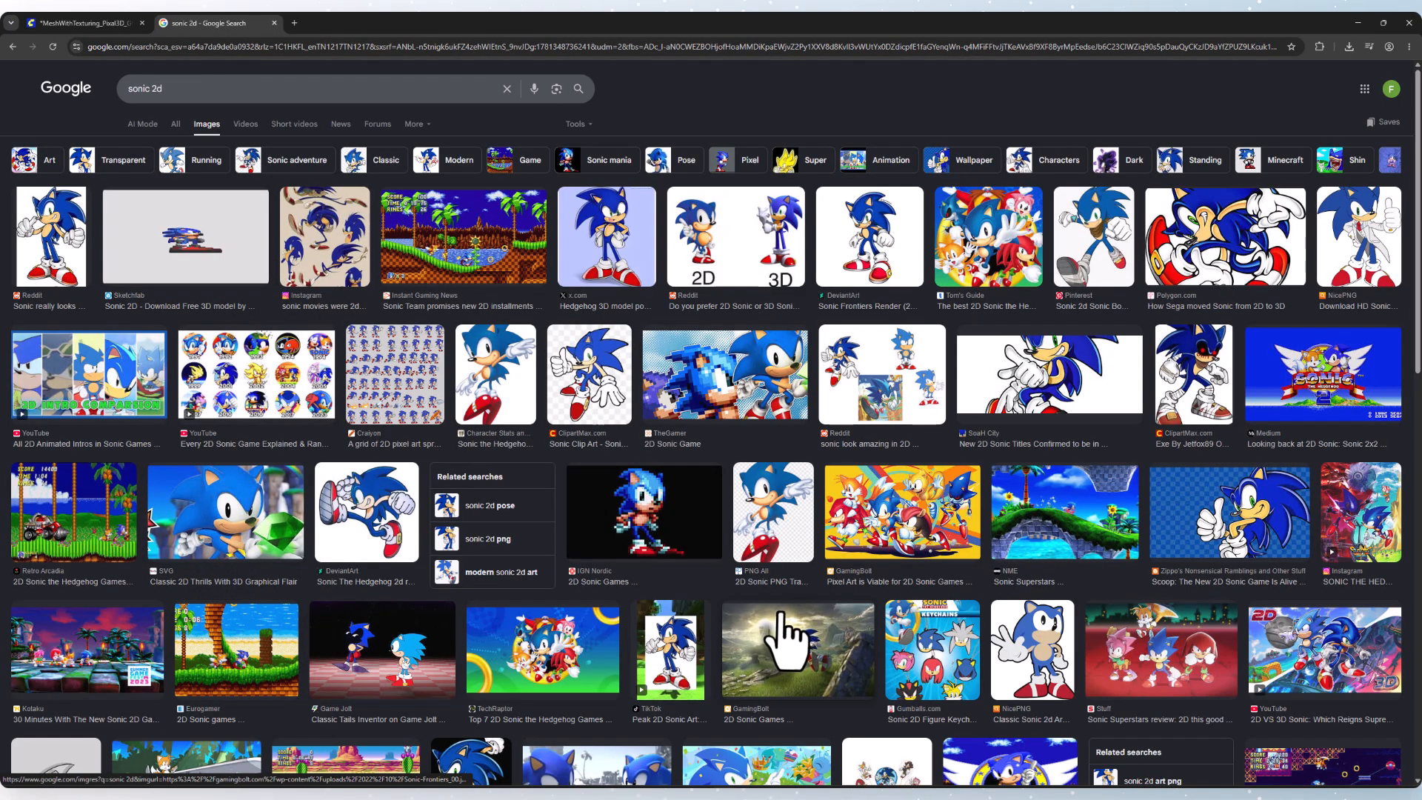
Save the DeviantArt "Sonic Frontiers Render (2D)" image as a PNG in the Downloads folder
{"action": "left_click", "coordinate": [883, 235]}
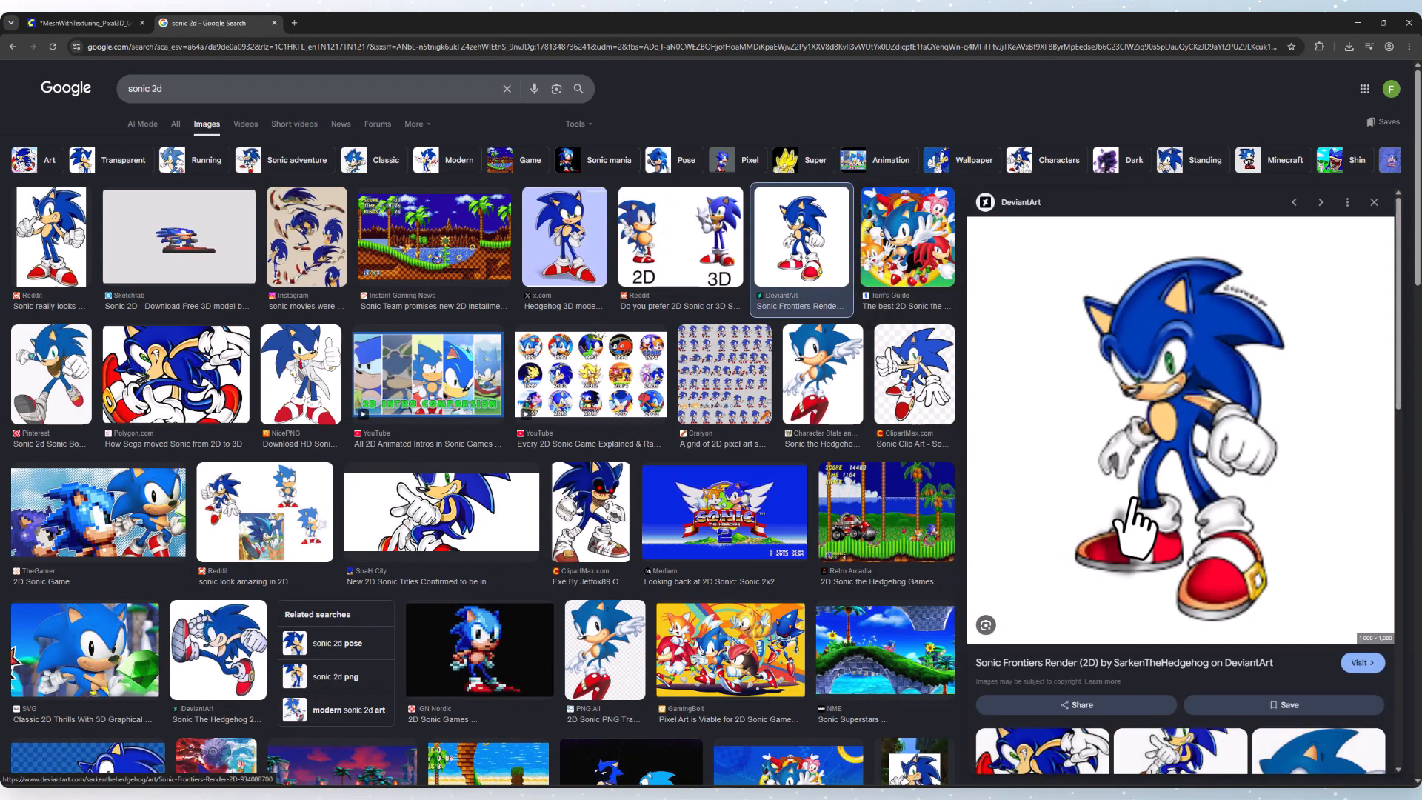
{"action": "right_click", "coordinate": [1149, 439]}
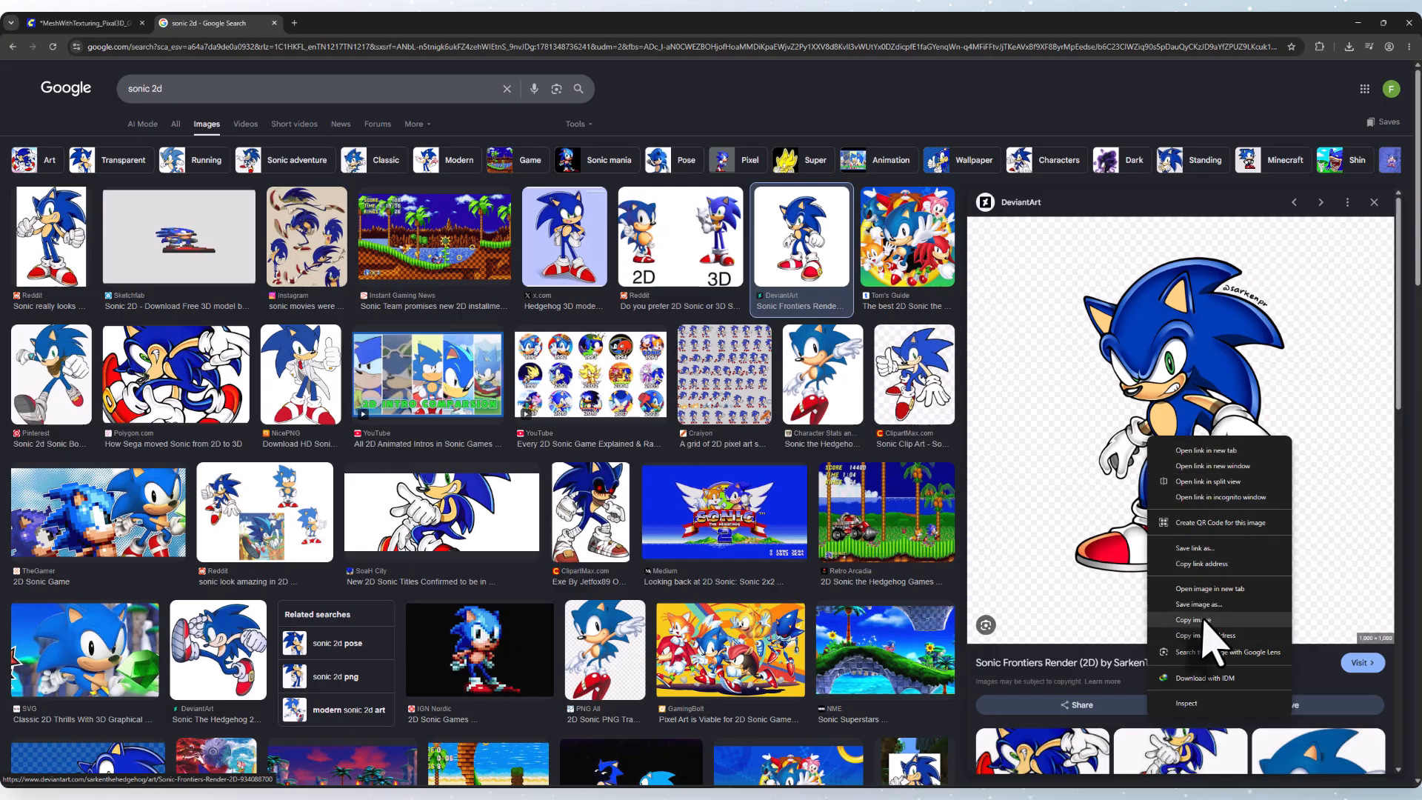
{"action": "left_click", "coordinate": [1198, 604]}
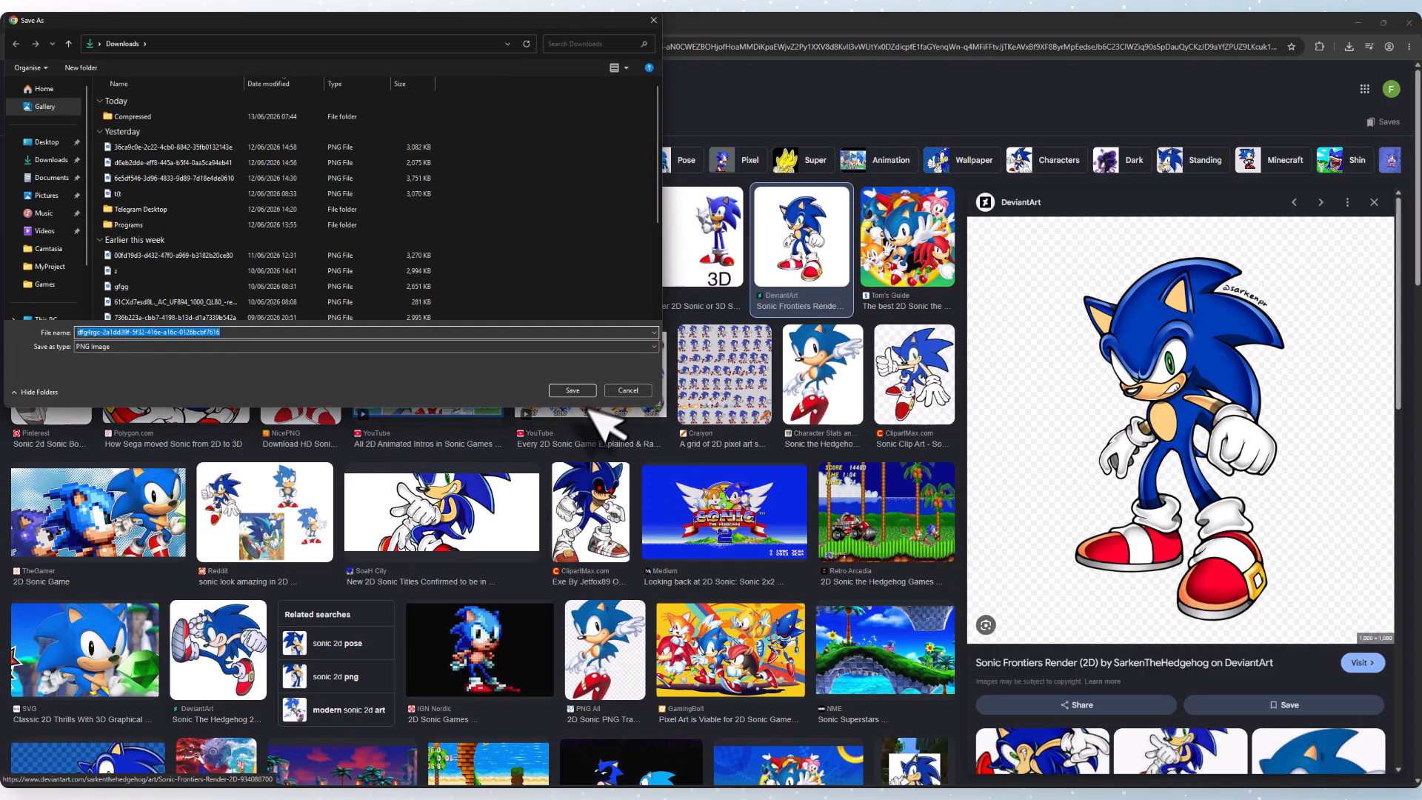
{"action": "left_click", "coordinate": [574, 391]}
Load the saved Sonic PNG into the Image with Transparency node of the ComfyUI workflow and run the workflow
{"action": "left_click", "coordinate": [89, 23]}
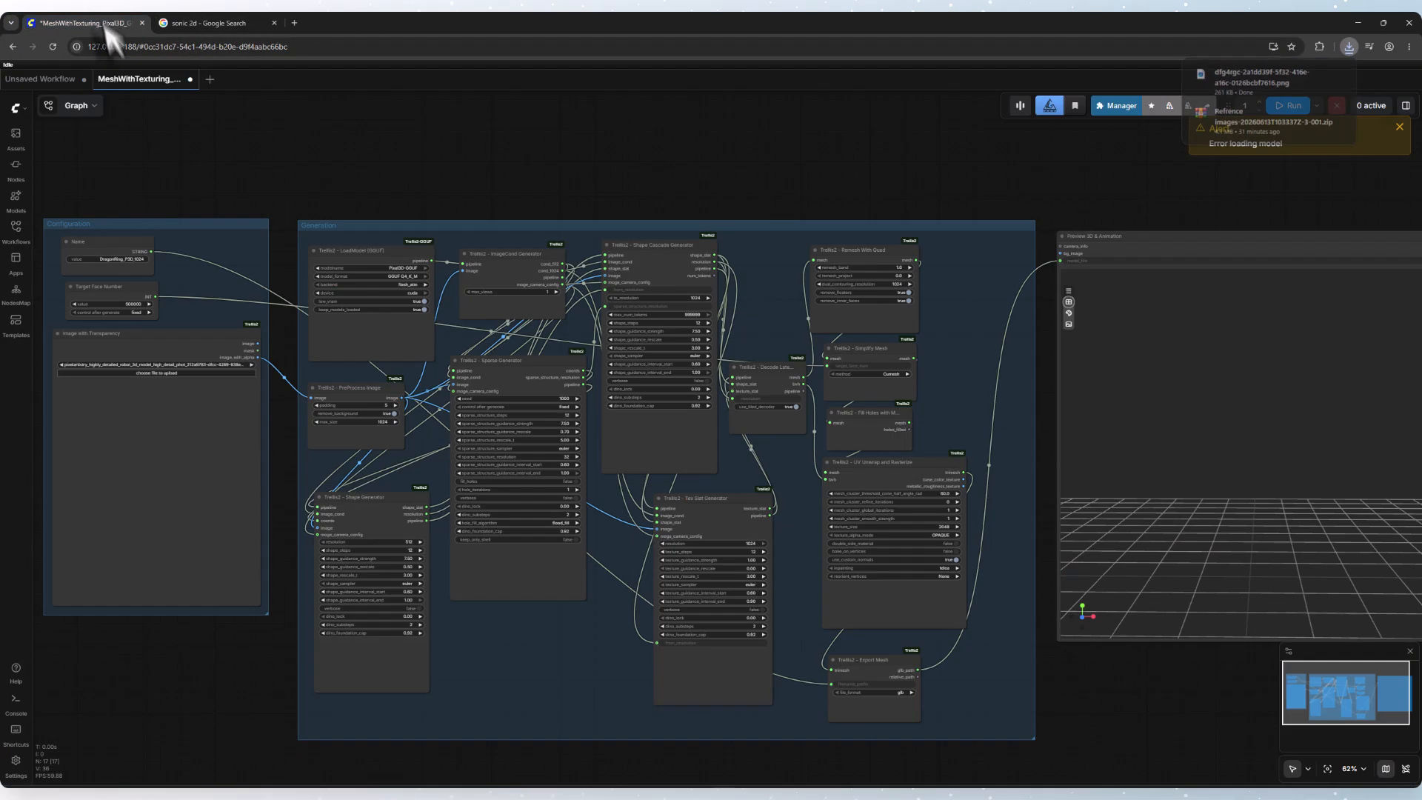
{"action": "left_click", "coordinate": [140, 365]}
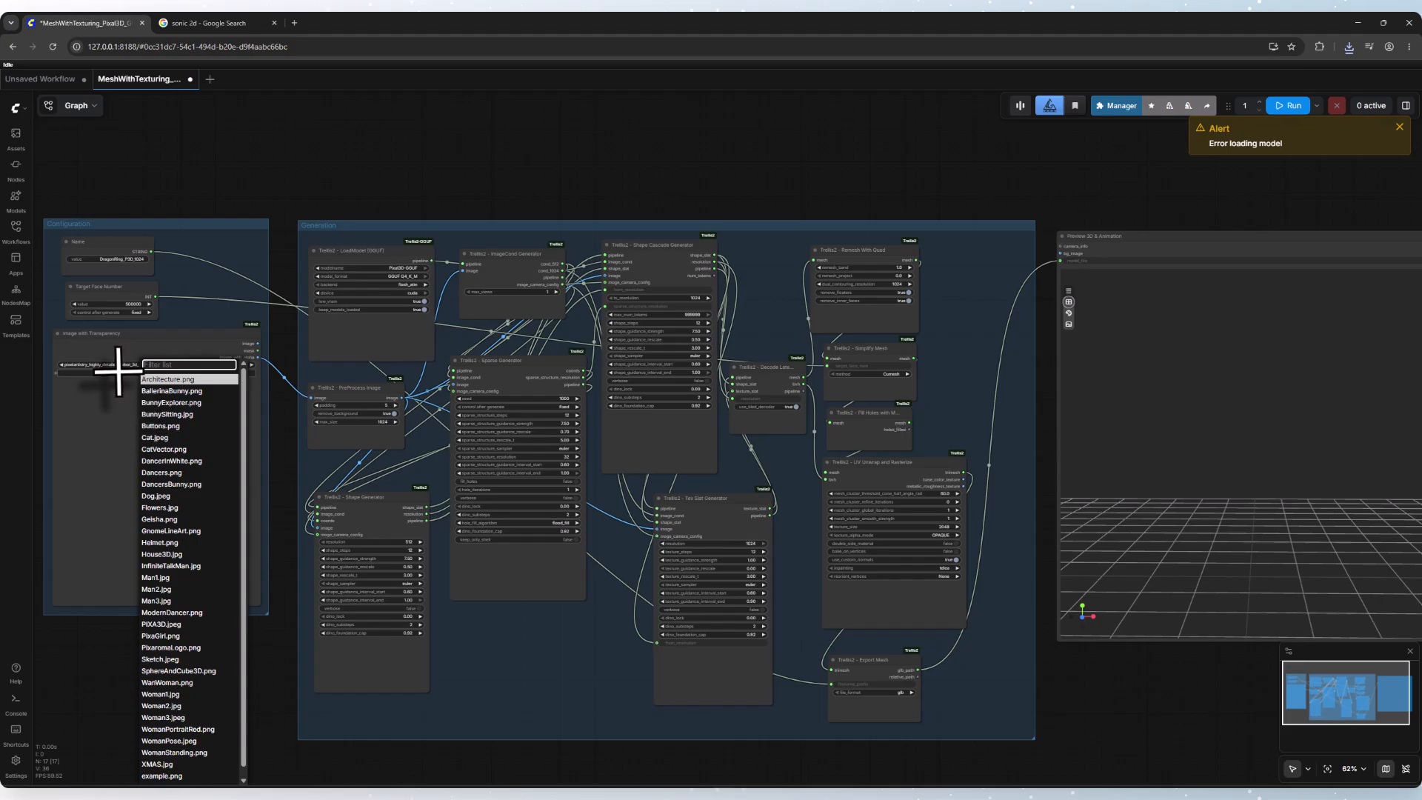
{"action": "left_click", "coordinate": [119, 372]}
{"action": "left_click", "coordinate": [145, 117]}
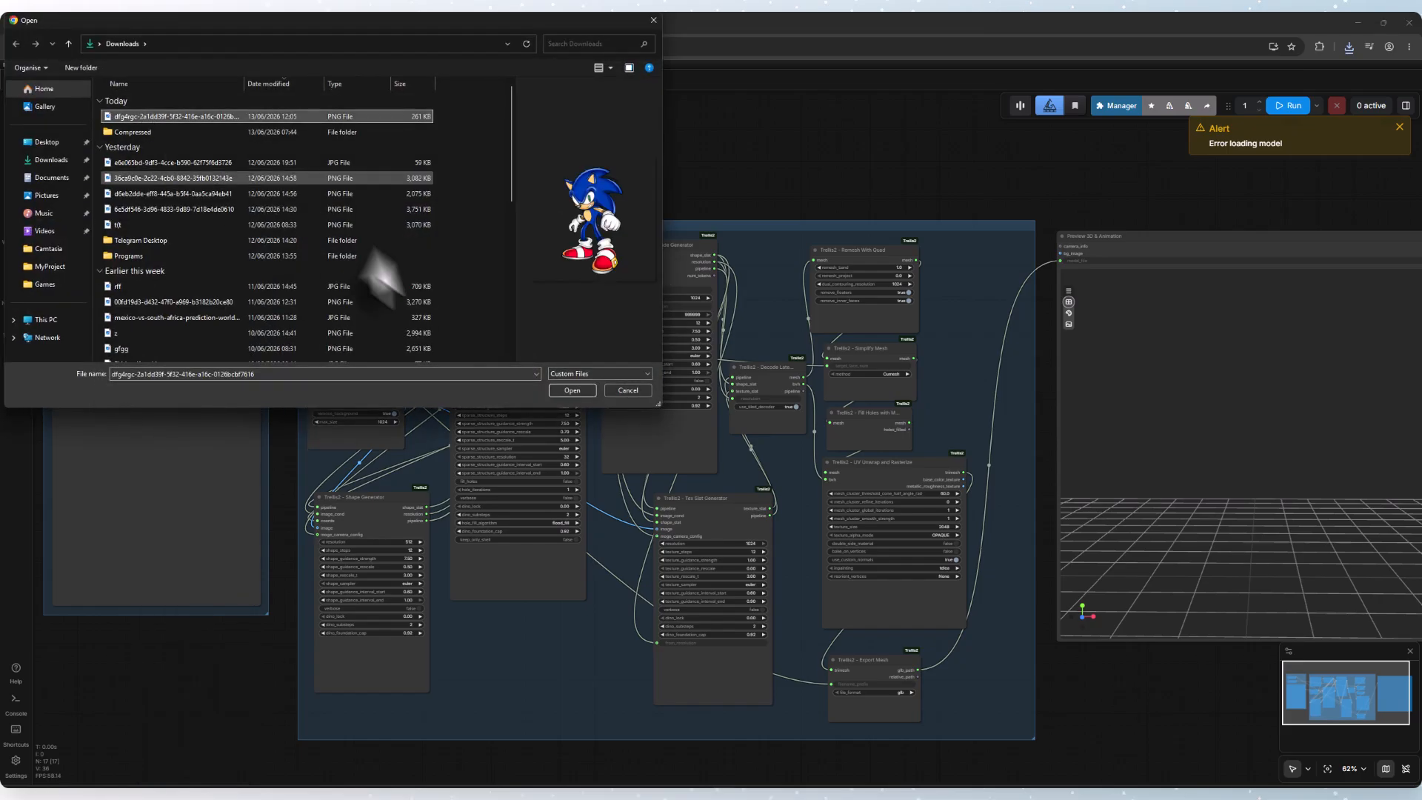
{"action": "left_click", "coordinate": [571, 390]}
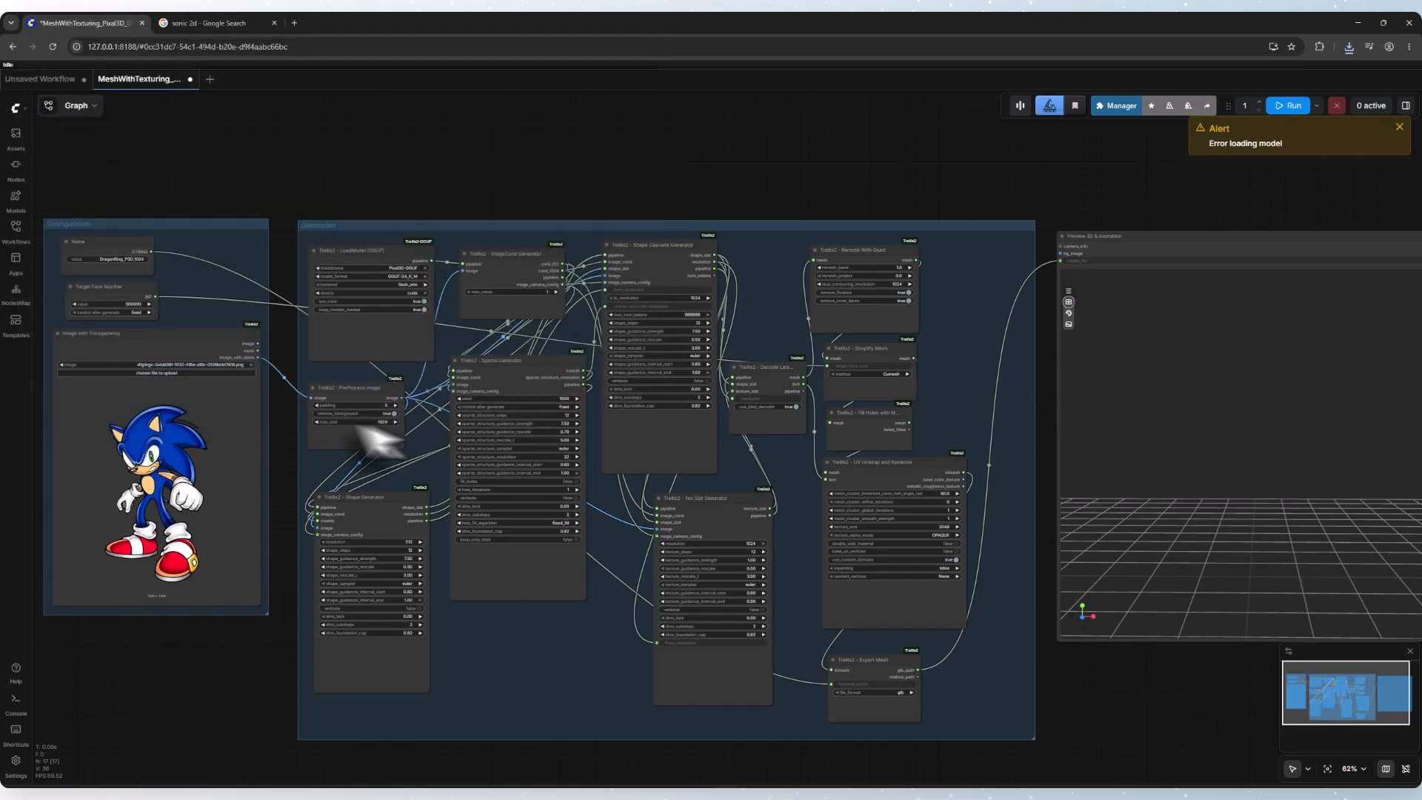
{"action": "left_click", "coordinate": [1289, 105]}
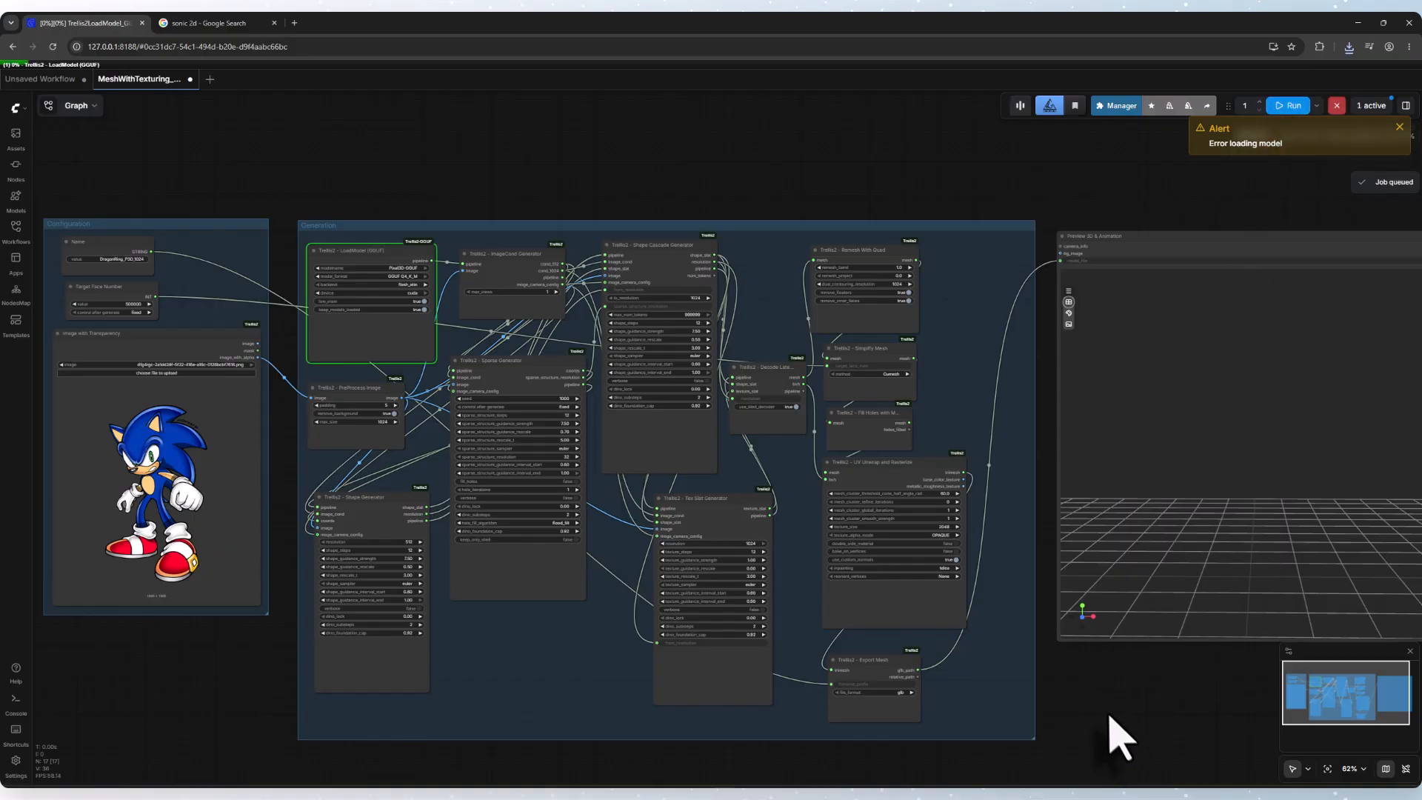
Show the ComfyUI-Easy-Install console in a smaller window over the graph to follow the Trellis2 model downloads
{"action": "scroll", "coordinate": [1109, 715], "scroll_direction": "down", "scroll_amount": 1}
{"action": "scroll", "coordinate": [387, 333], "scroll_direction": "up", "scroll_amount": 6}
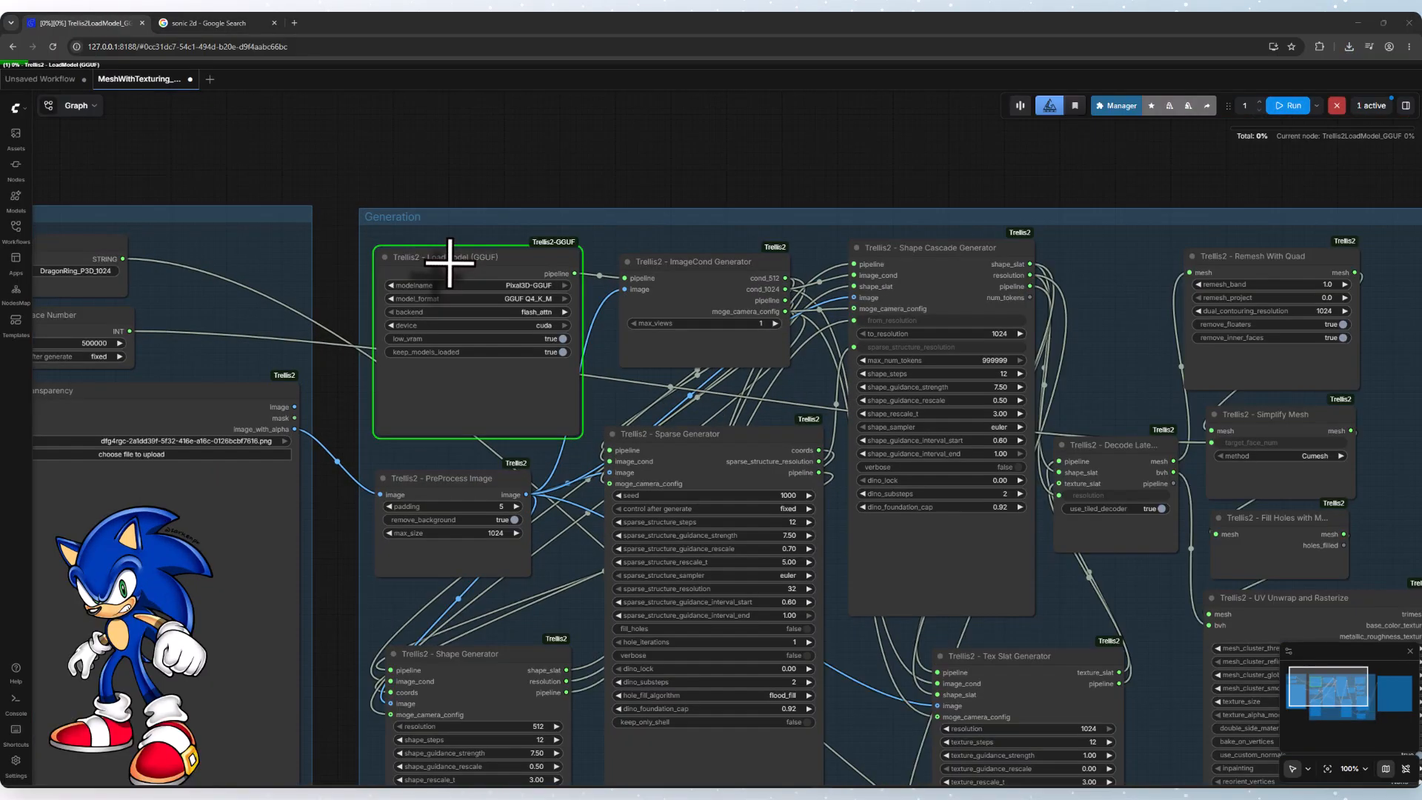
{"action": "left_click", "coordinate": [449, 262]}
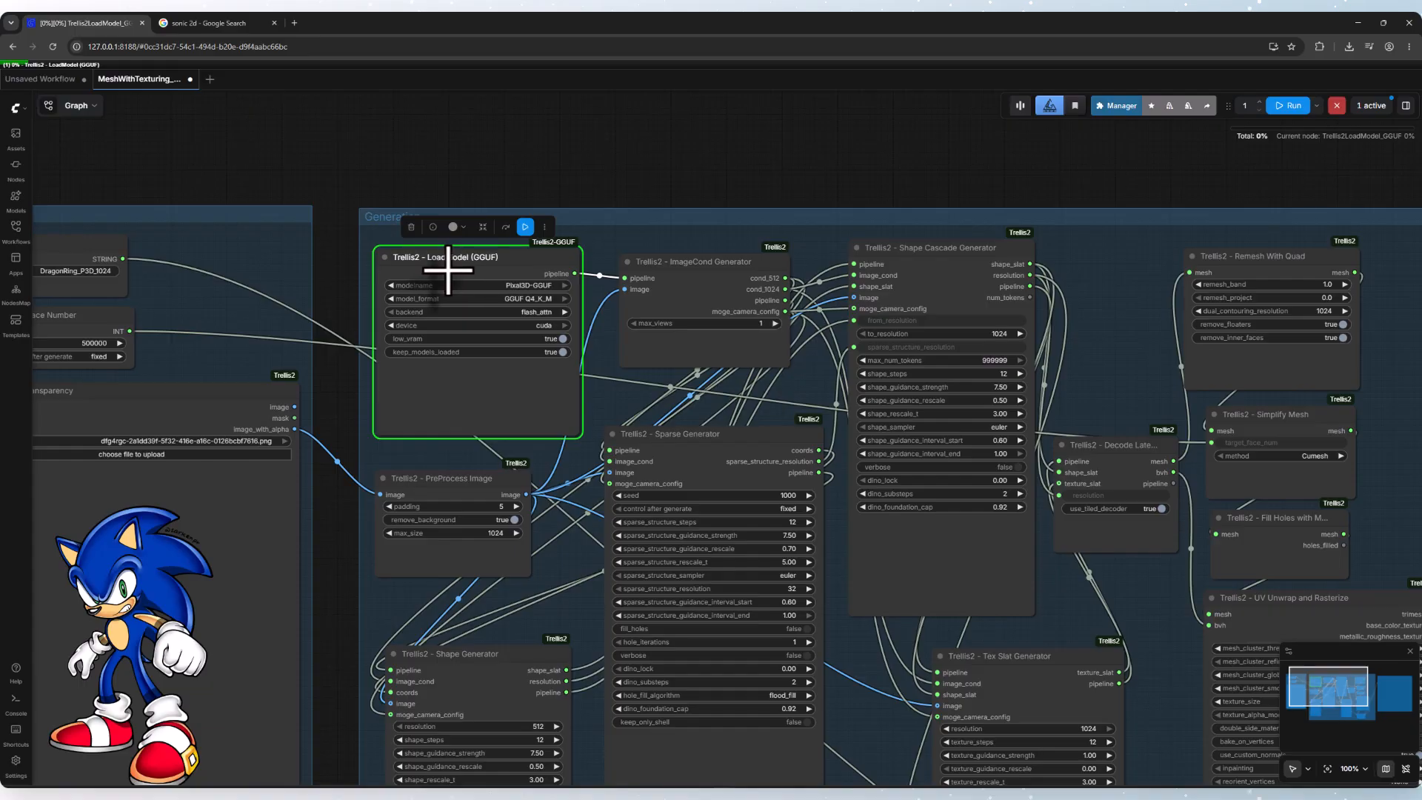
{"action": "left_click", "coordinate": [747, 794]}
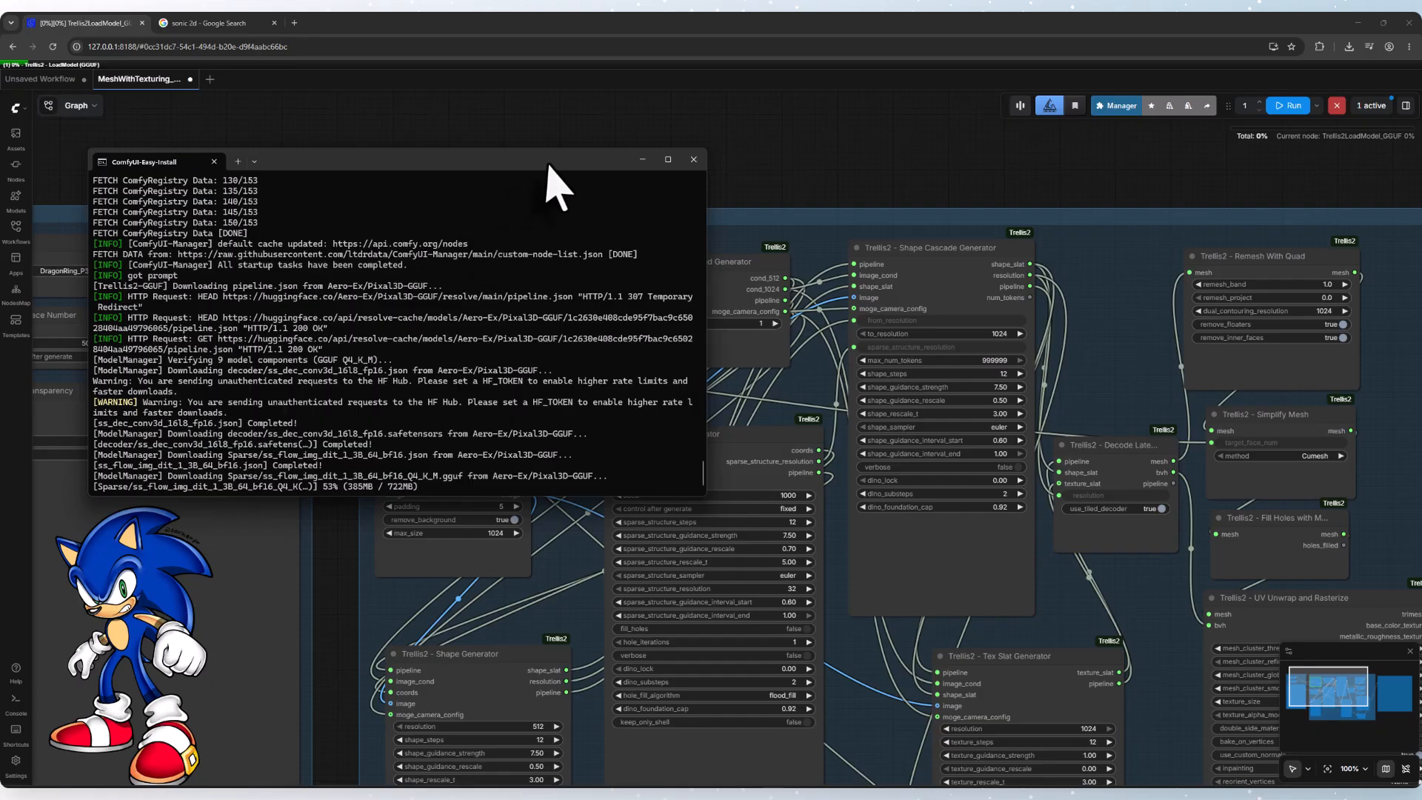
{"action": "left_click_drag", "start_coordinate": [548, 164], "coordinate": [402, 292]}
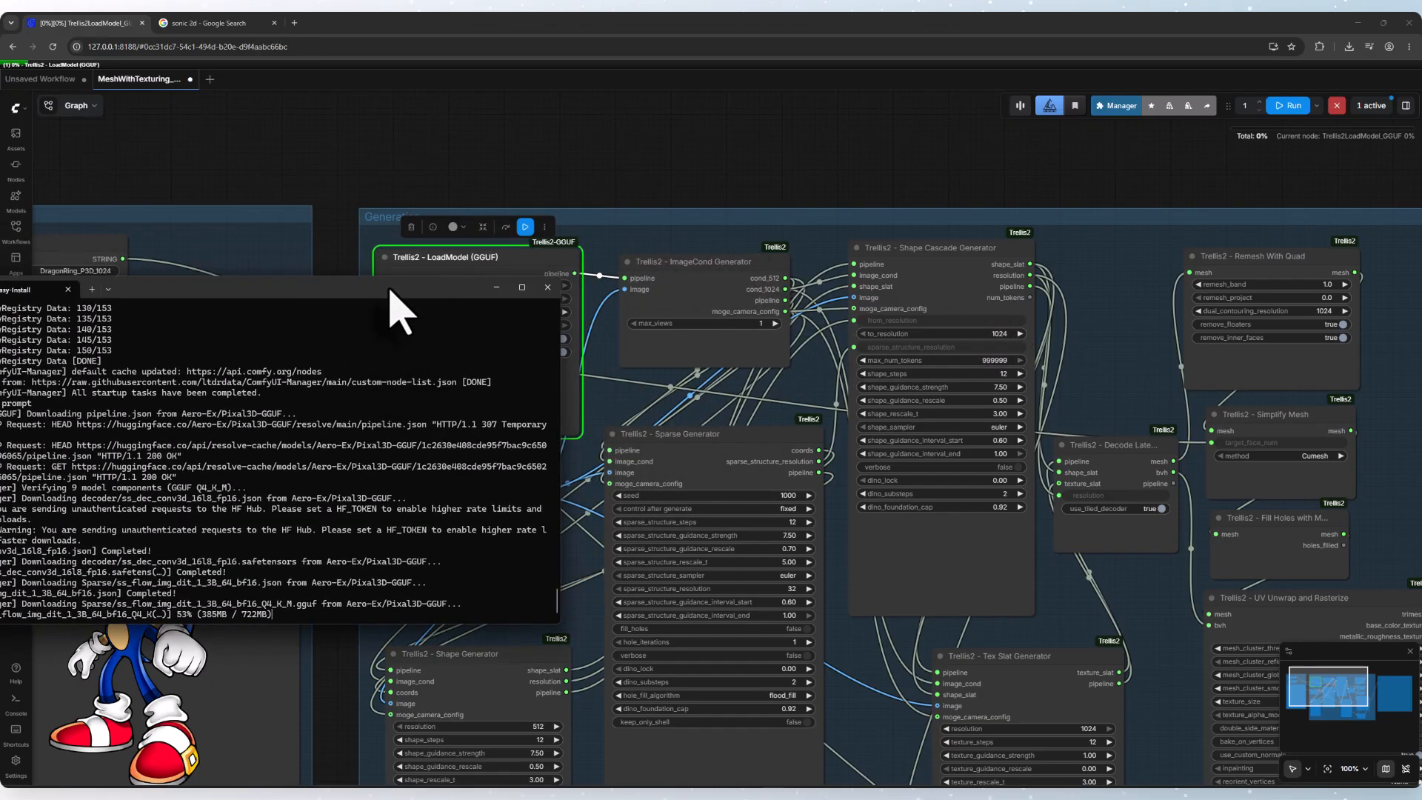
{"action": "left_click_drag", "start_coordinate": [558, 624], "coordinate": [353, 581]}
{"action": "left_click_drag", "start_coordinate": [230, 289], "coordinate": [352, 477]}
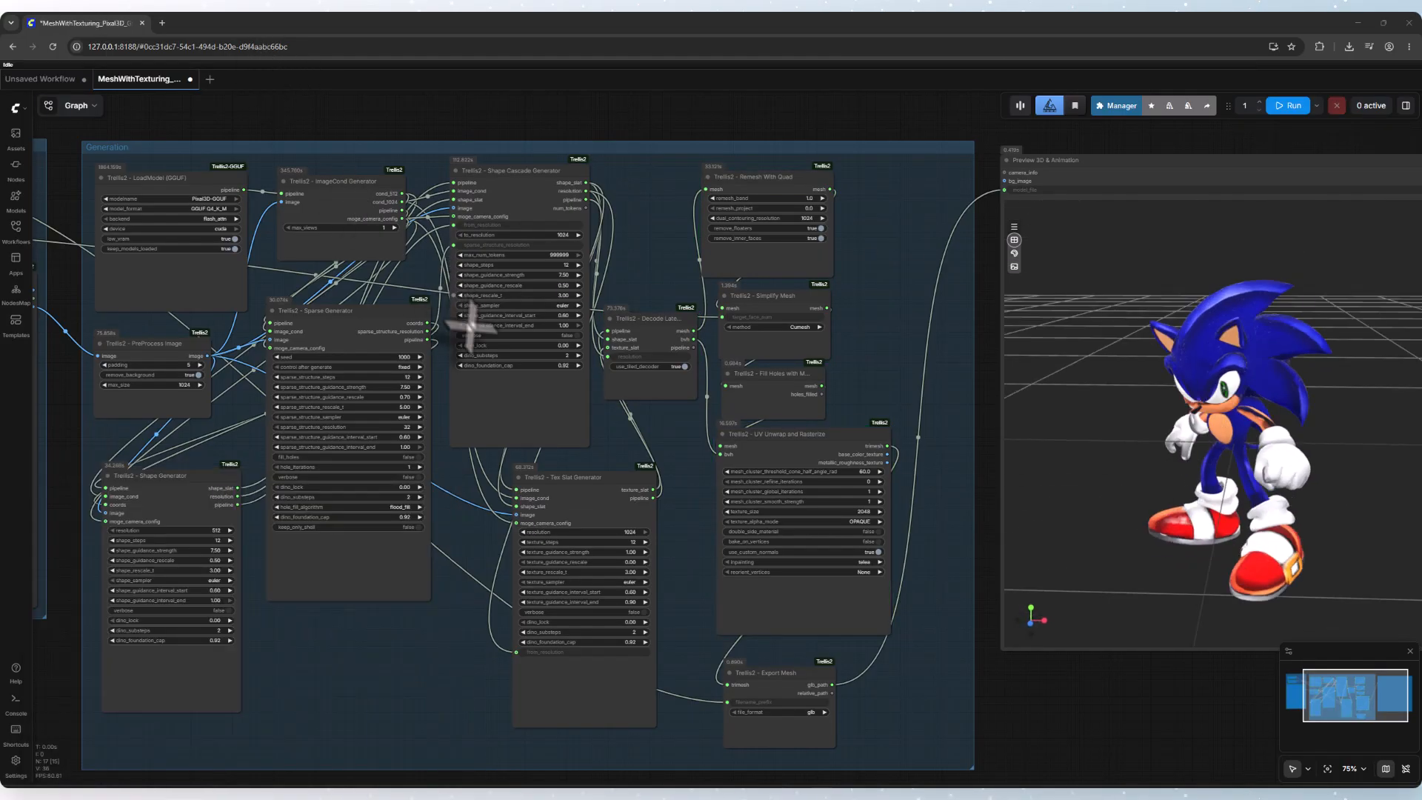
Examine the generated Sonic mesh in the Preview 3D & Animation node from several angles and compare it with the source image
{"action": "left_click_drag", "start_coordinate": [1107, 687], "coordinate": [782, 692]}
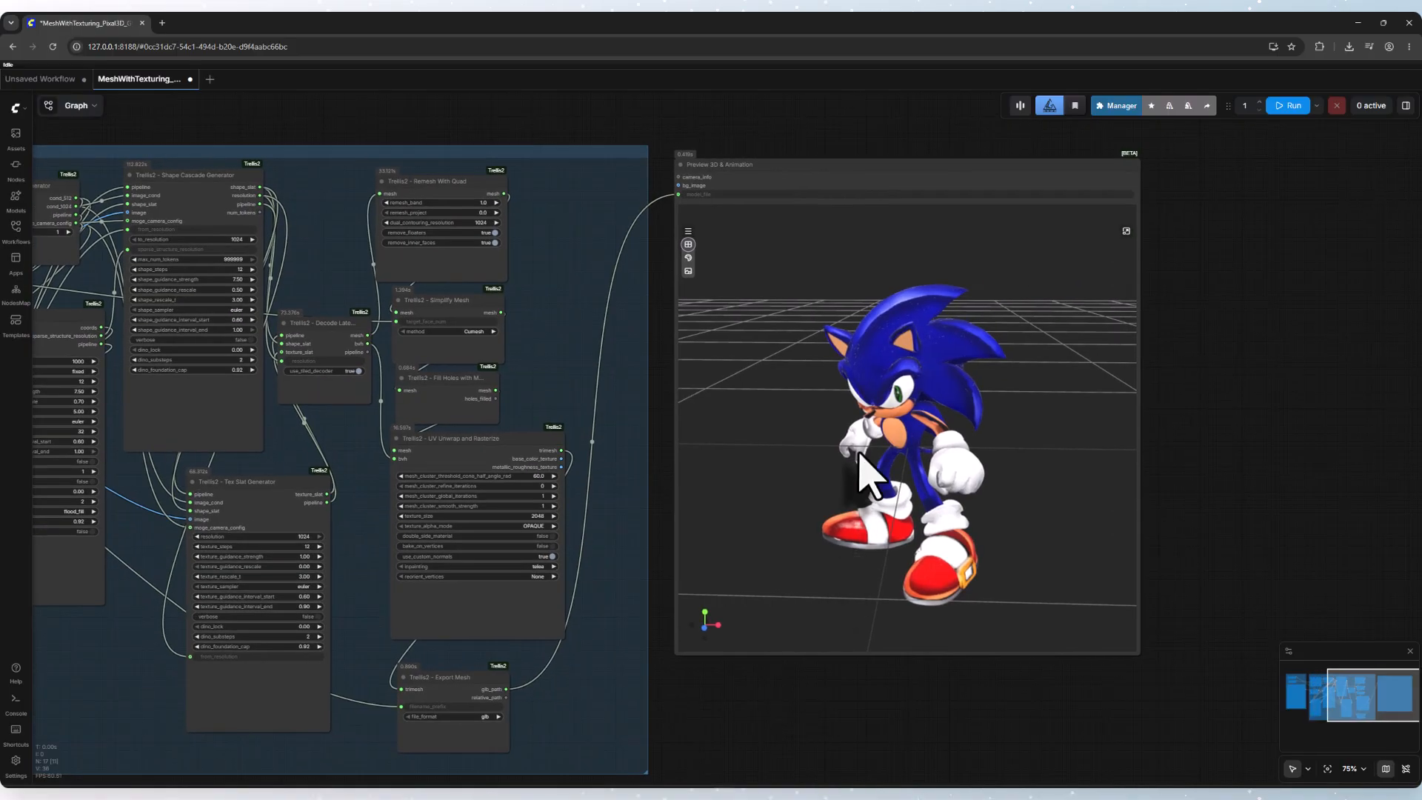
{"action": "left_click_drag", "start_coordinate": [866, 452], "coordinate": [560, 461]}
{"action": "scroll", "coordinate": [561, 461], "scroll_direction": "down", "scroll_amount": 7}
{"action": "left_click_drag", "start_coordinate": [169, 554], "coordinate": [216, 549]}
{"action": "left_click_drag", "start_coordinate": [152, 594], "coordinate": [282, 626]}
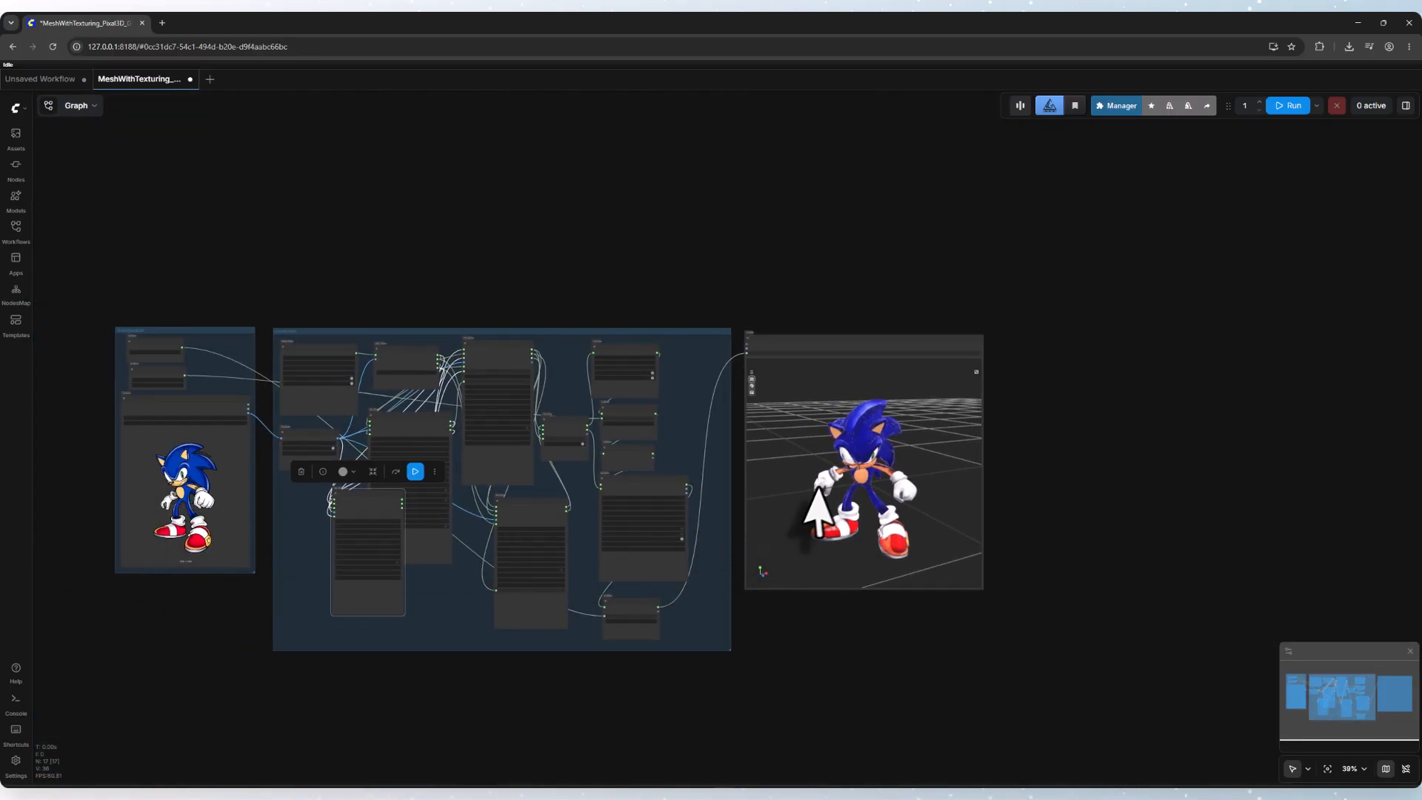
{"action": "scroll", "coordinate": [835, 508], "scroll_direction": "up", "scroll_amount": 3}
{"action": "mouse_move", "coordinate": [850, 470]}
{"action": "left_mouse_down"}
{"action": "mouse_move", "coordinate": [724, 452]}
{"action": "mouse_move", "coordinate": [590, 467]}
{"action": "mouse_move", "coordinate": [793, 491]}
{"action": "mouse_move", "coordinate": [867, 482]}
{"action": "mouse_move", "coordinate": [851, 483]}
{"action": "left_mouse_up"}
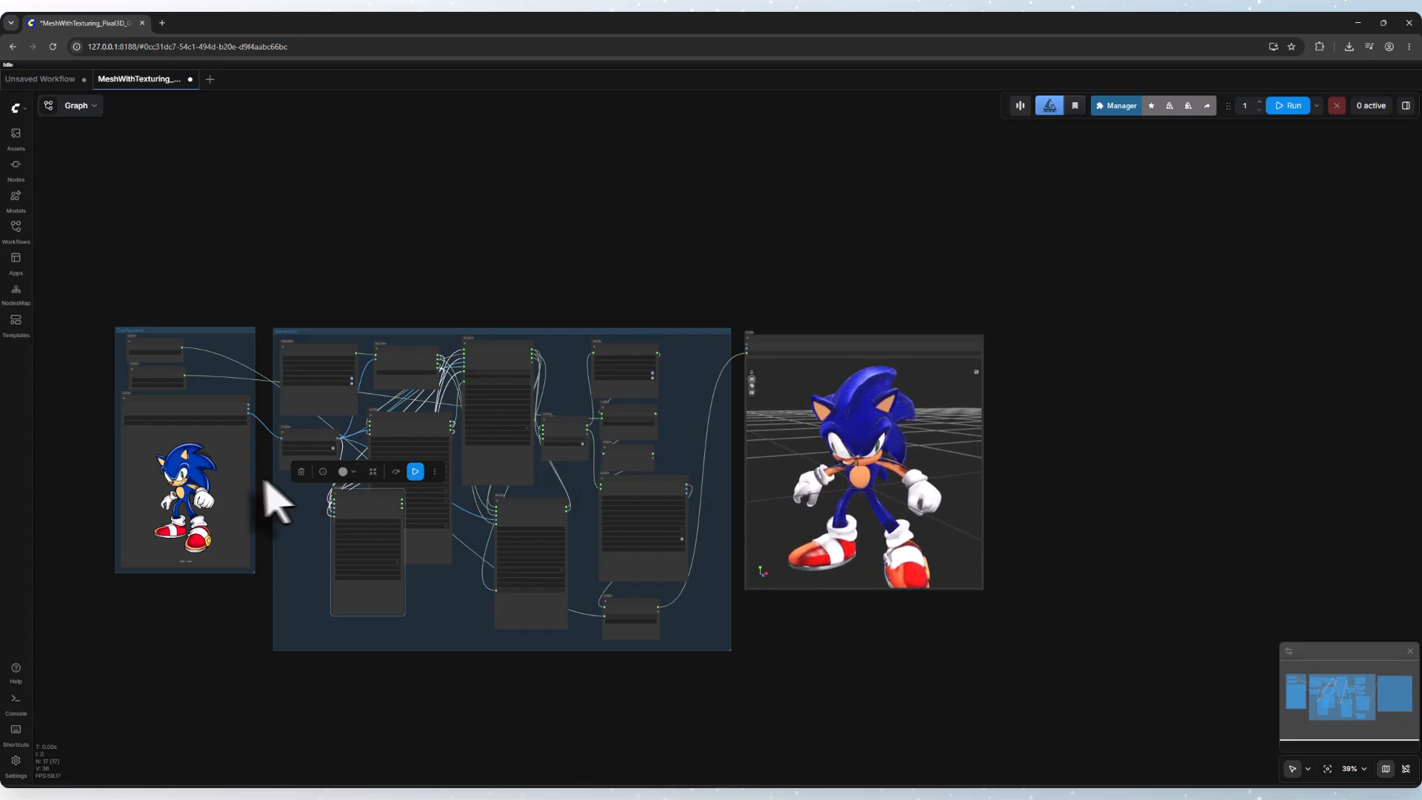
Export the generated Sonic mesh from the Preview 3D & Animation node to the Downloads folder
{"action": "left_click", "coordinate": [157, 669]}
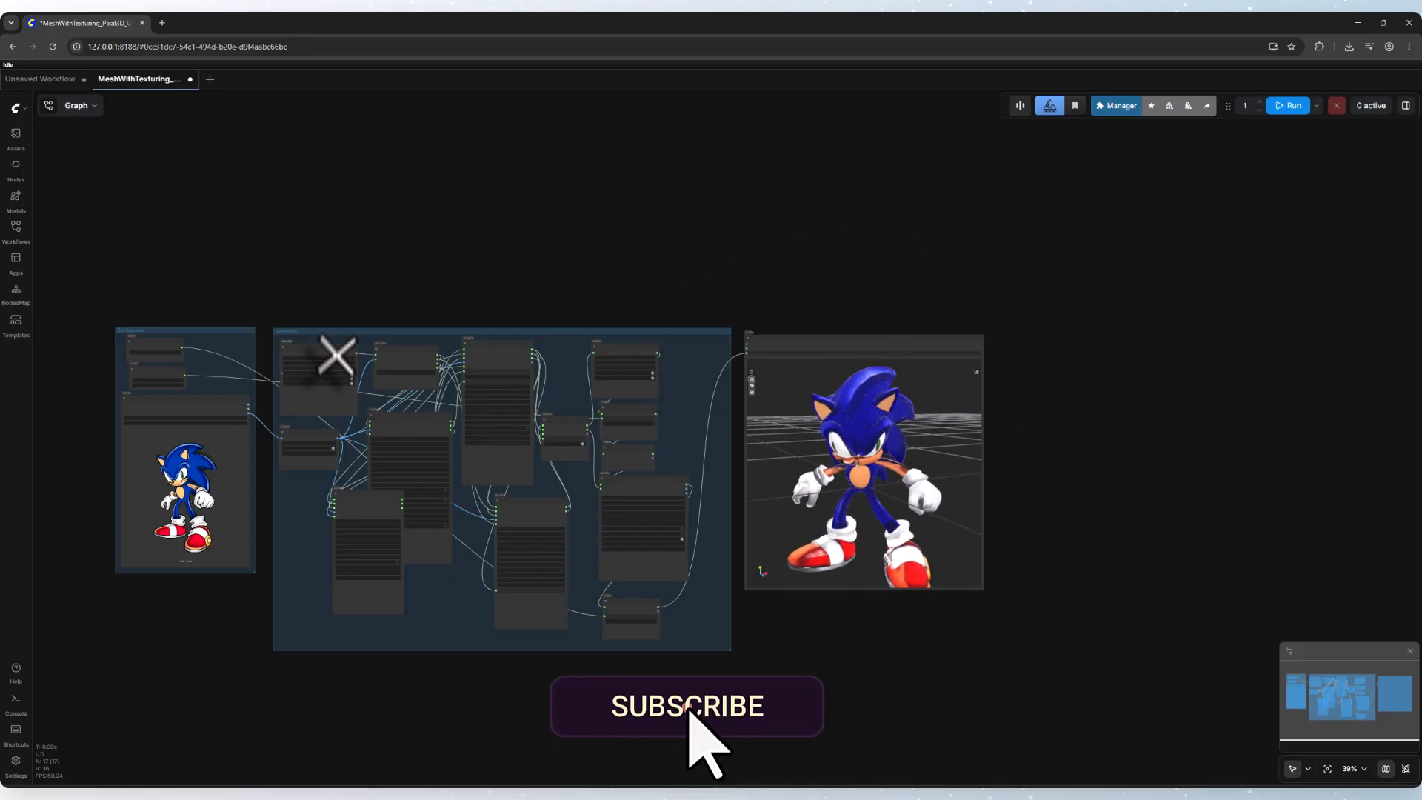
{"action": "scroll", "coordinate": [438, 336], "scroll_direction": "up", "scroll_amount": 9}
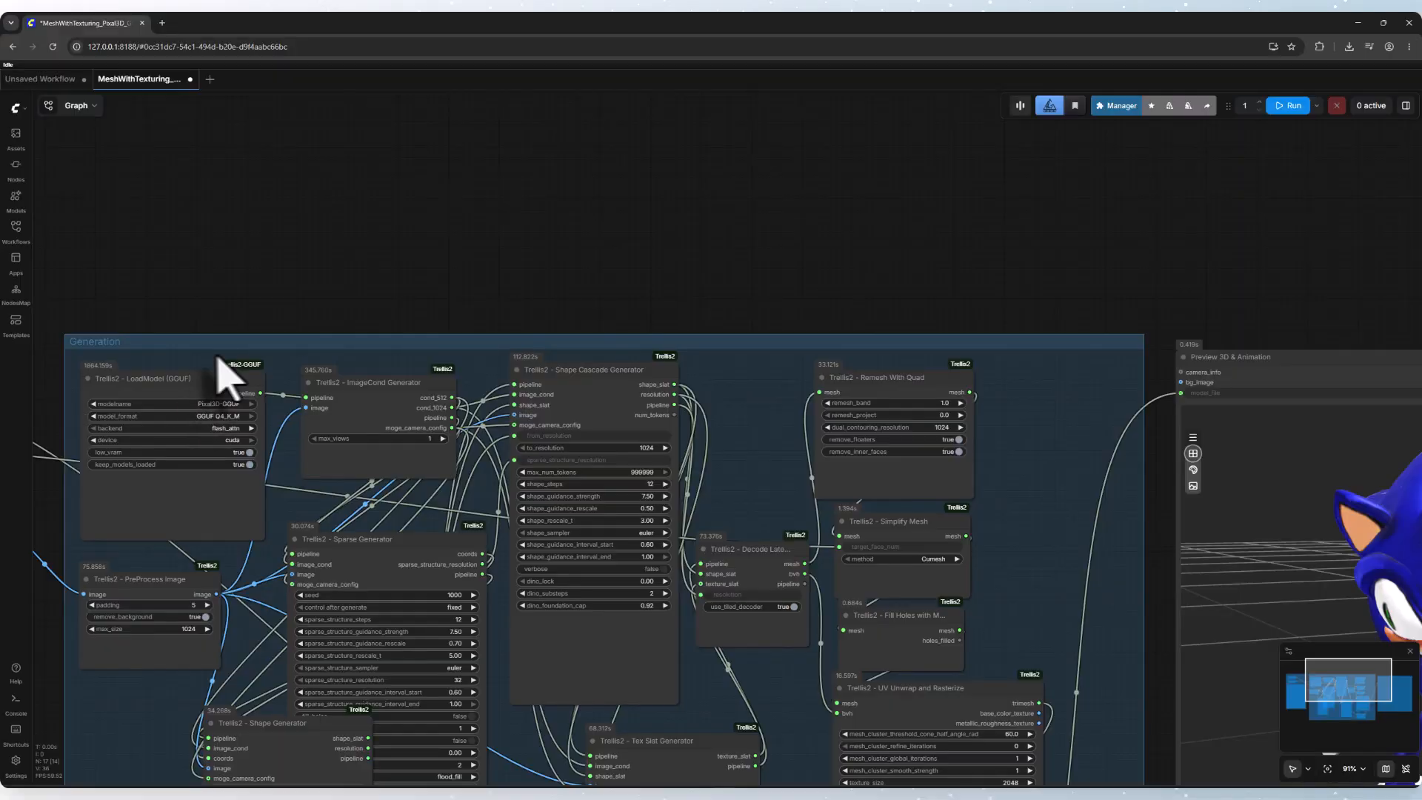
{"action": "scroll", "coordinate": [1037, 512], "scroll_direction": "down", "scroll_amount": 6}
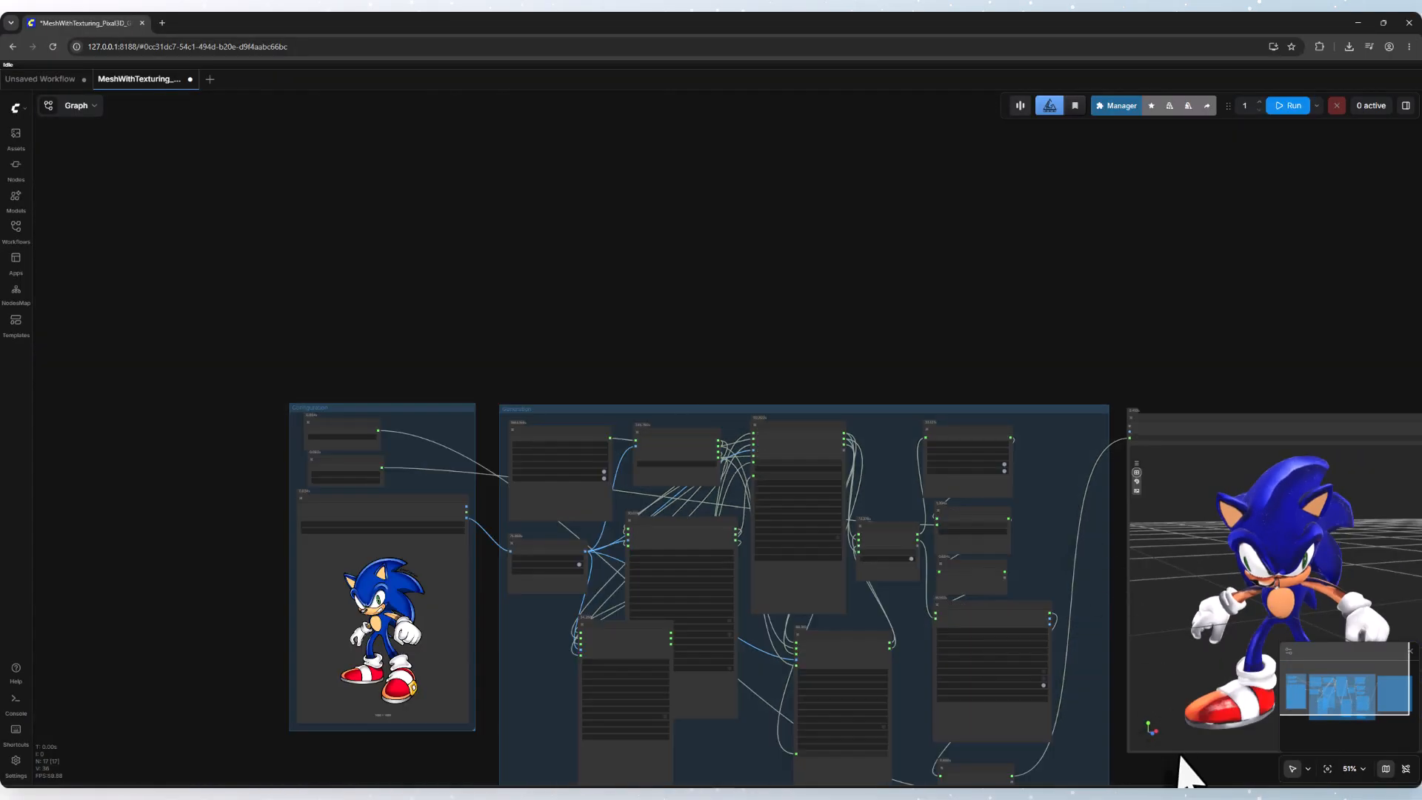
{"action": "left_click_drag", "start_coordinate": [1183, 771], "coordinate": [728, 648]}
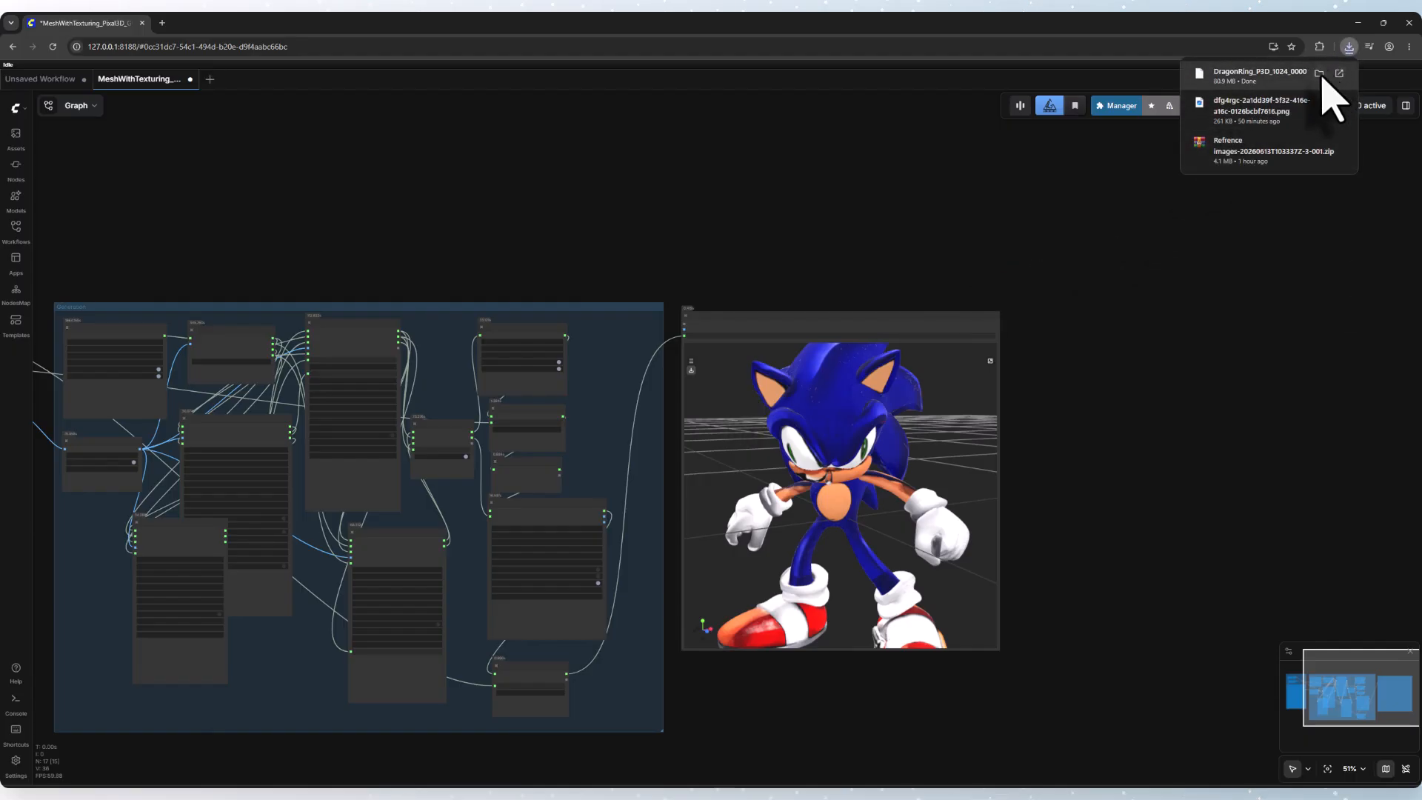
Minimize the browser, the Downloads window, the console and the ComfyUI-Easy-Install folder window to clear the desktop
{"action": "left_click", "coordinate": [1361, 23]}
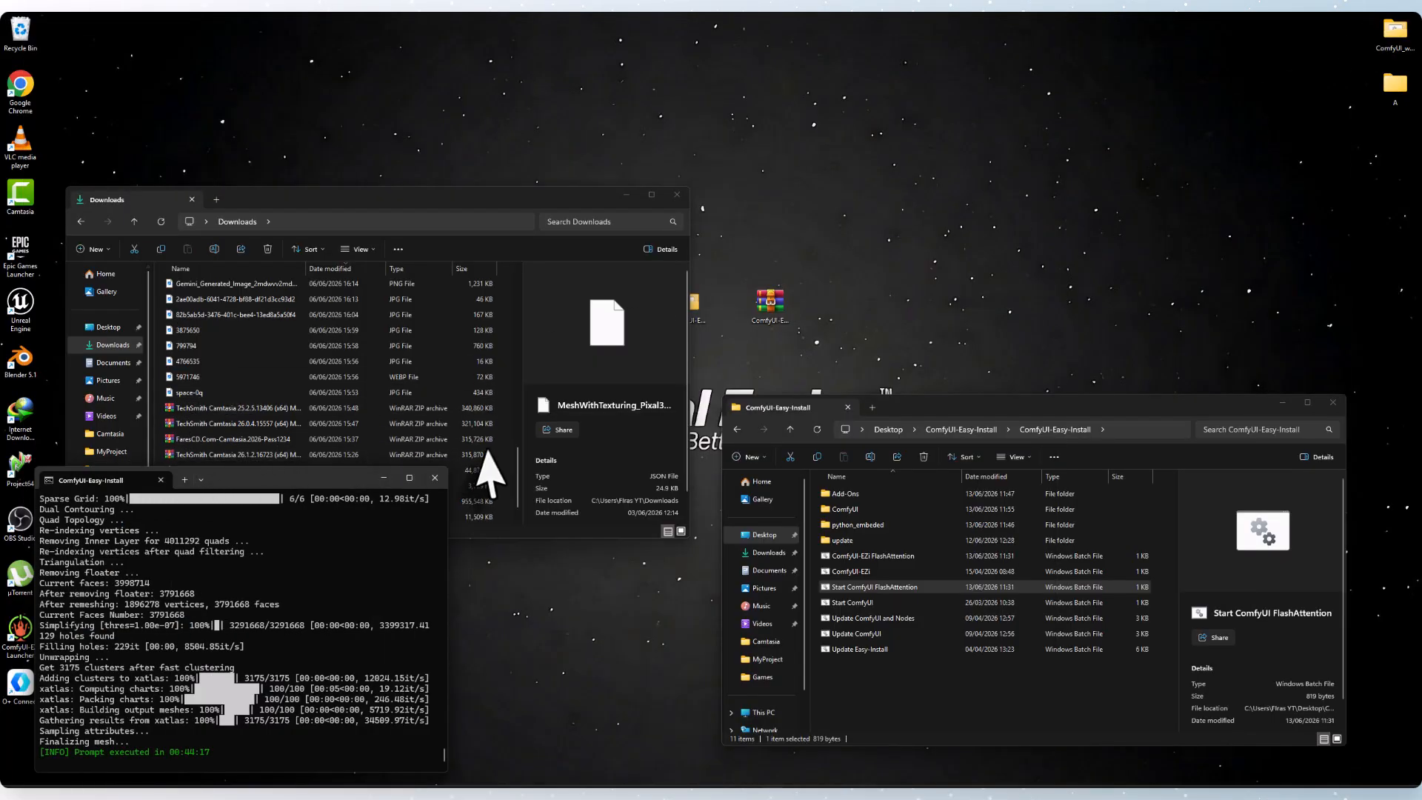
{"action": "left_click", "coordinate": [626, 194]}
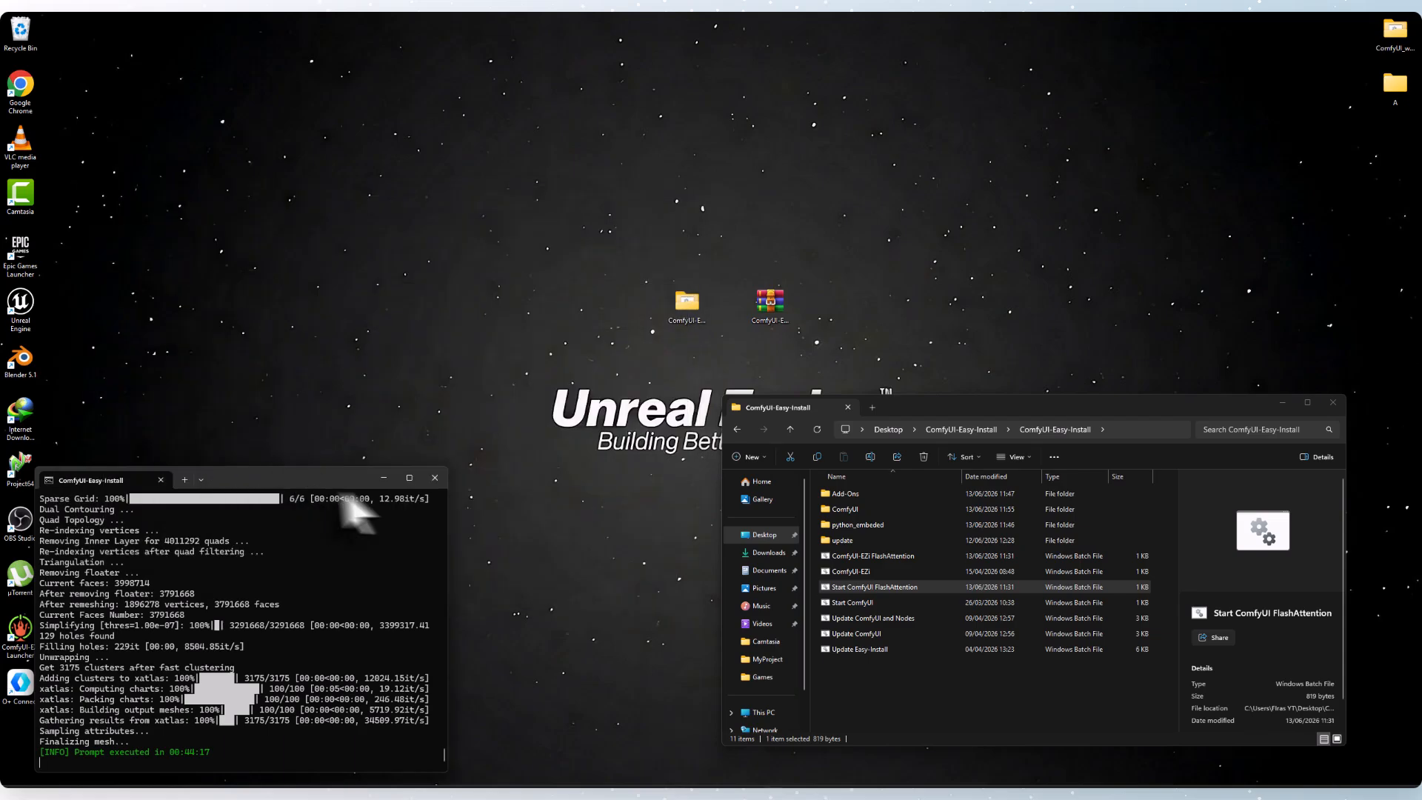
{"action": "left_click", "coordinate": [384, 478]}
{"action": "left_click", "coordinate": [1282, 402]}
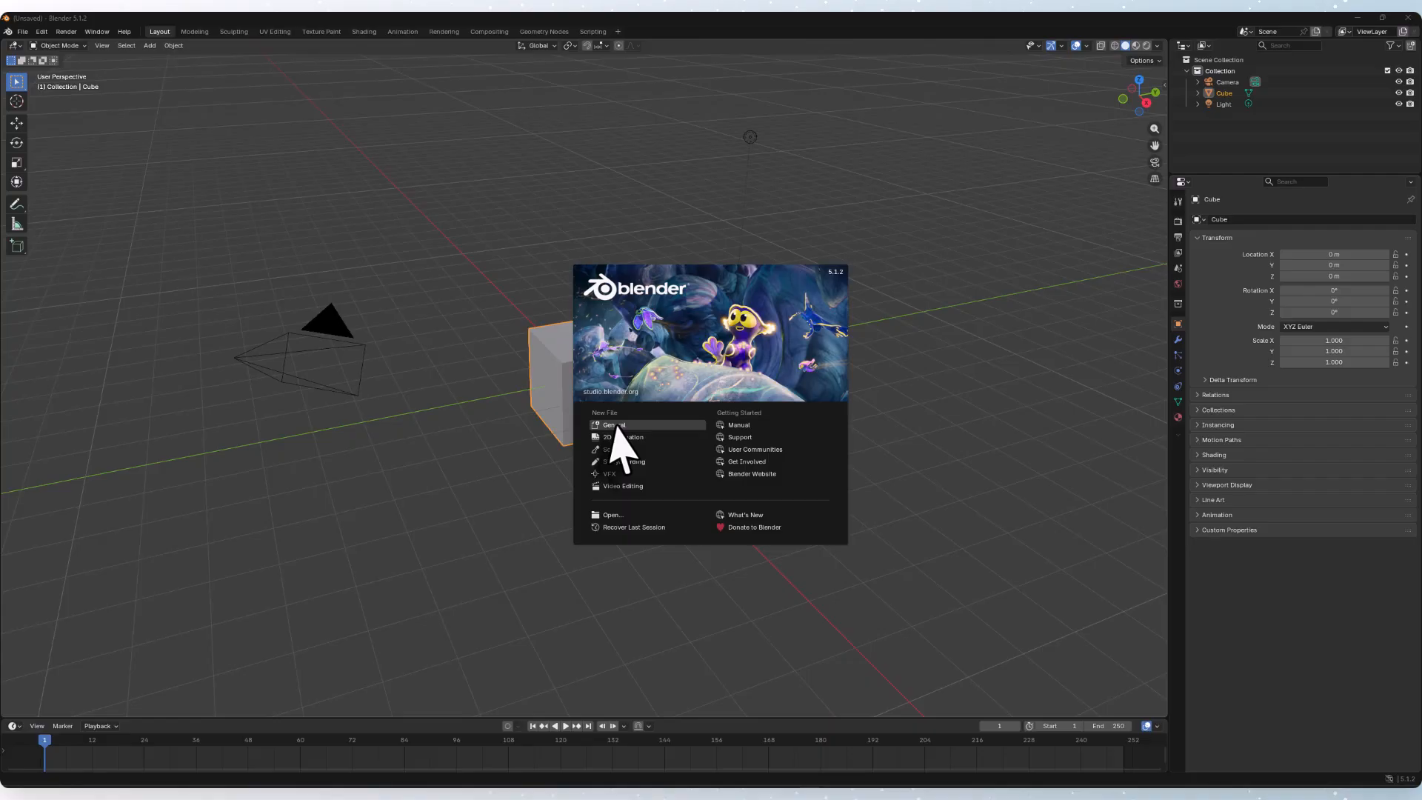
Start a new General scene in Blender and delete the default camera, cube and light
{"action": "left_click", "coordinate": [611, 425]}
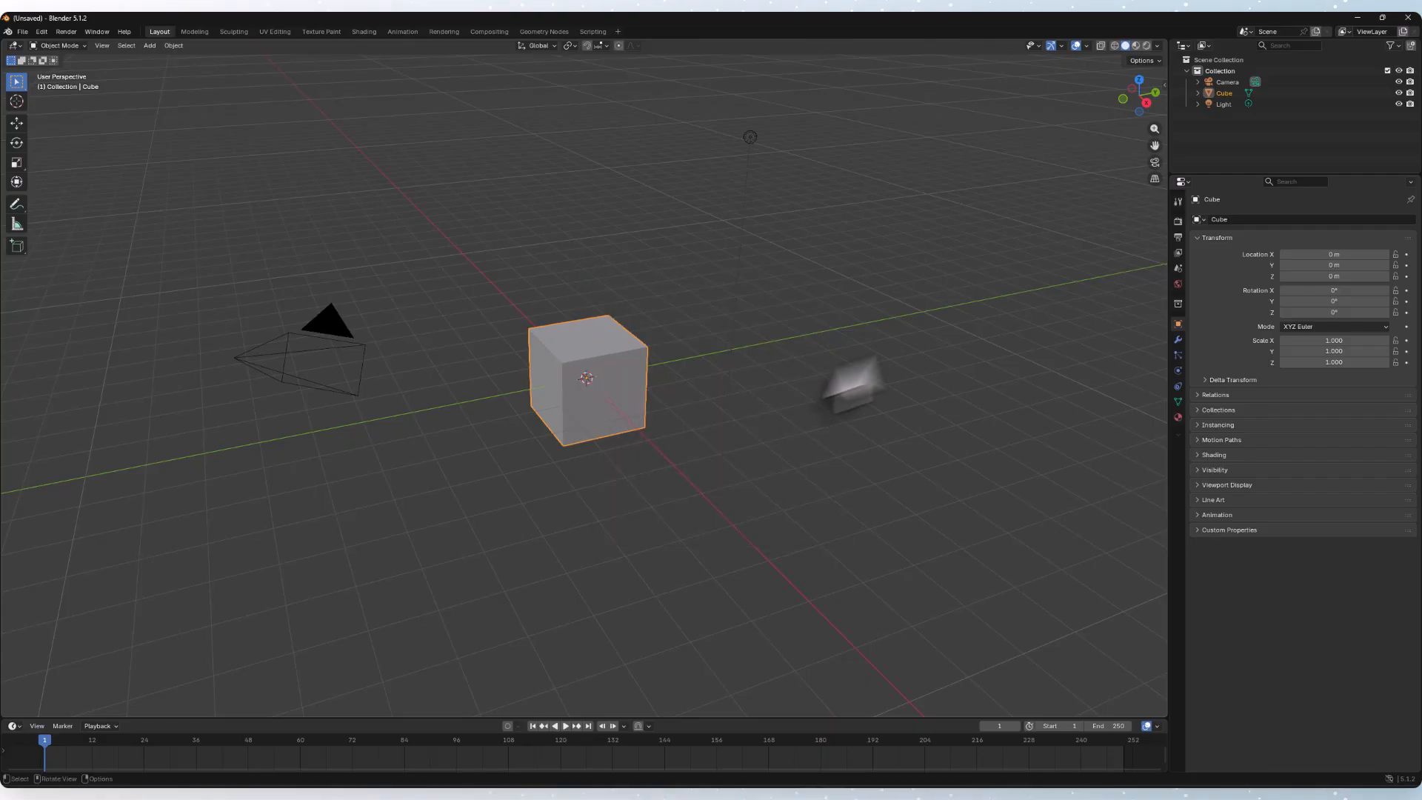
{"action": "left_click_drag", "start_coordinate": [913, 207], "coordinate": [131, 573]}
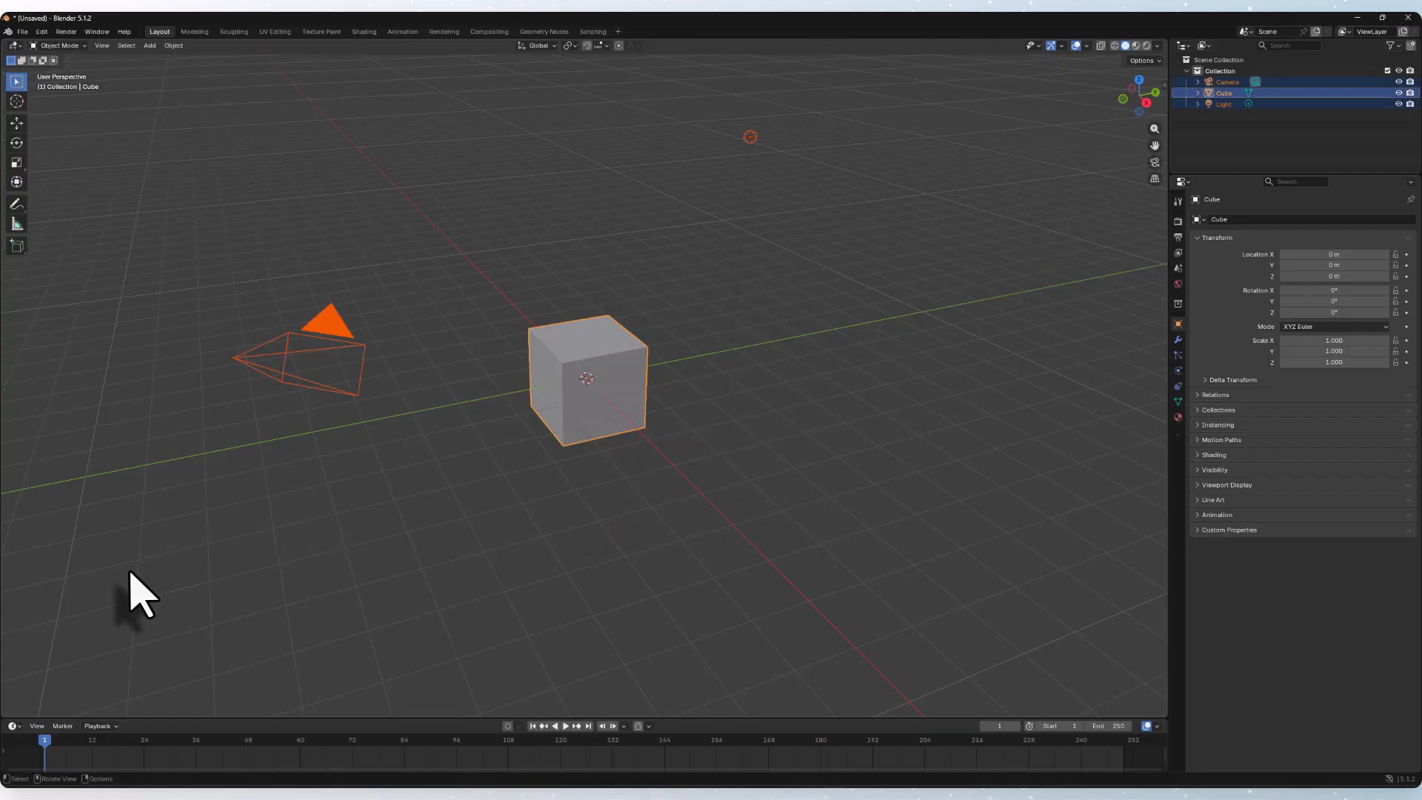
{"action": "key", "text": "Delete"}
Import the exported Sonic mesh from the Downloads folder into the scene as a Wavefront OBJ
{"action": "left_click", "coordinate": [22, 31]}
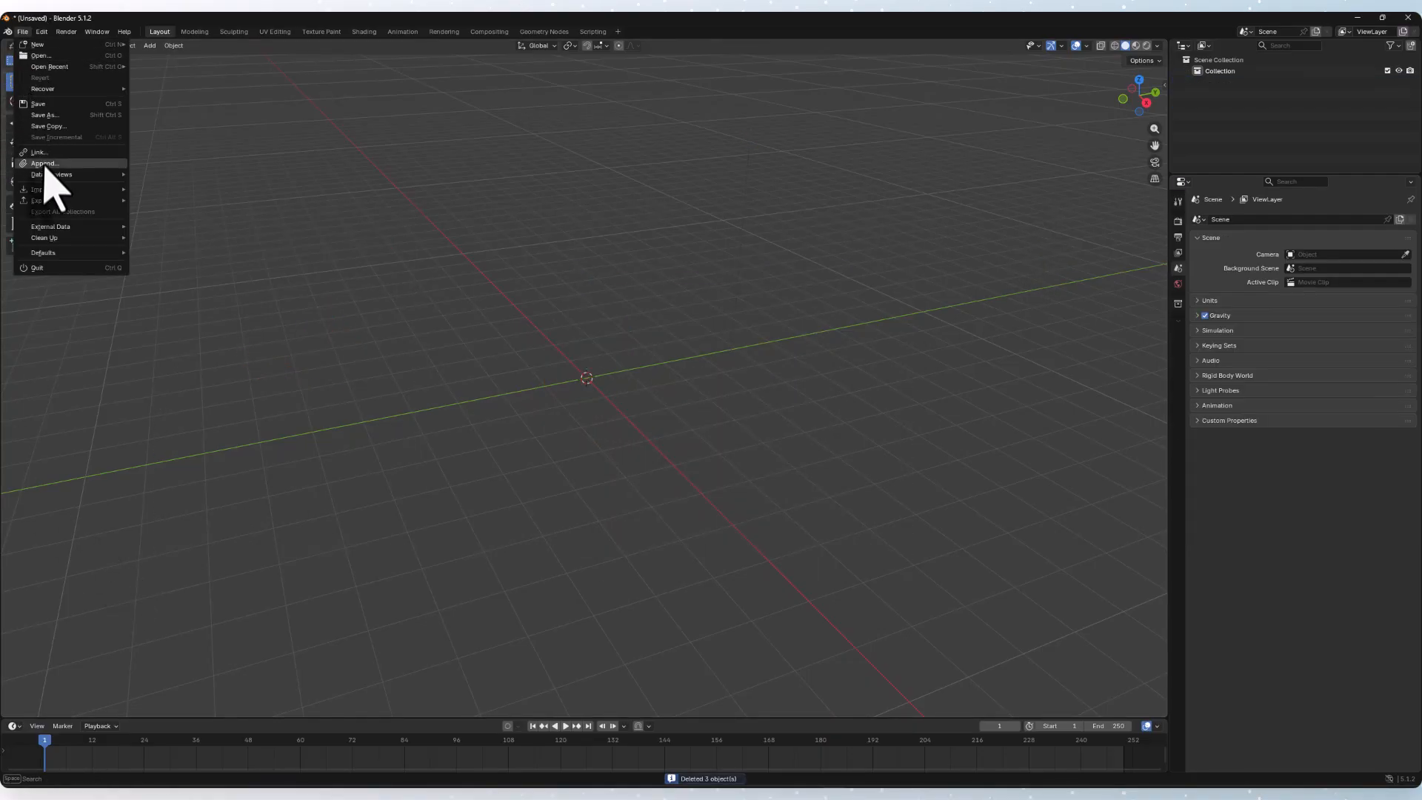
{"action": "mouse_move", "coordinate": [53, 200]}
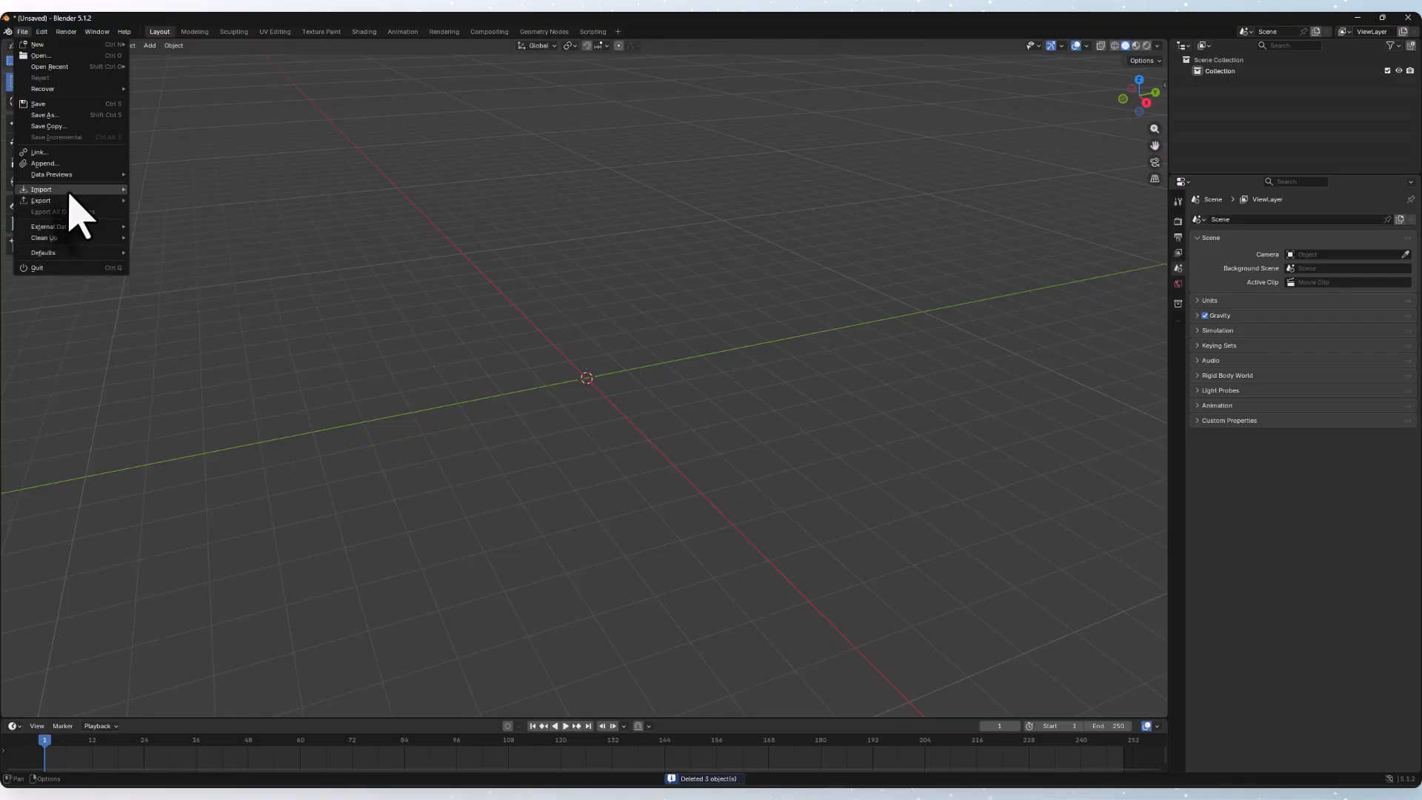
{"action": "left_click", "coordinate": [178, 222]}
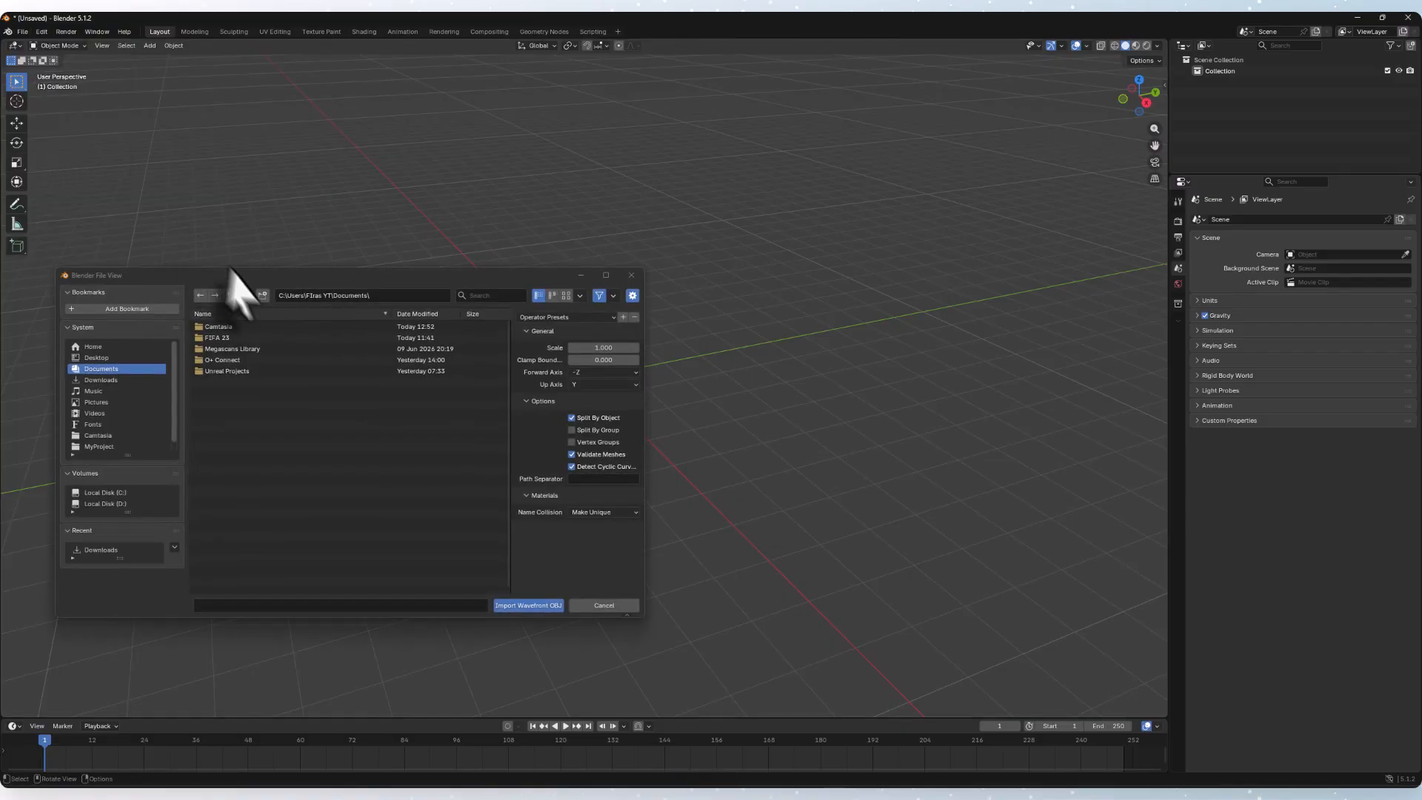
{"action": "left_click", "coordinate": [96, 358]}
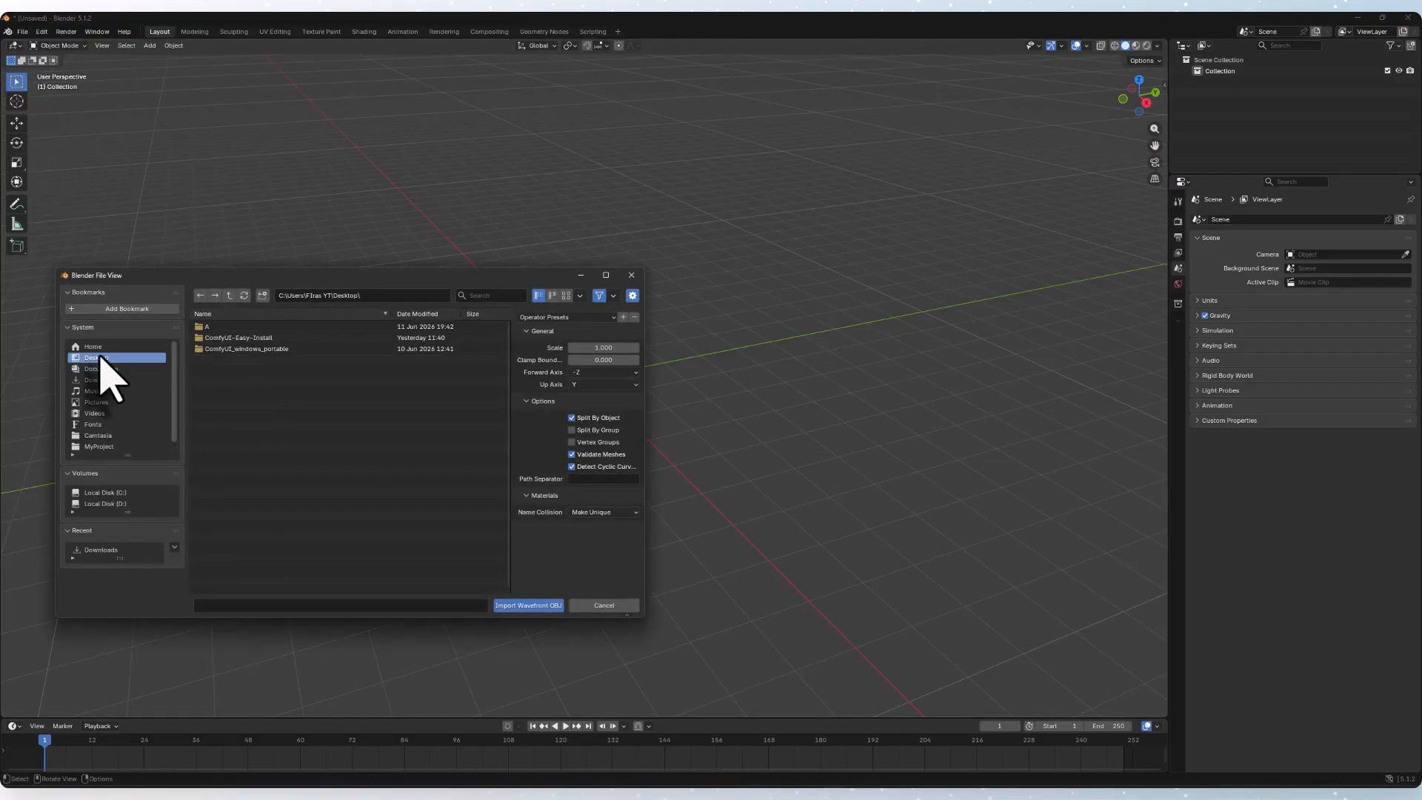
{"action": "double_click", "coordinate": [215, 338]}
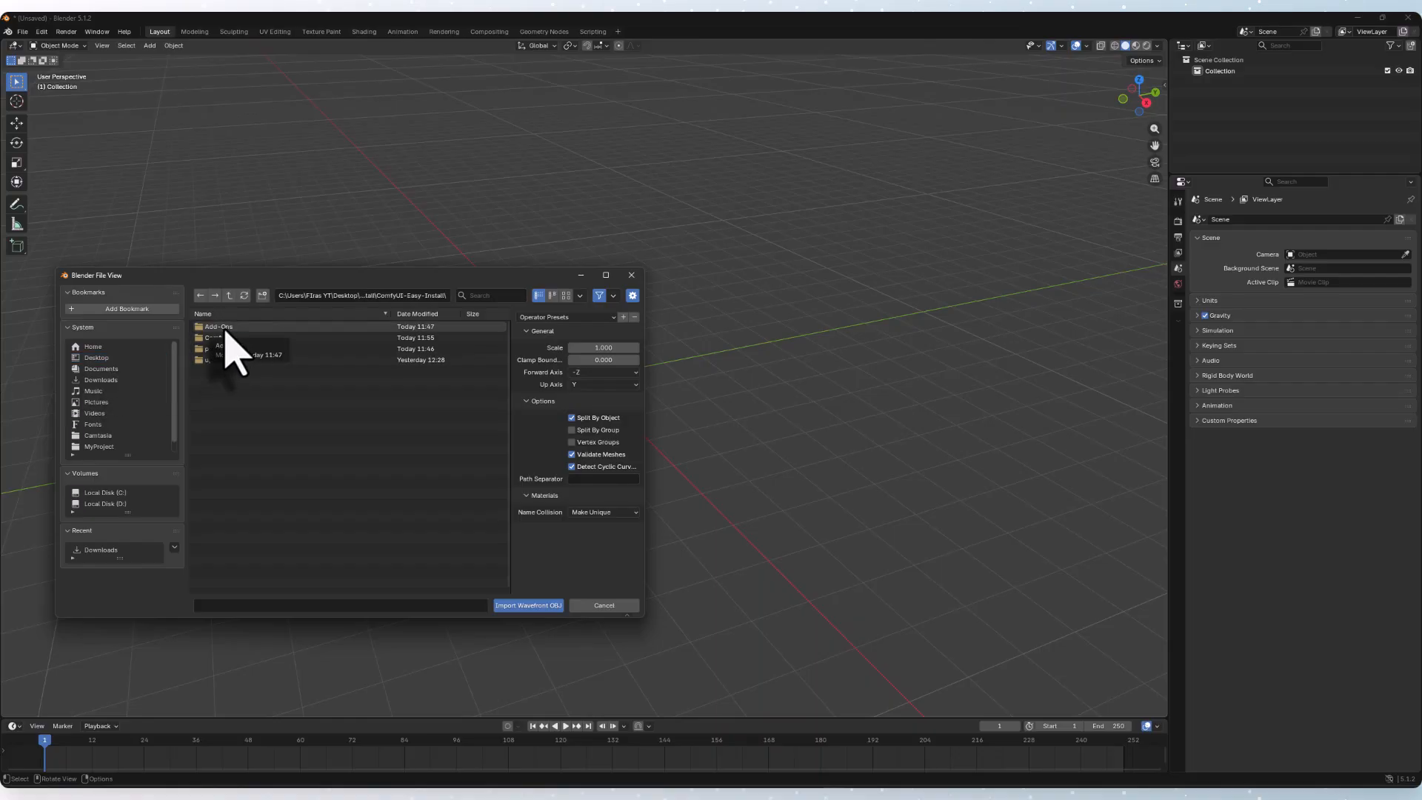
{"action": "left_click", "coordinate": [101, 379]}
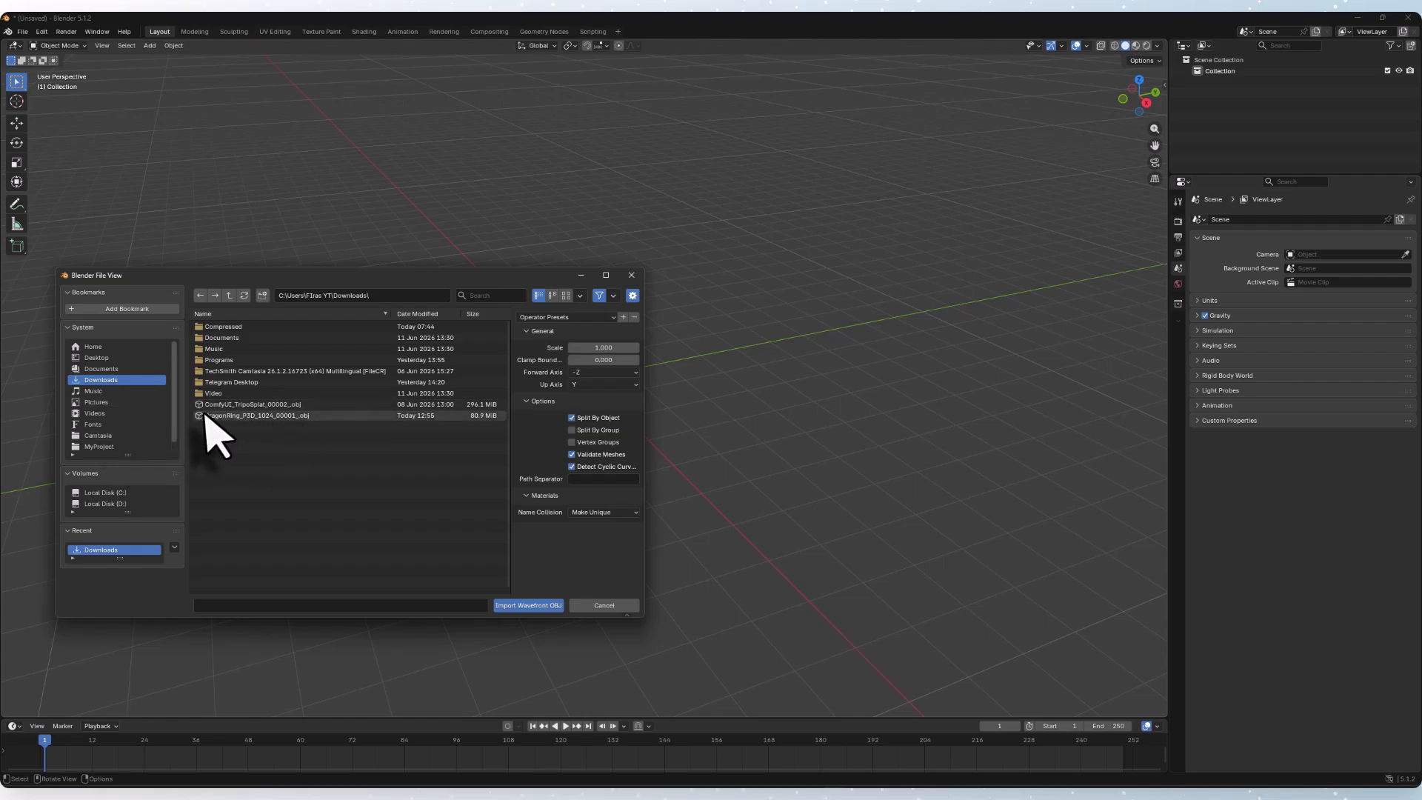
{"action": "double_click", "coordinate": [273, 417]}
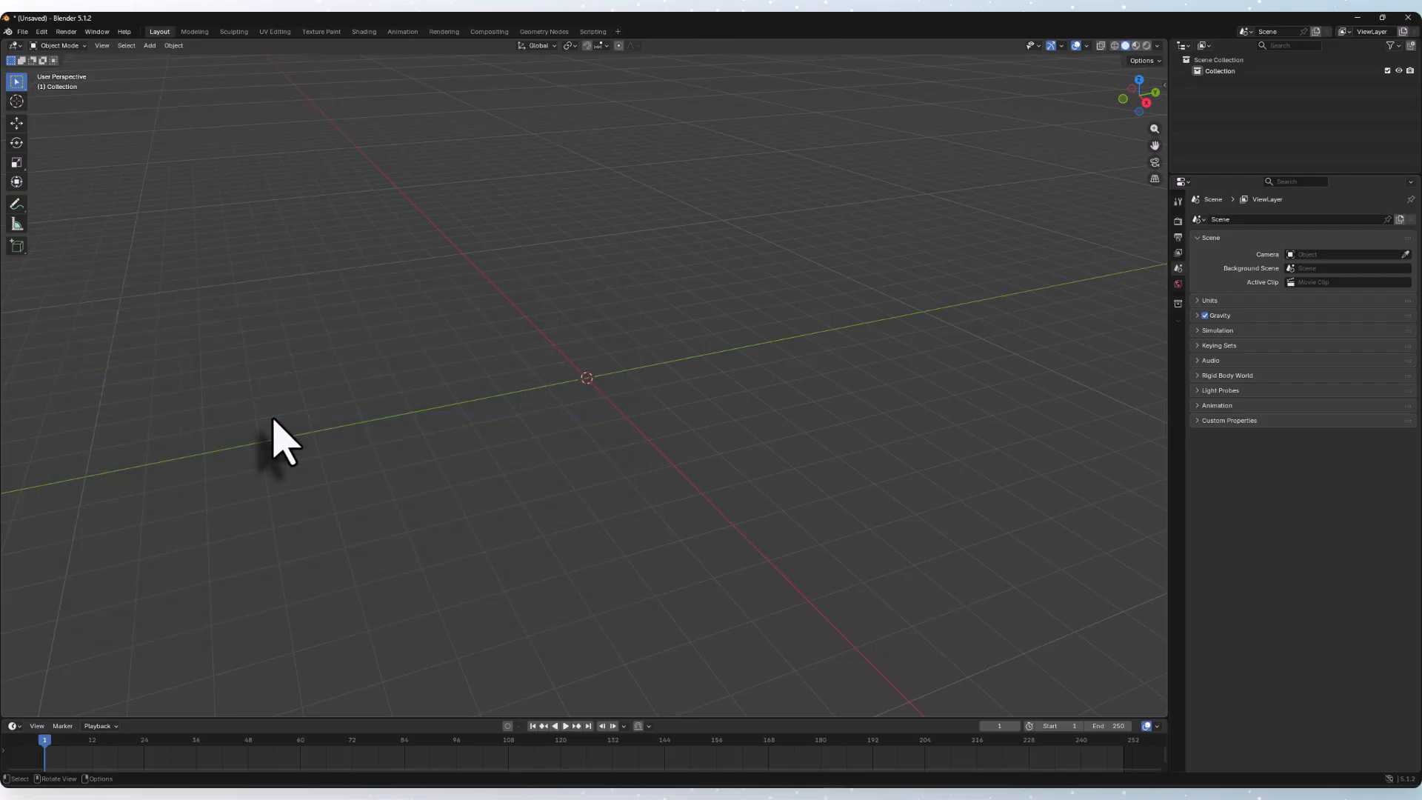
View the imported Sonic mesh from the front and try Rendered viewport shading
{"action": "scroll", "coordinate": [585, 333], "scroll_direction": "up", "scroll_amount": 10}
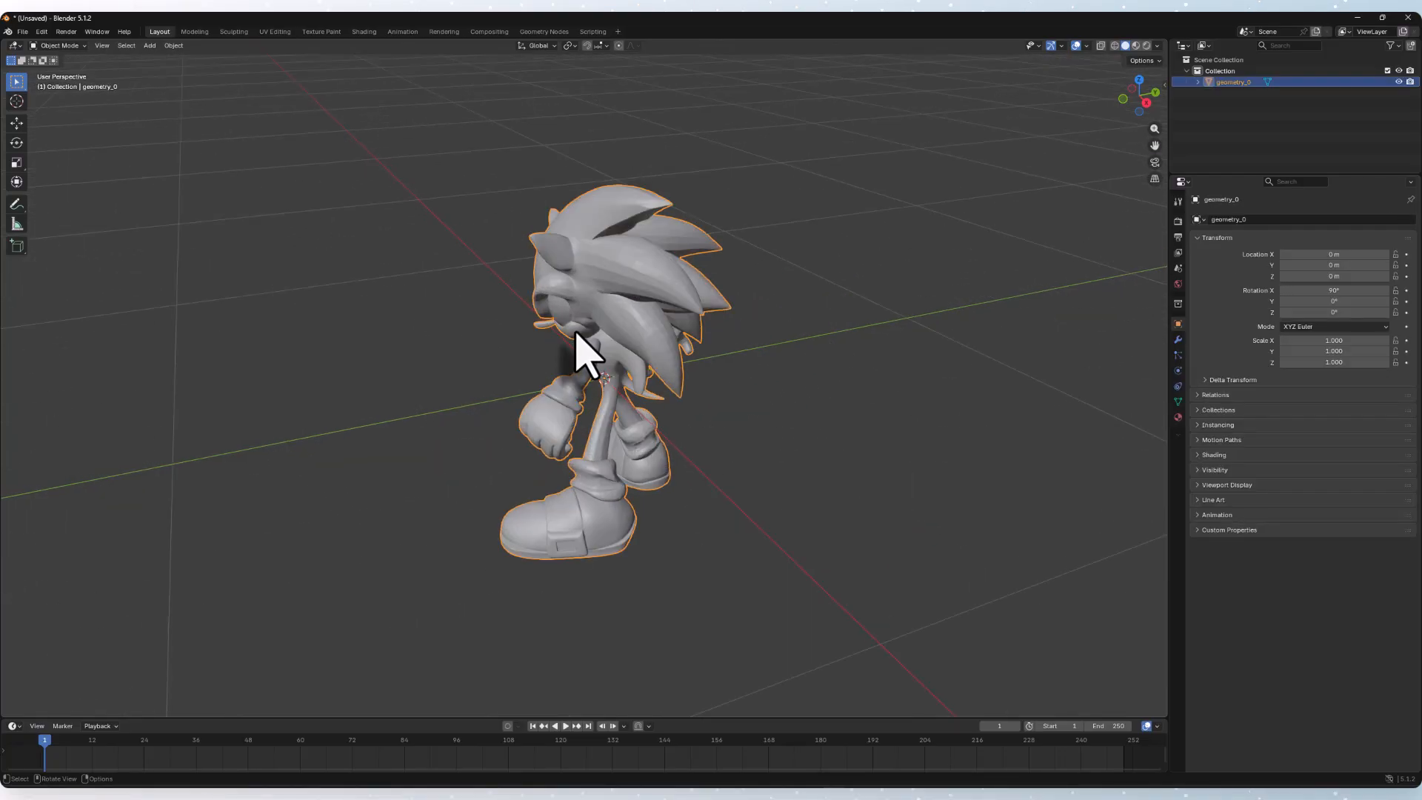
{"action": "right_click", "coordinate": [497, 356]}
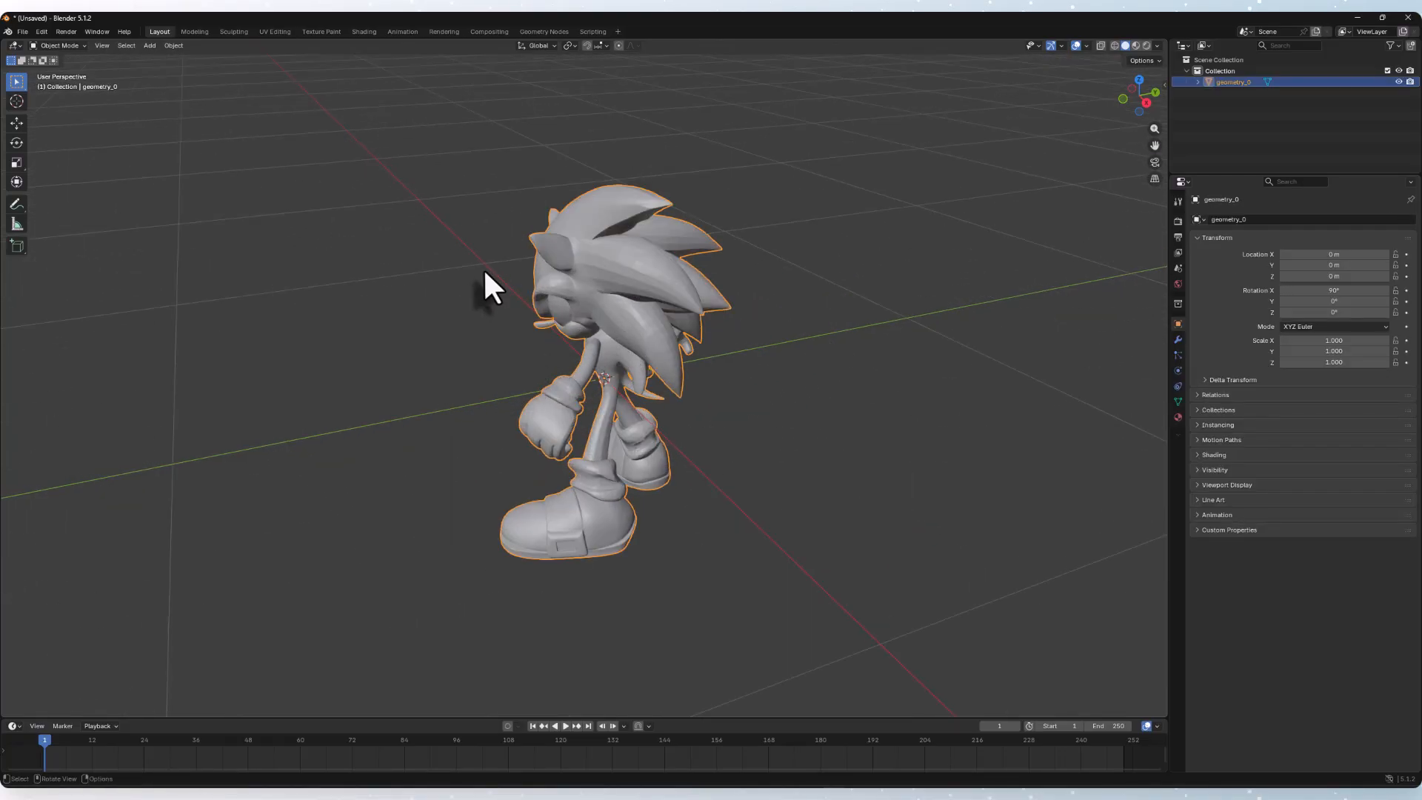
{"action": "left_click_drag", "start_coordinate": [485, 273], "coordinate": [599, 252]}
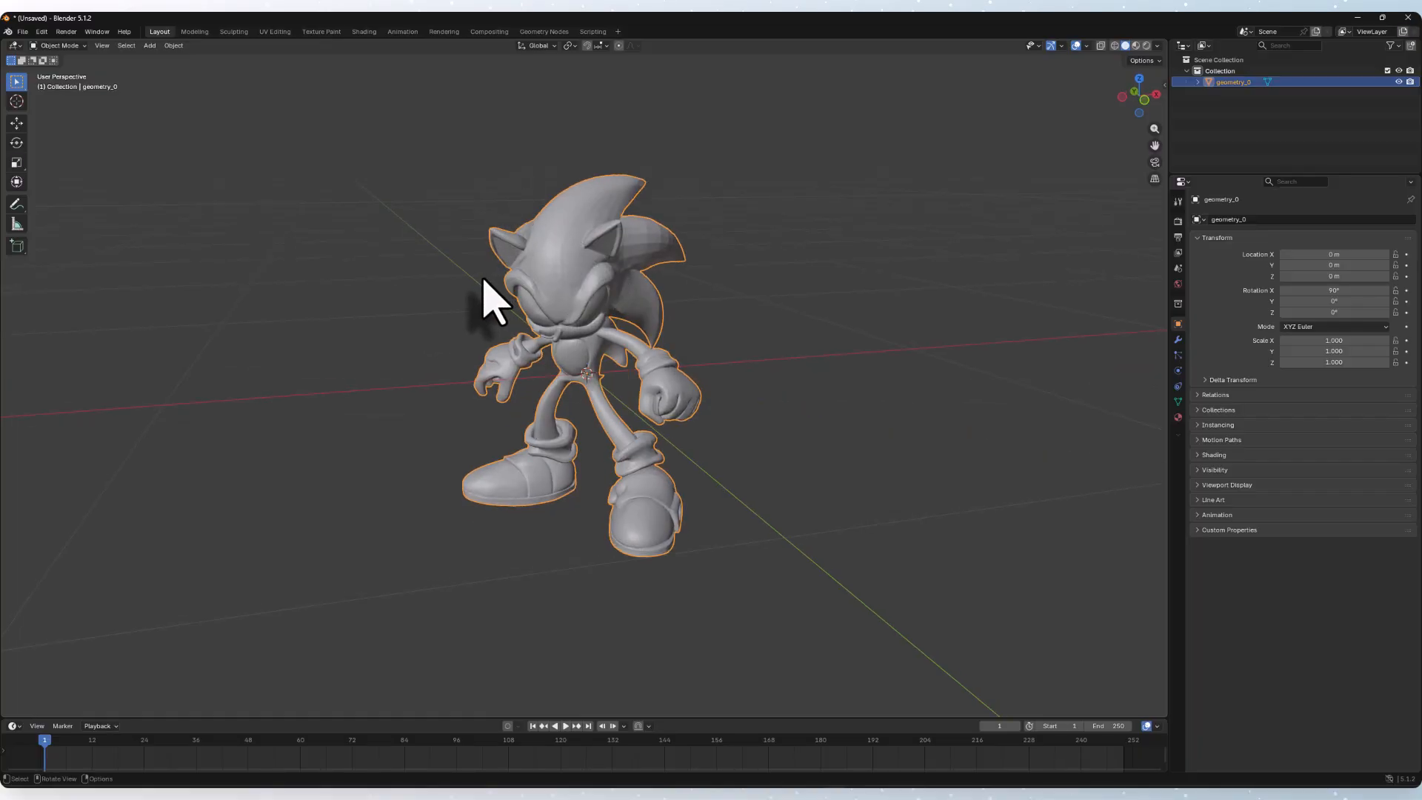
{"action": "key", "text": "z"}
{"action": "key", "text": "z"}
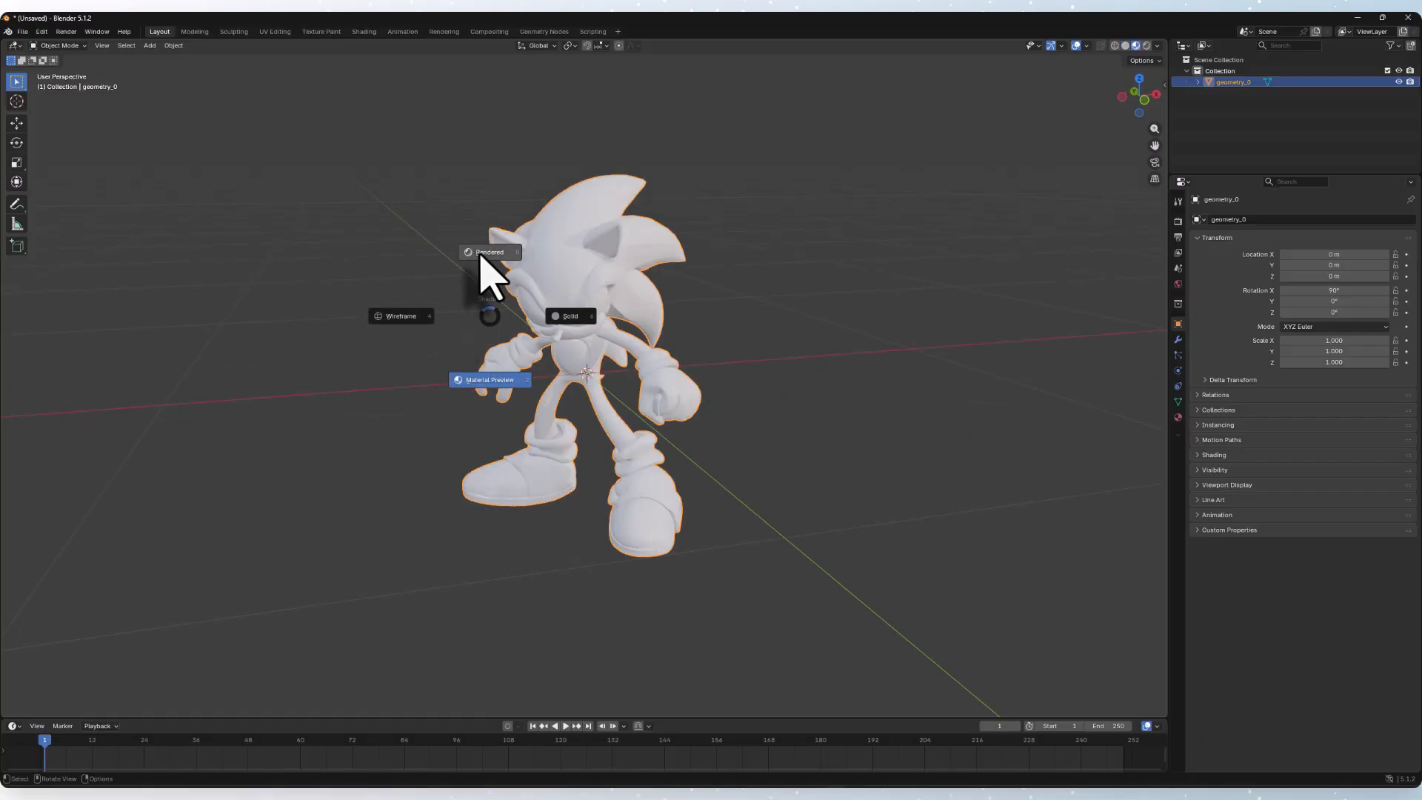
{"action": "left_click", "coordinate": [482, 257]}
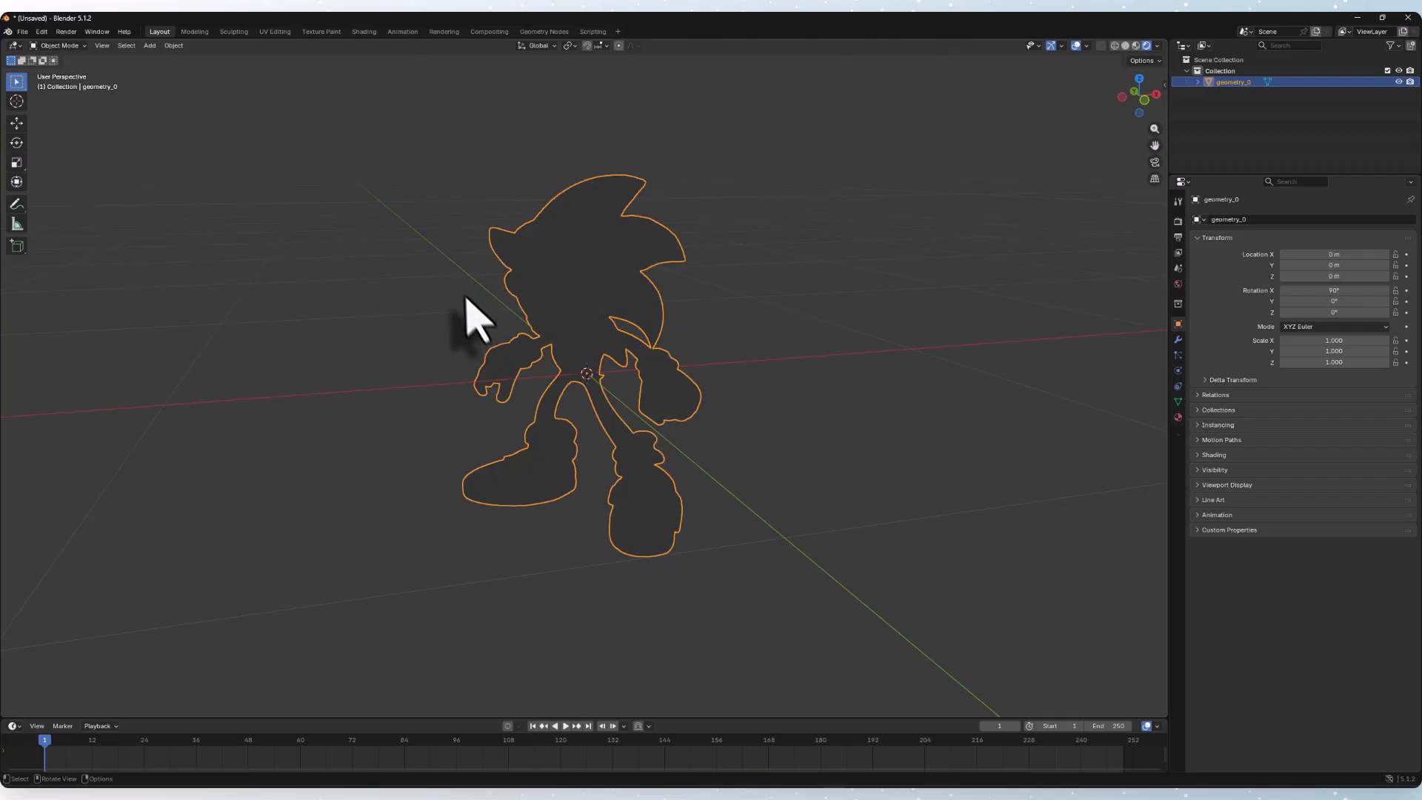
Set the viewport shading to Material Preview and examine the imported Sonic mesh from several angles
{"action": "left_click_drag", "start_coordinate": [460, 229], "coordinate": [546, 229]}
{"action": "scroll", "coordinate": [545, 229], "scroll_direction": "up", "scroll_amount": 1}
{"action": "key", "text": "z"}
{"action": "left_click", "coordinate": [535, 333]}
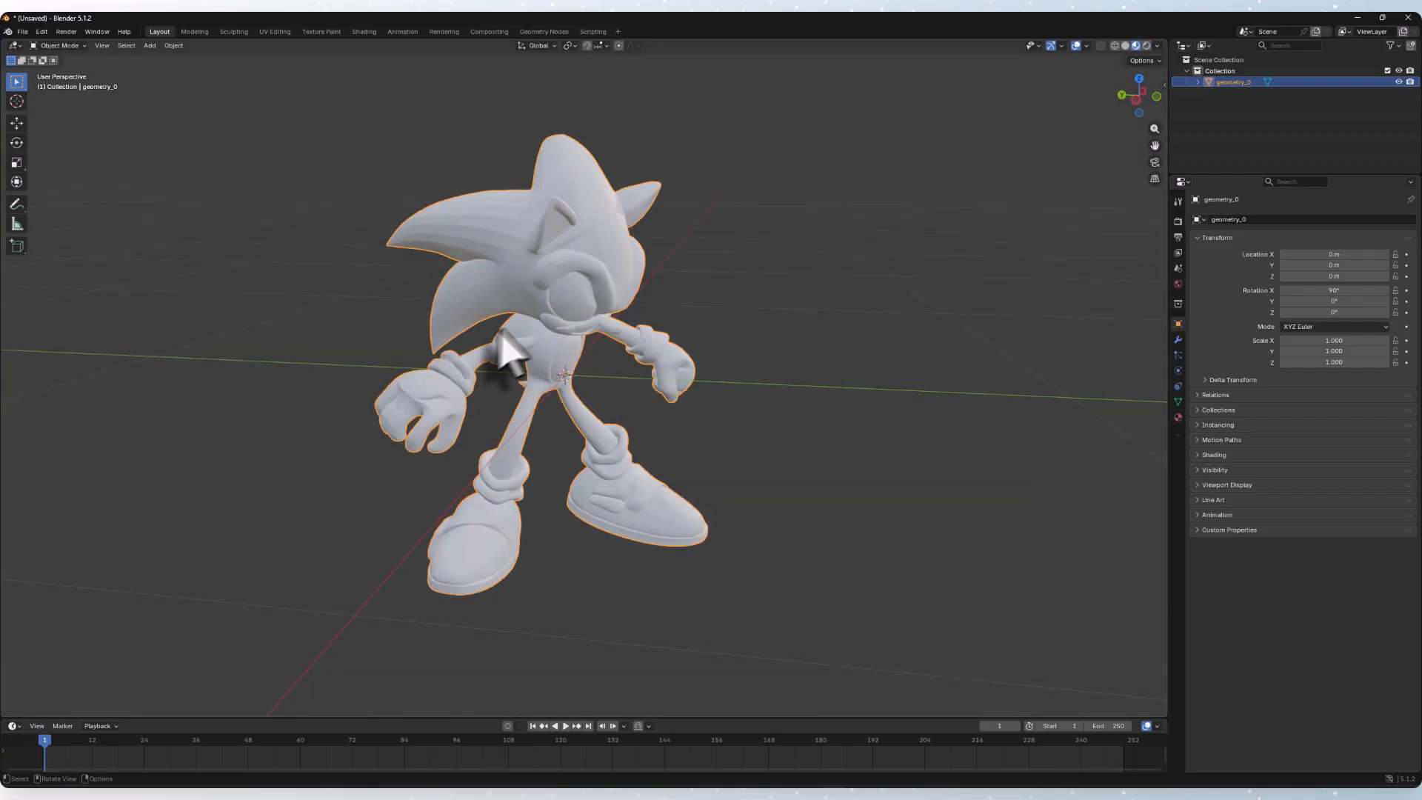
{"action": "scroll", "coordinate": [511, 329], "scroll_direction": "down", "scroll_amount": 4}
{"action": "scroll", "coordinate": [518, 327], "scroll_direction": "up", "scroll_amount": 3}
{"action": "left_click_drag", "start_coordinate": [526, 322], "coordinate": [466, 331]}
{"action": "left_click_drag", "start_coordinate": [674, 341], "coordinate": [619, 331]}
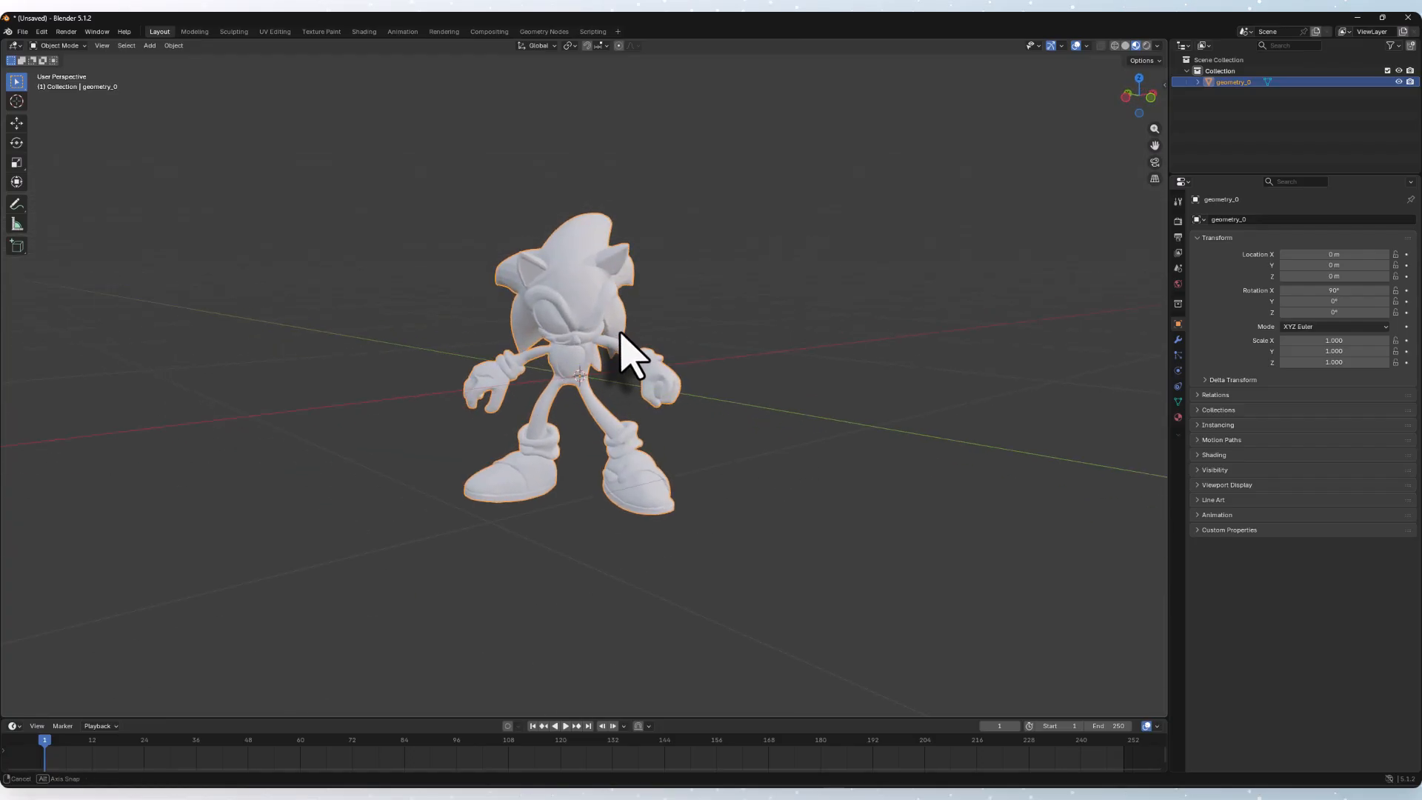
{"action": "scroll", "coordinate": [619, 331], "scroll_direction": "up", "scroll_amount": 1}
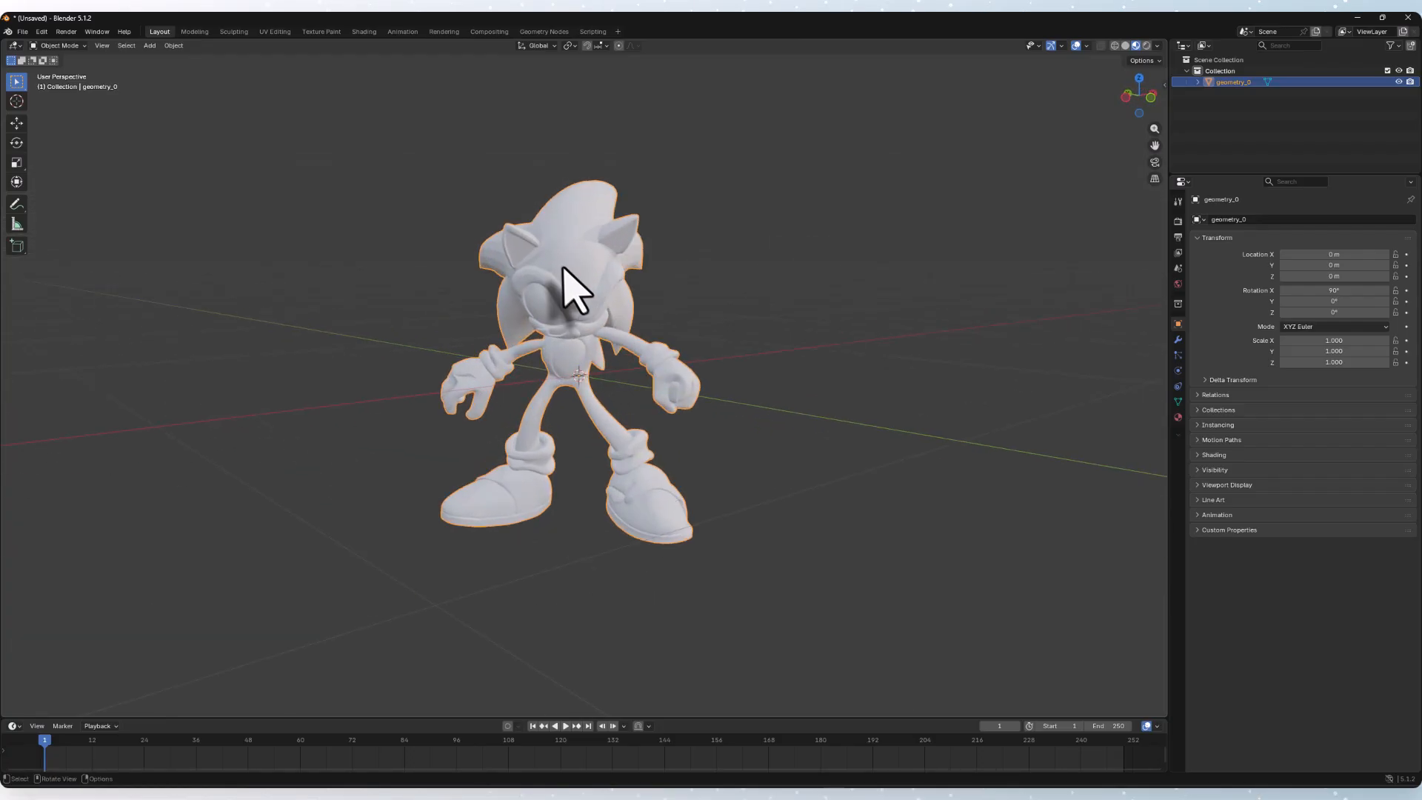
Minimize Blender and return to the ComfyUI browser window to view the whole textured-mesh workflow
{"action": "left_click", "coordinate": [1357, 17]}
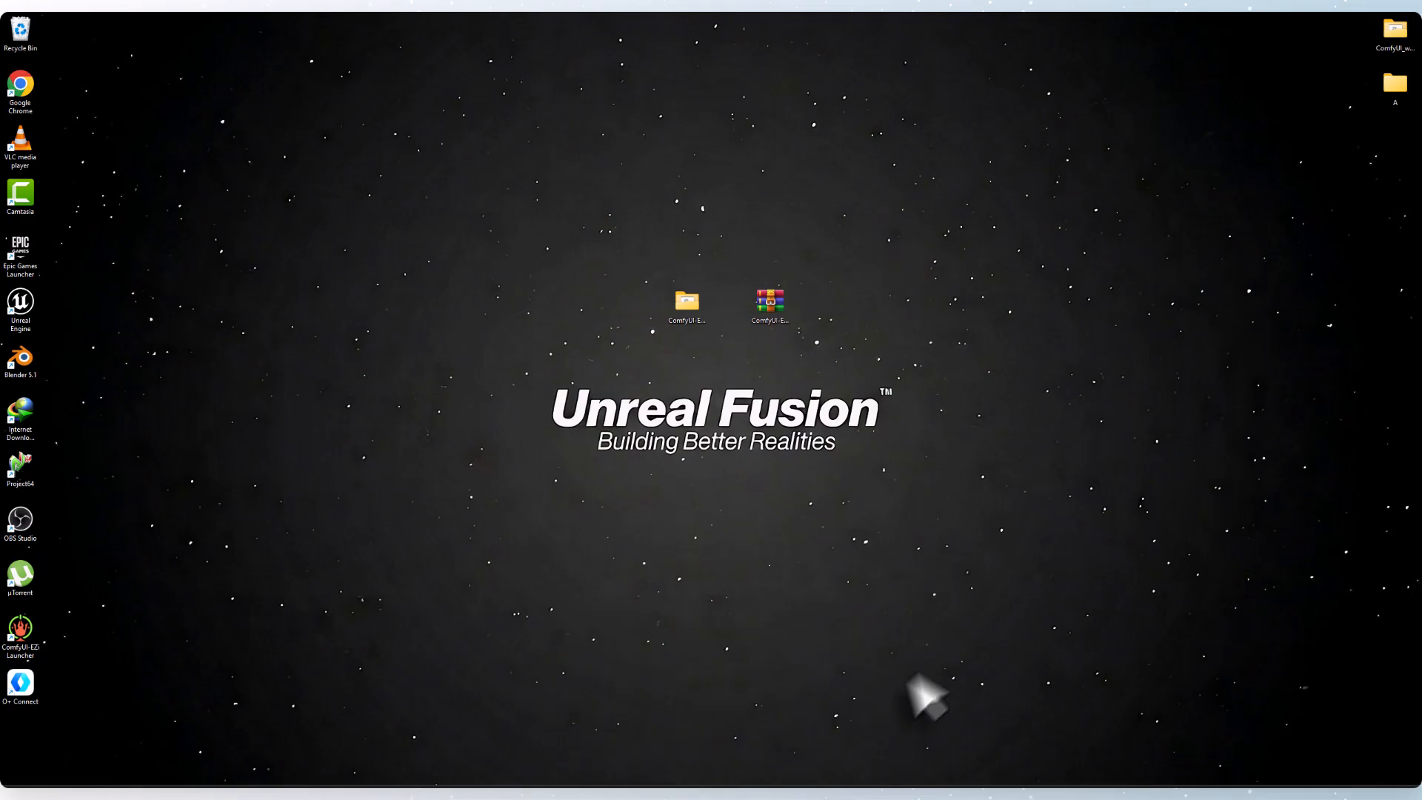
{"action": "left_click", "coordinate": [749, 766]}
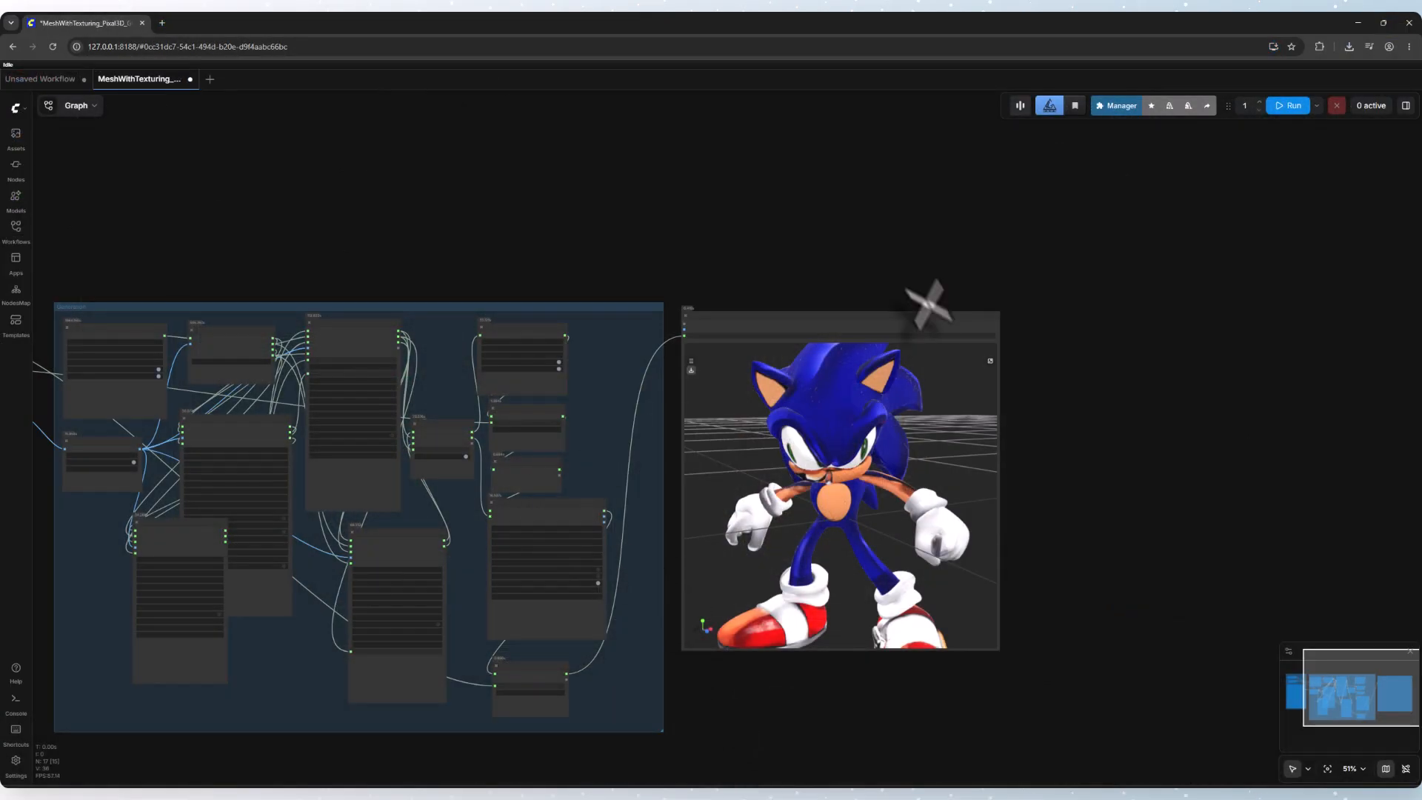
{"action": "scroll", "coordinate": [911, 289], "scroll_direction": "down", "scroll_amount": 3}
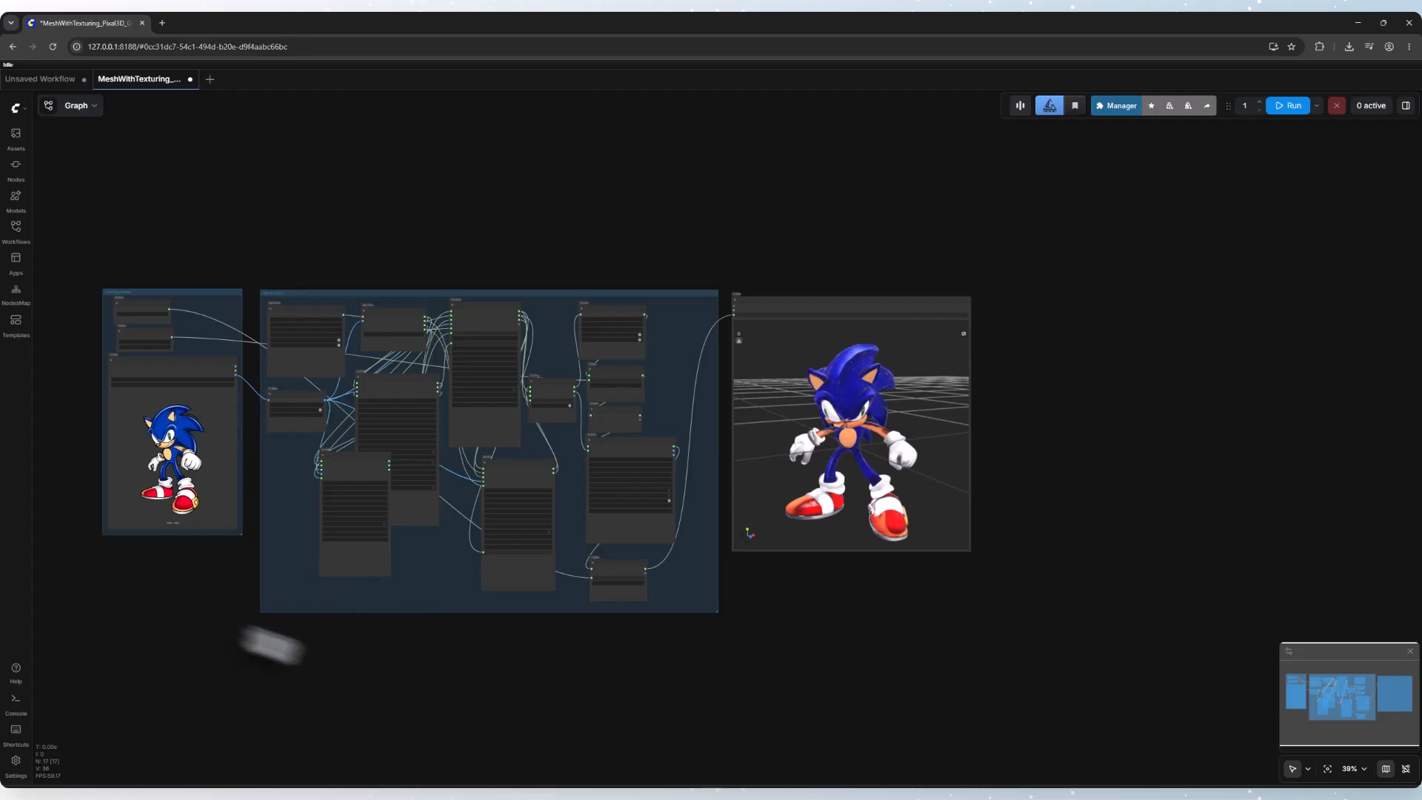